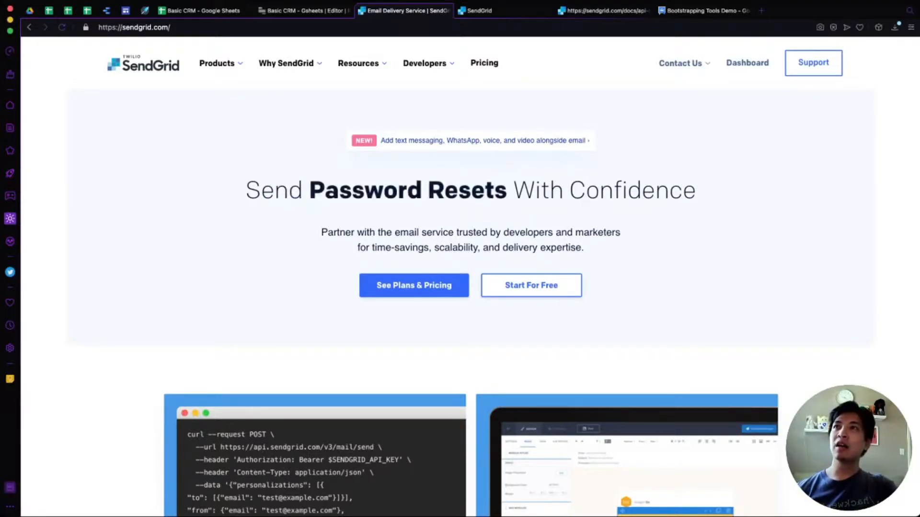
# Browse SendGrid's pricing plans, then close that page and return to the Basic CRM editor.
pyautogui.click(484, 63)
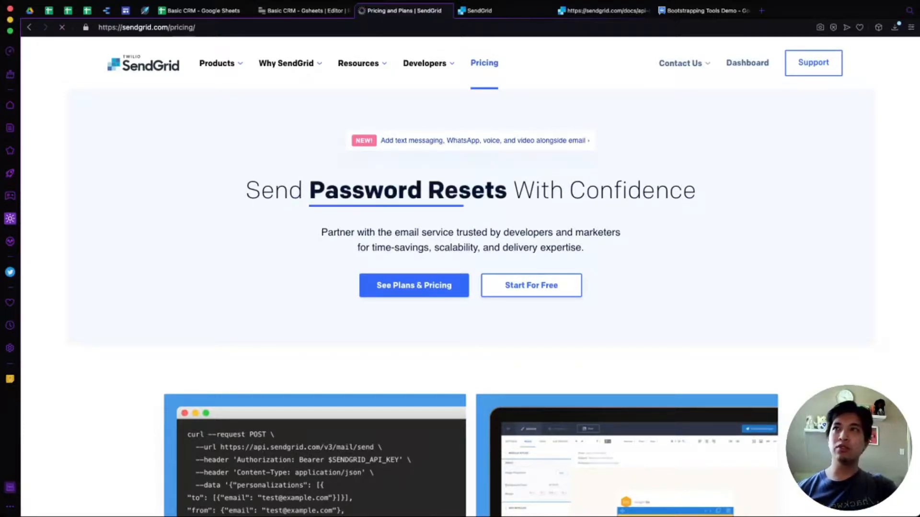
pyautogui.scroll(-5, 460, 288)
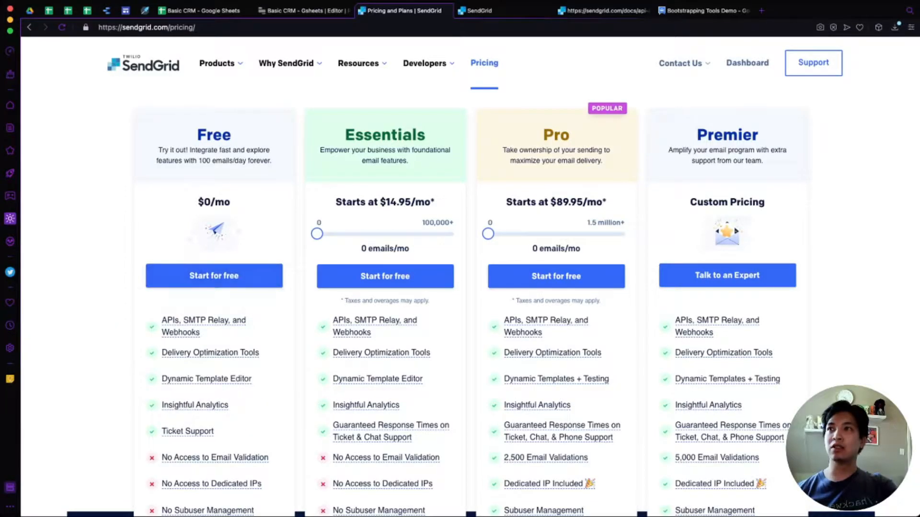
pyautogui.scroll(4, 460, 287)
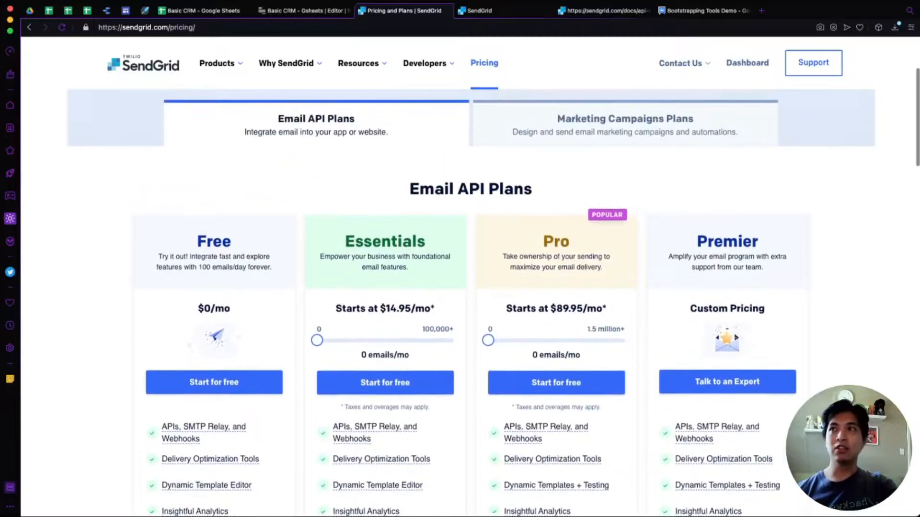
pyautogui.scroll(1, 460, 287)
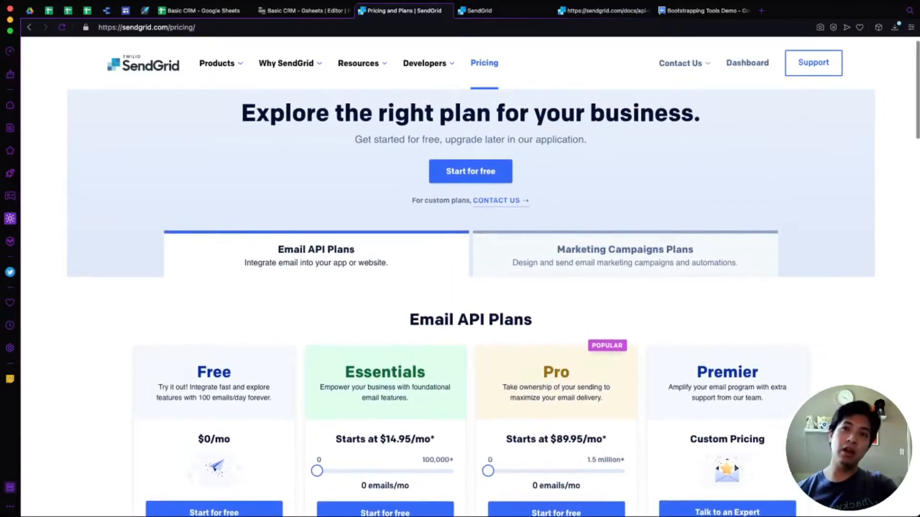
pyautogui.scroll(1, 460, 288)
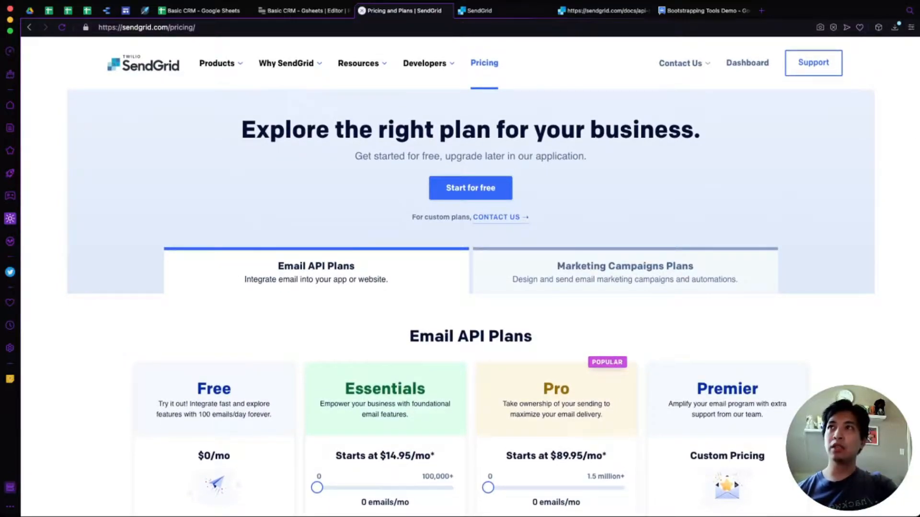
pyautogui.click(362, 10)
pyautogui.click(316, 10)
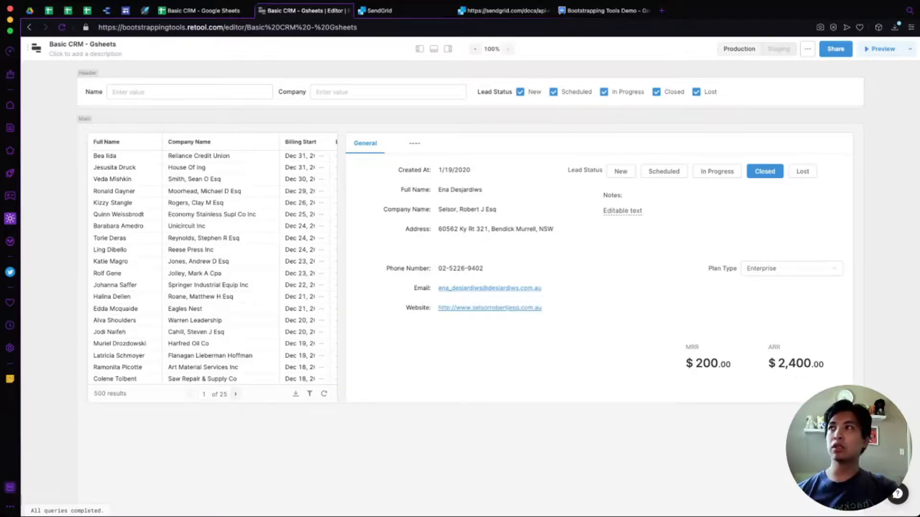
# From Retool's Resources list, start a new SendGrid resource, then view SendGrid's API Keys page.
pyautogui.click(36, 49)
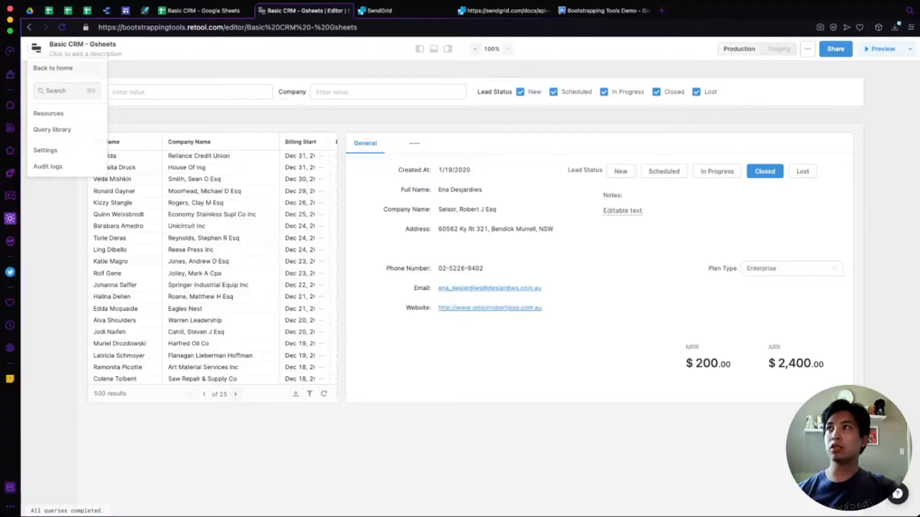
pyautogui.click(51, 67)
pyautogui.click(172, 49)
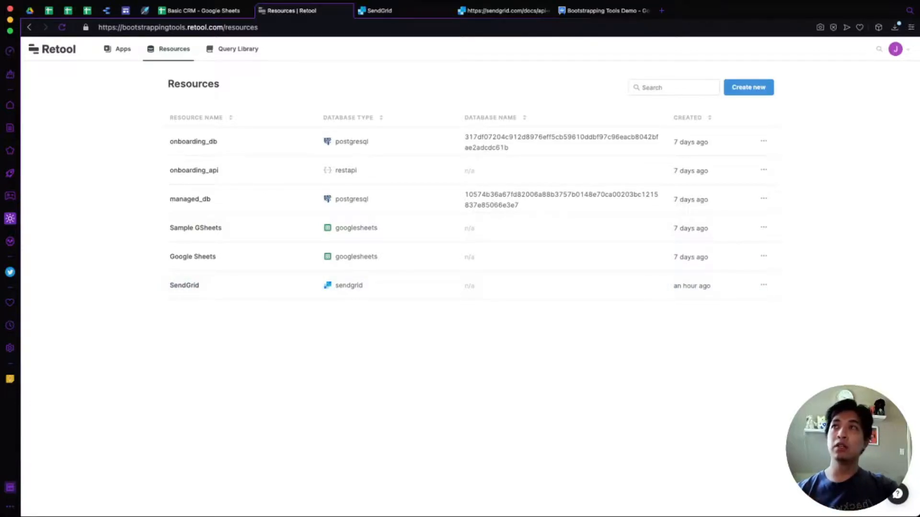
pyautogui.click(748, 88)
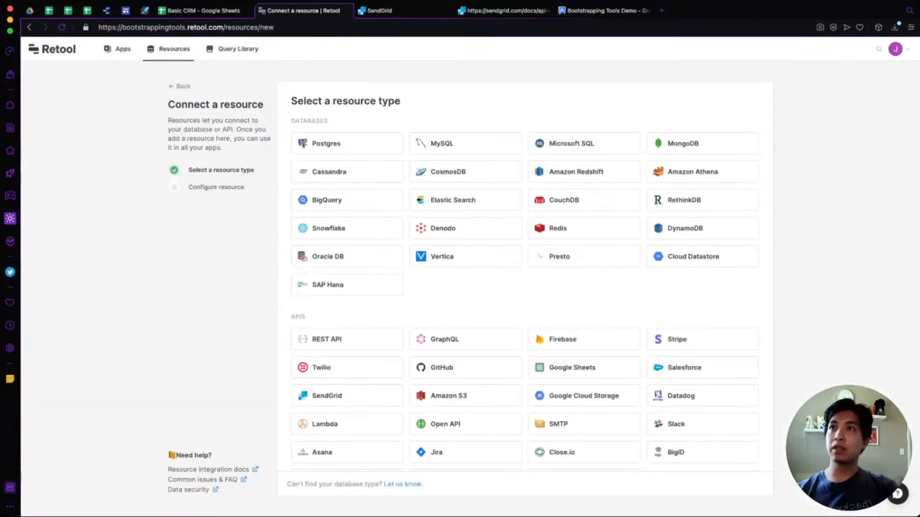
pyautogui.scroll(-1, 347, 337)
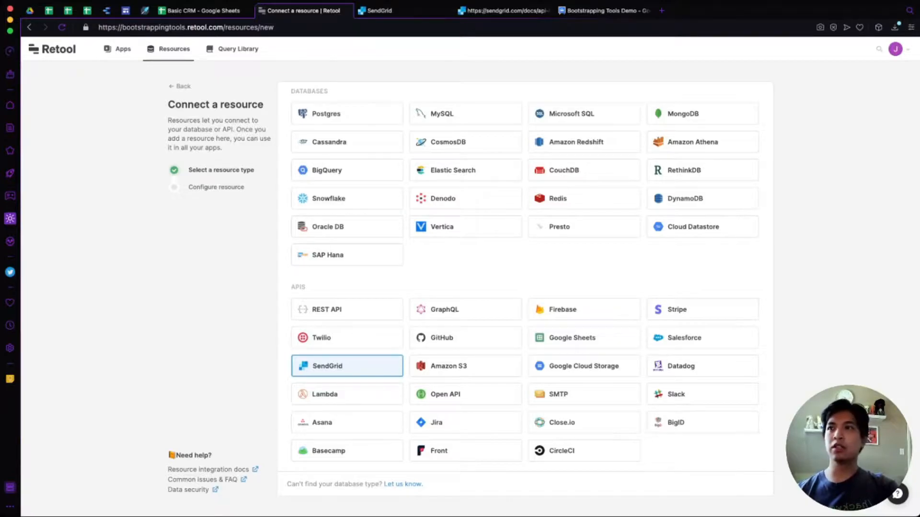
pyautogui.click(347, 366)
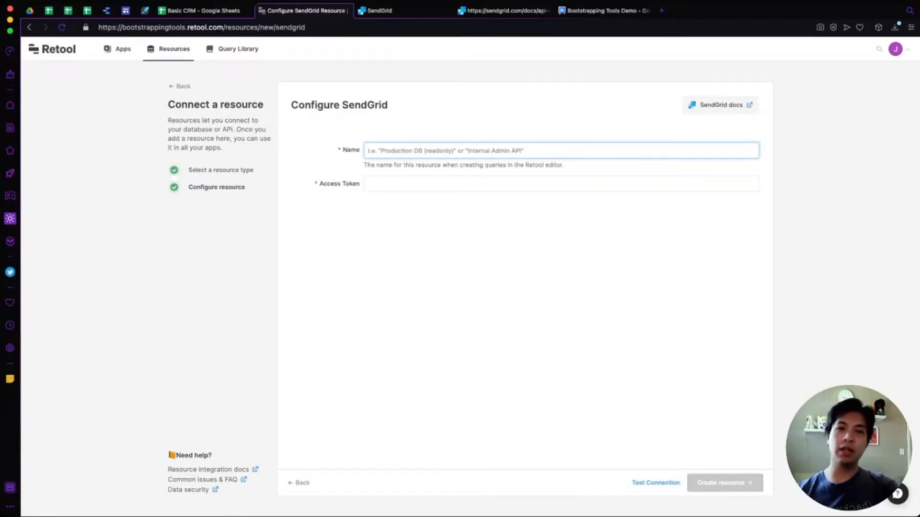
pyautogui.doubleClick(351, 184)
pyautogui.click(351, 184)
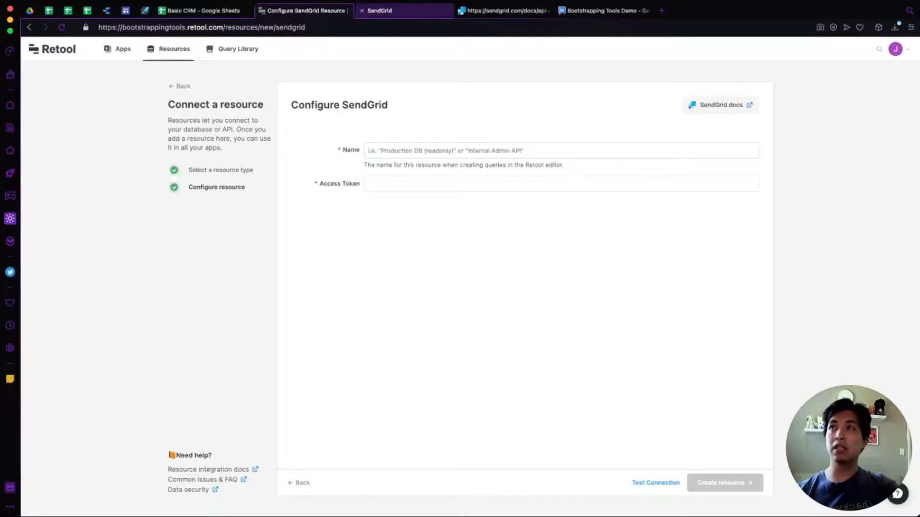
pyautogui.click(380, 10)
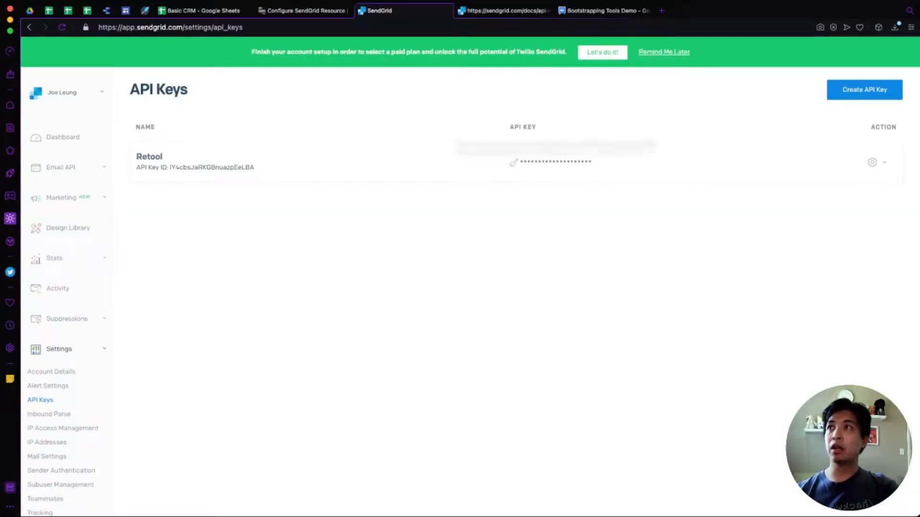
# Begin a new SendGrid API key, cancel it, and close the SendGrid tab.
pyautogui.tripleClick(195, 168)
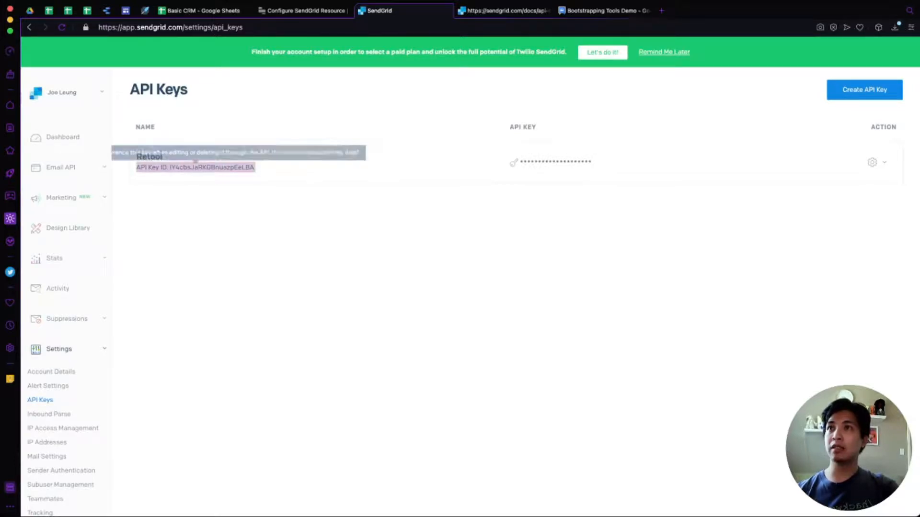
pyautogui.click(550, 162)
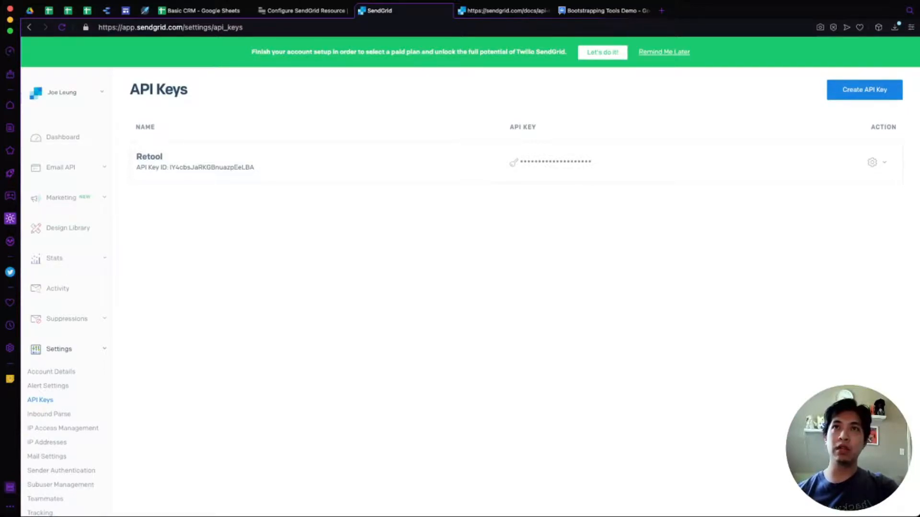
pyautogui.click(865, 89)
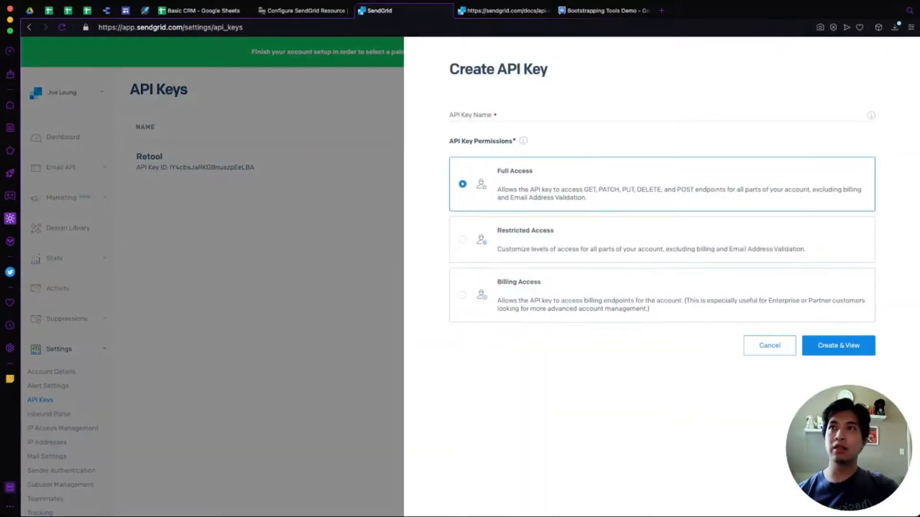
pyautogui.click(662, 116)
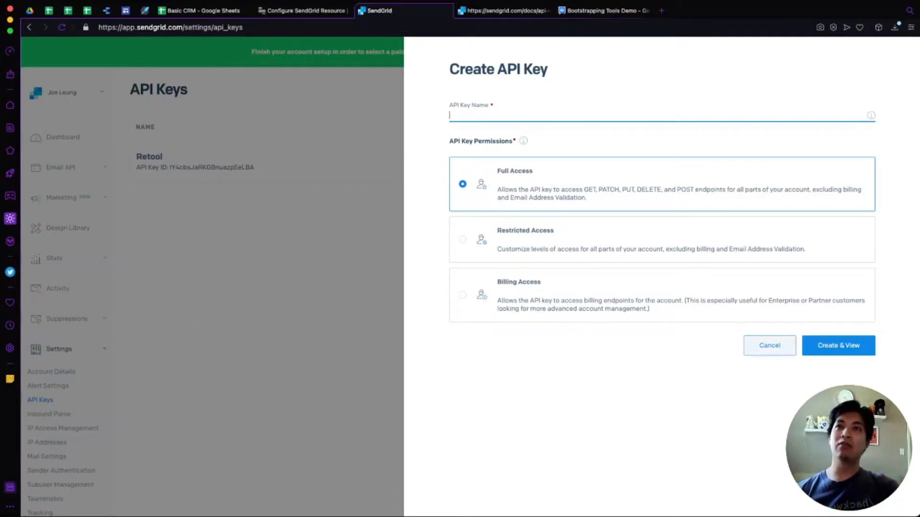
pyautogui.click(769, 345)
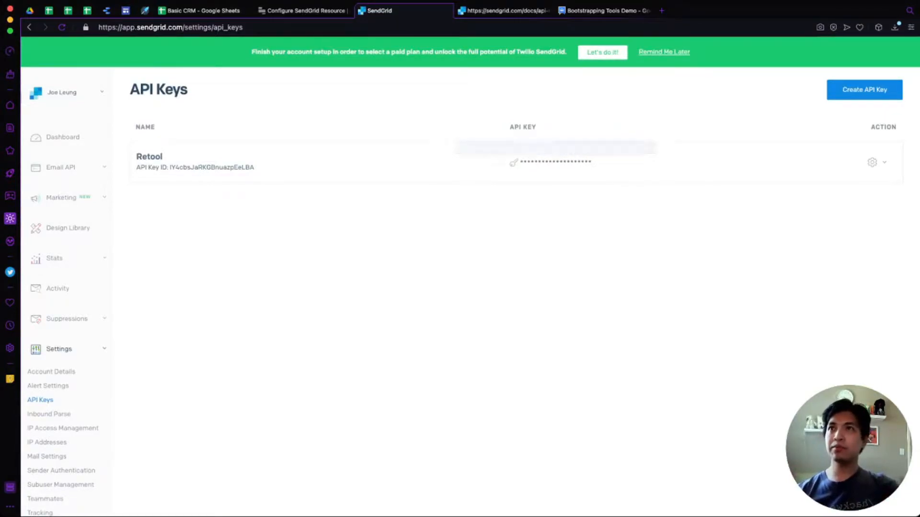
pyautogui.click(362, 11)
pyautogui.click(316, 11)
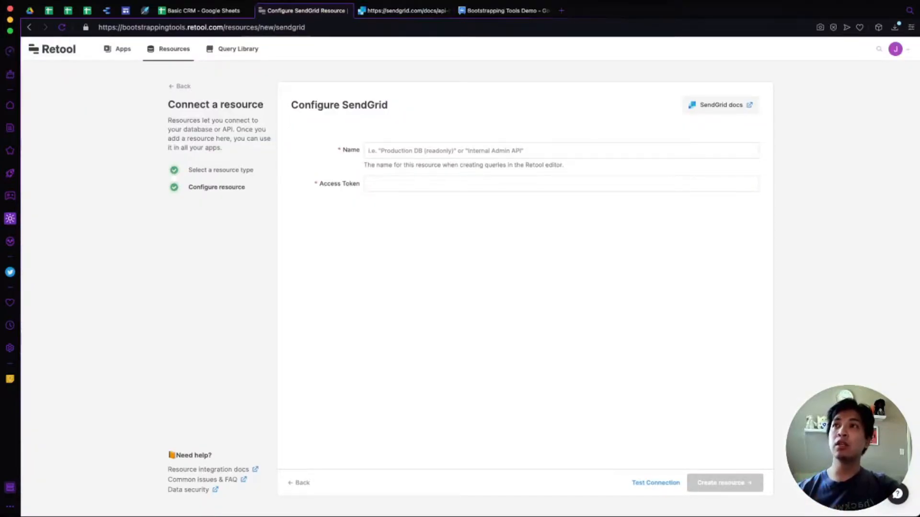
# Leave the new resource form empty, check the existing SendGrid resource, and reopen Basic CRM - Gsheets.
pyautogui.click(479, 150)
pyautogui.click(479, 184)
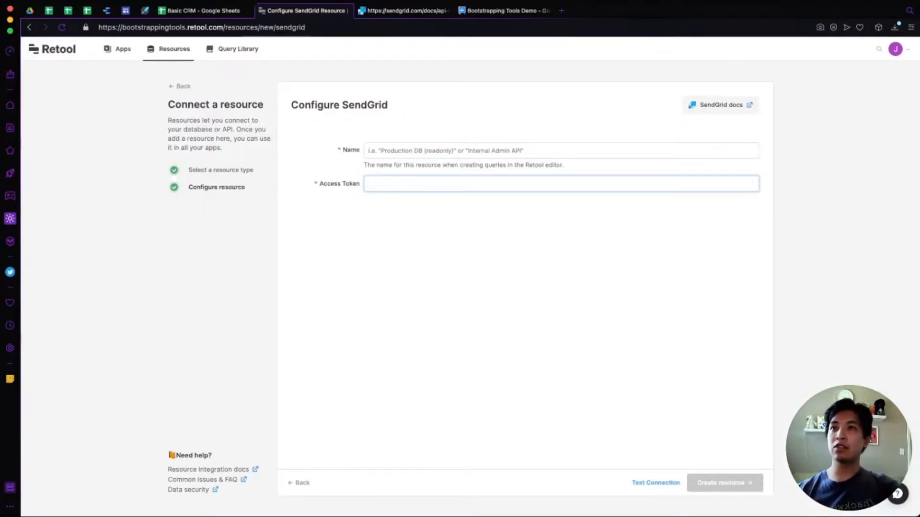
pyautogui.click(623, 249)
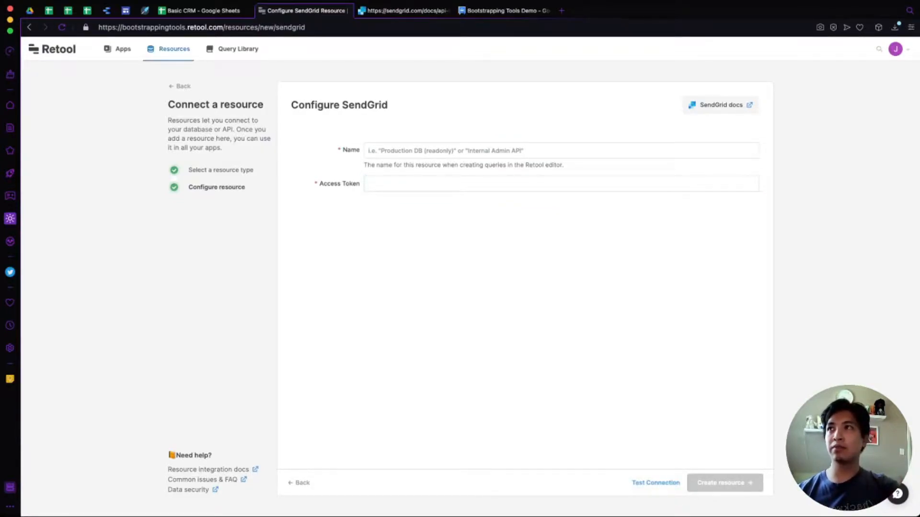
pyautogui.click(168, 49)
pyautogui.click(185, 285)
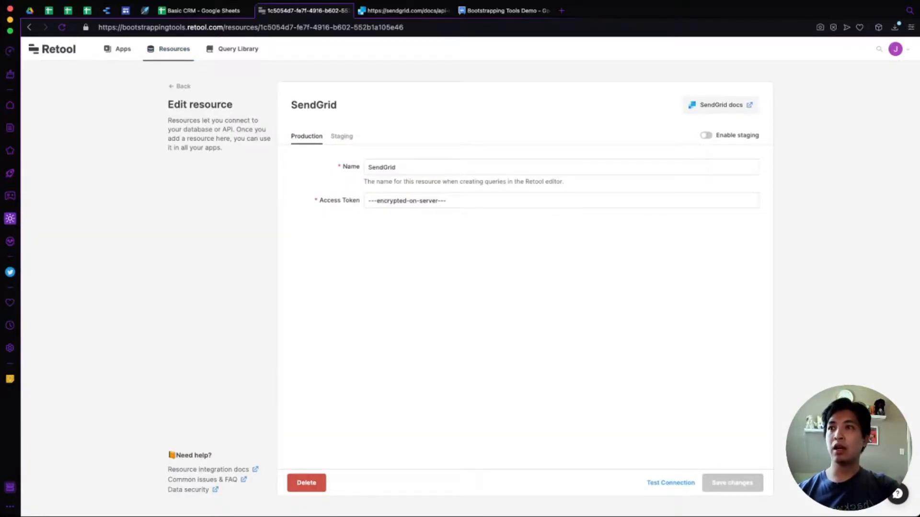
pyautogui.click(107, 49)
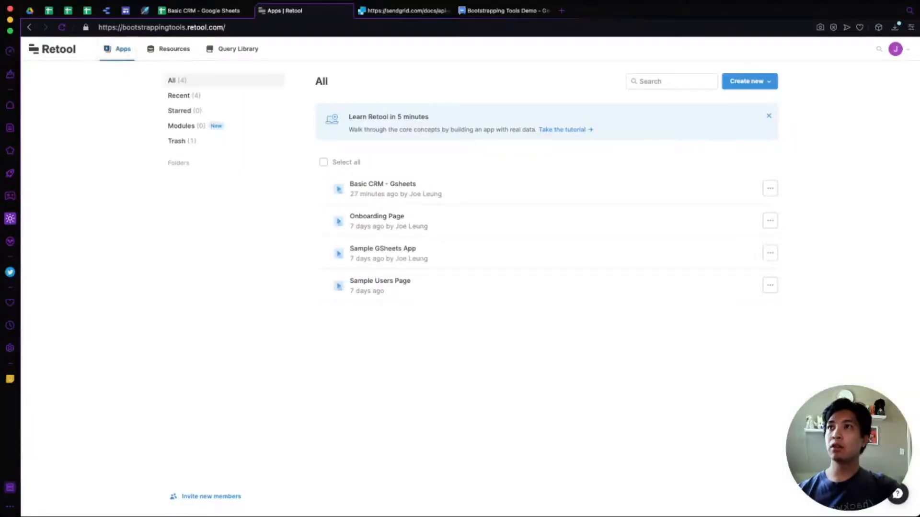
pyautogui.click(378, 184)
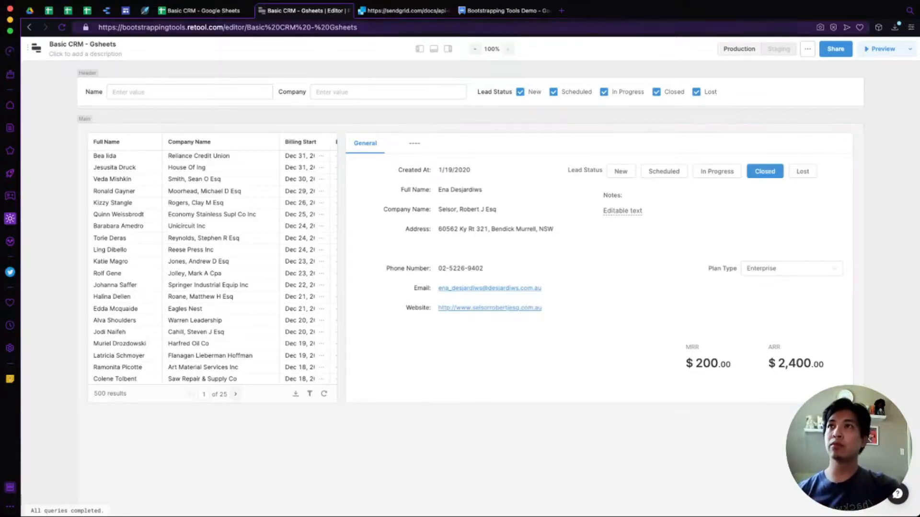
# Expand the queries panel to full size and open the existing sendEmail query.
pyautogui.click(434, 48)
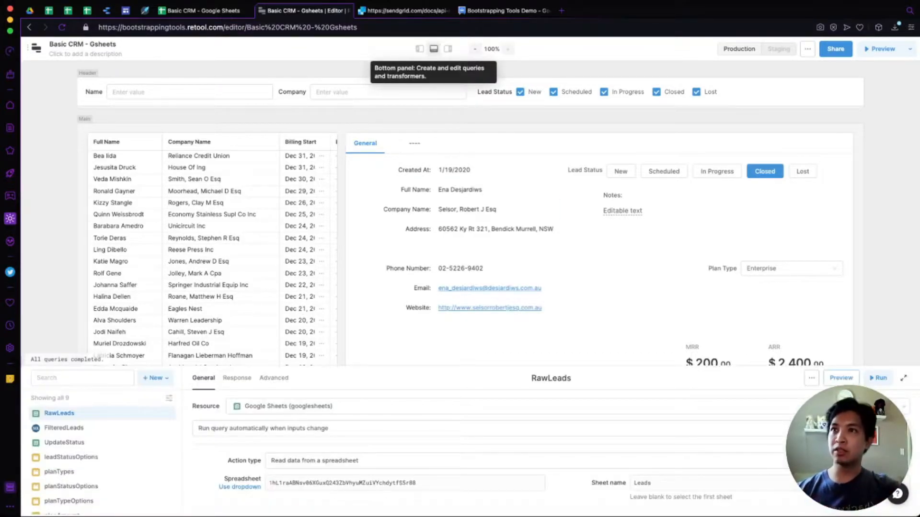
pyautogui.click(904, 378)
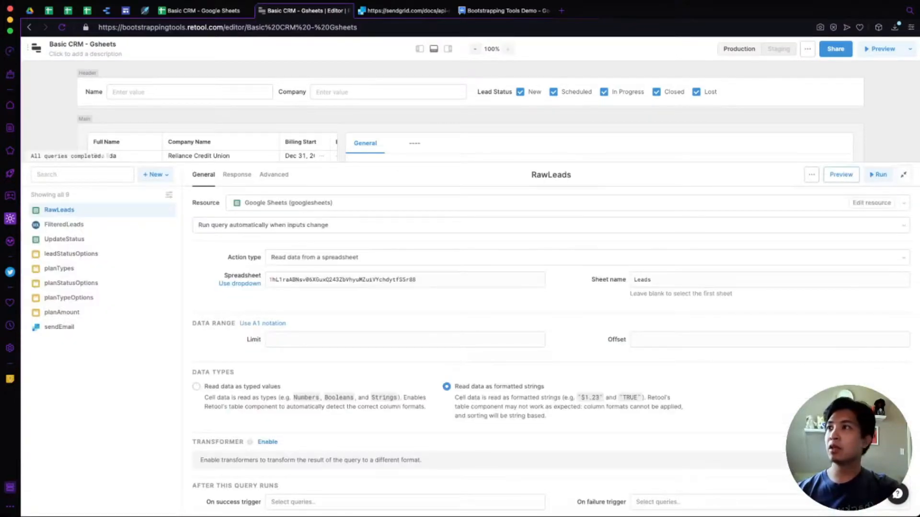
pyautogui.click(59, 328)
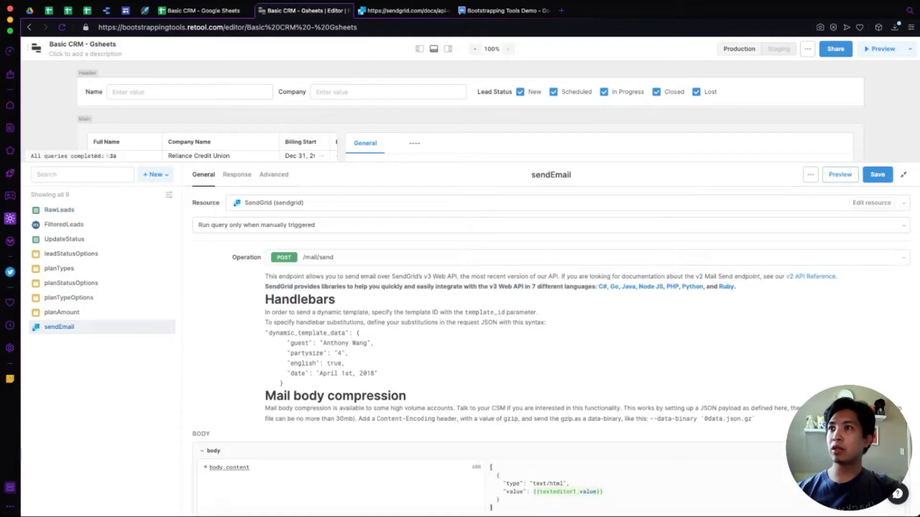
pyautogui.scroll(-5, 551, 335)
pyautogui.scroll(5, 551, 335)
# Create a new resource query, query5, on SendGrid with operation POST /mail/send.
pyautogui.click(155, 174)
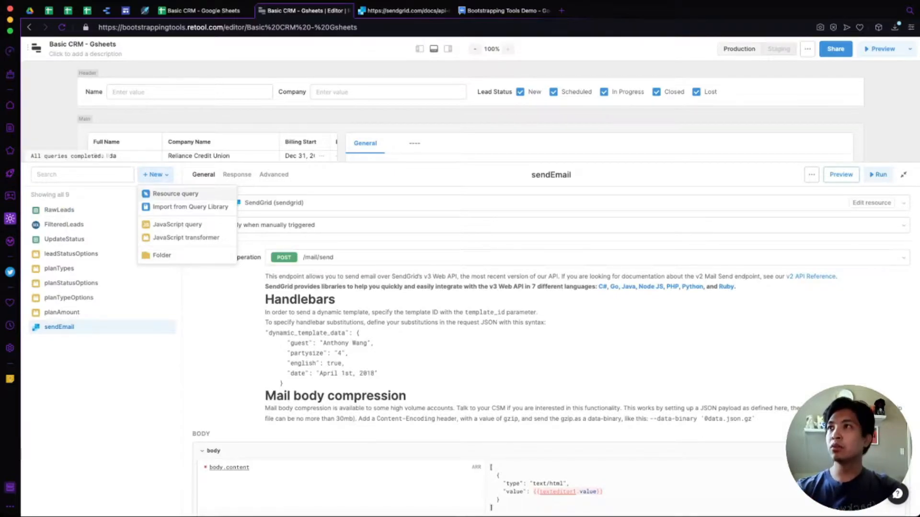
pyautogui.click(168, 194)
pyautogui.click(336, 203)
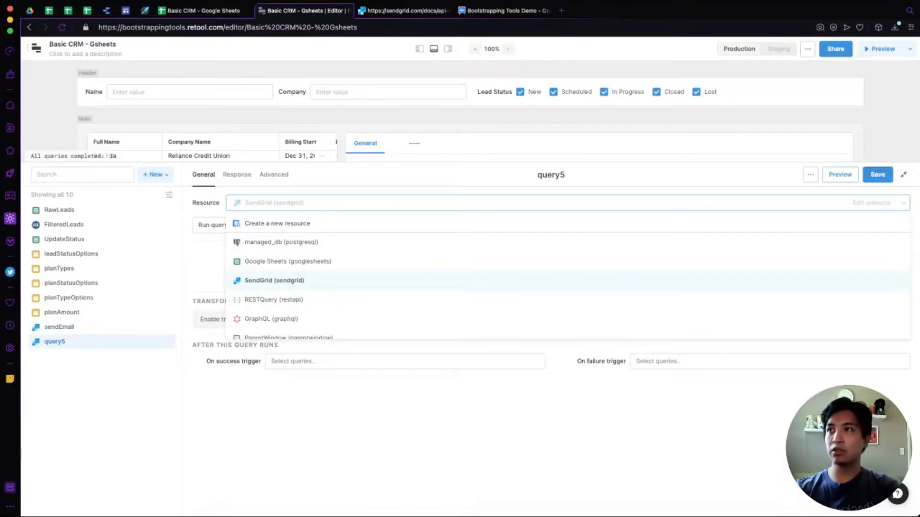
pyautogui.click(274, 280)
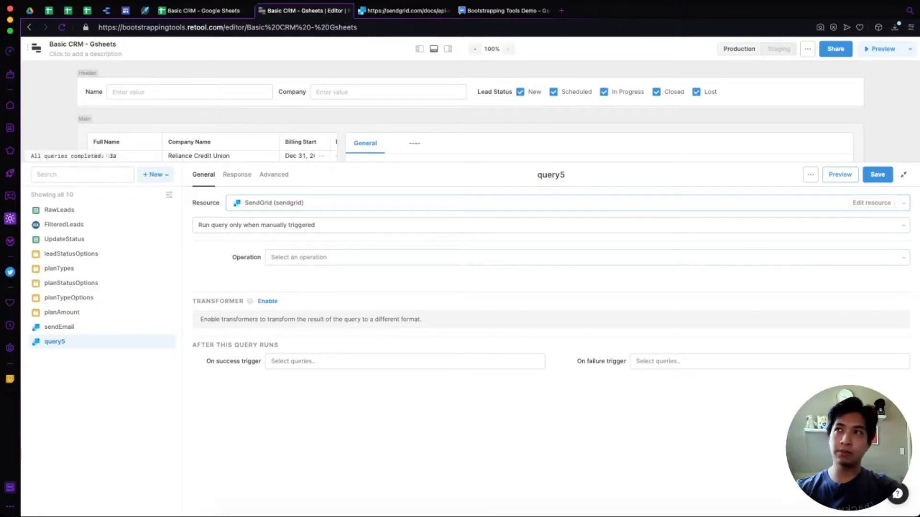
pyautogui.click(272, 257)
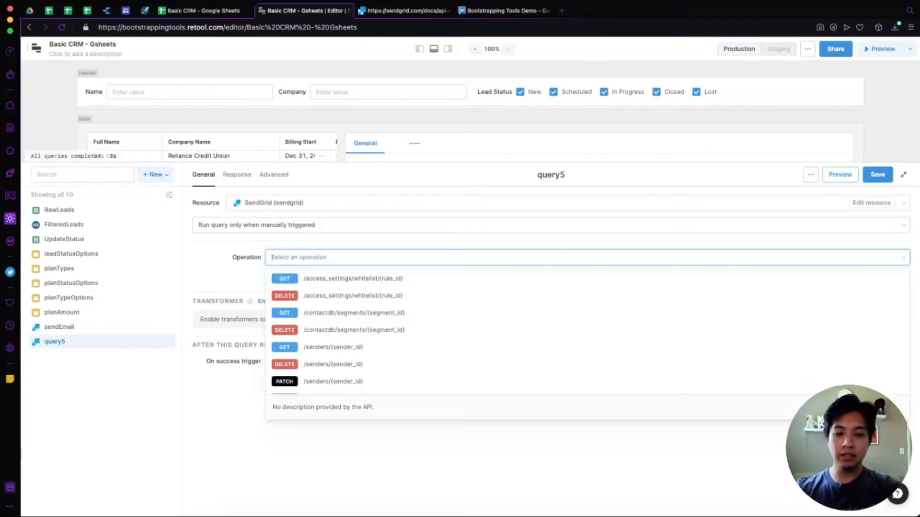
pyautogui.write('/mail/send')
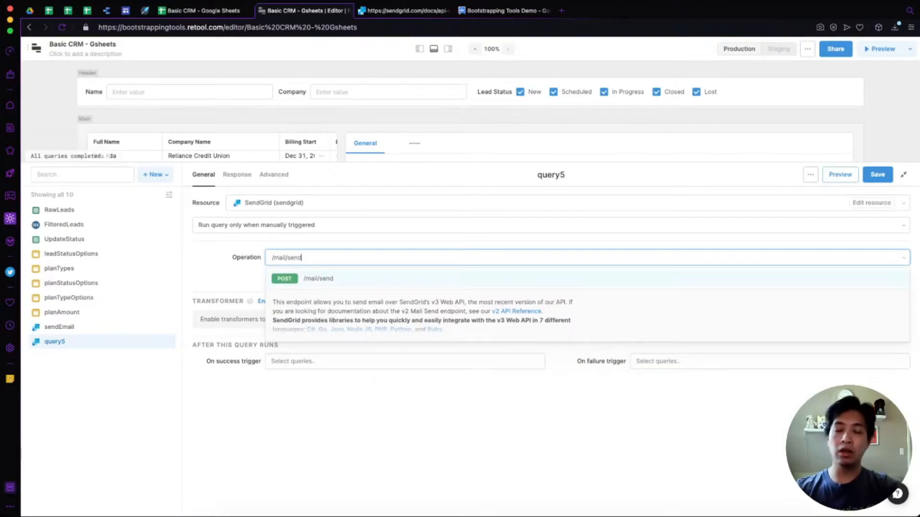
pyautogui.press('Return')
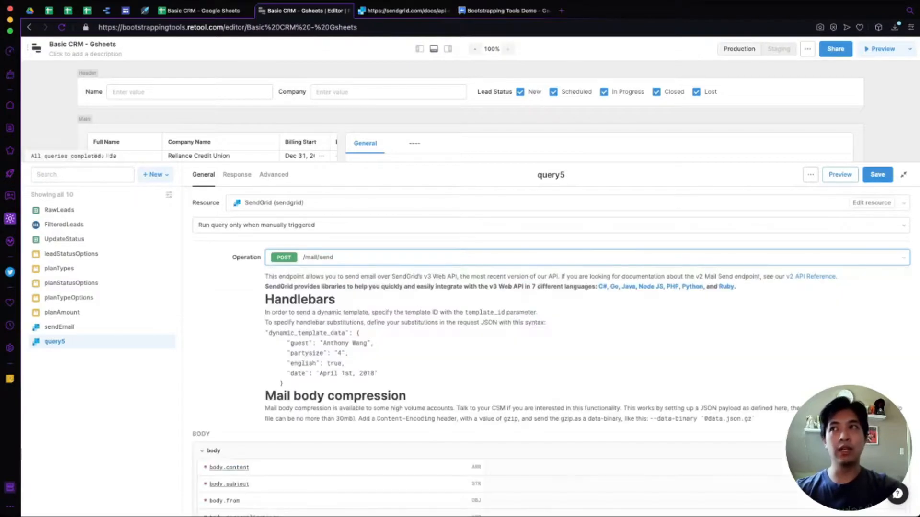
# Switch to the SendGrid API documentation and select its page address.
pyautogui.scroll(-1, 551, 345)
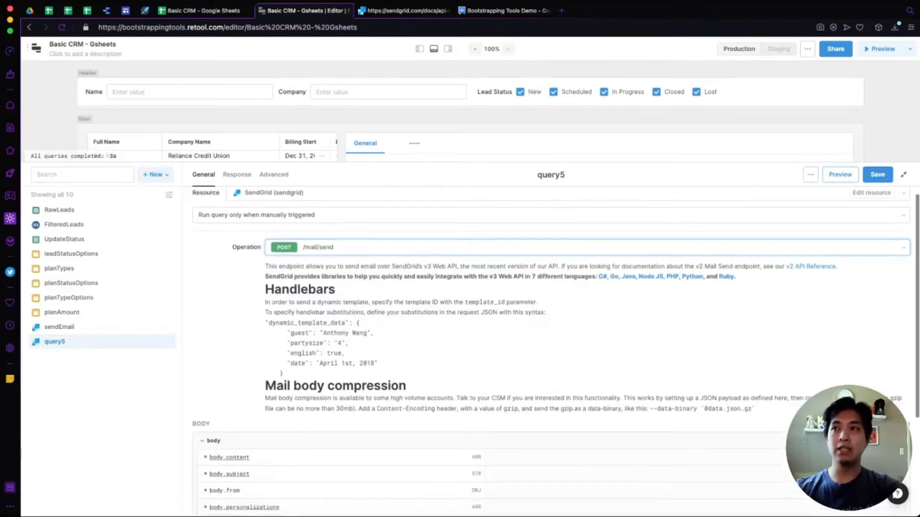
pyautogui.click(407, 10)
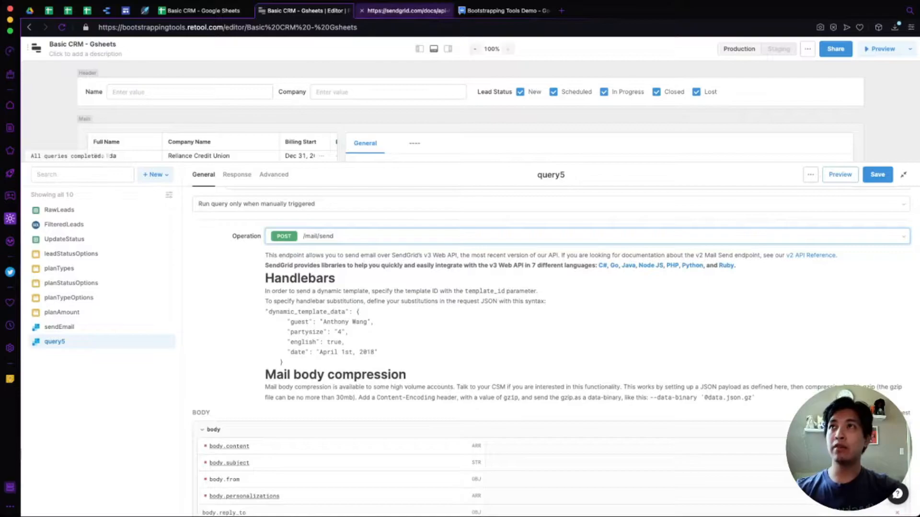
pyautogui.press('super+l')
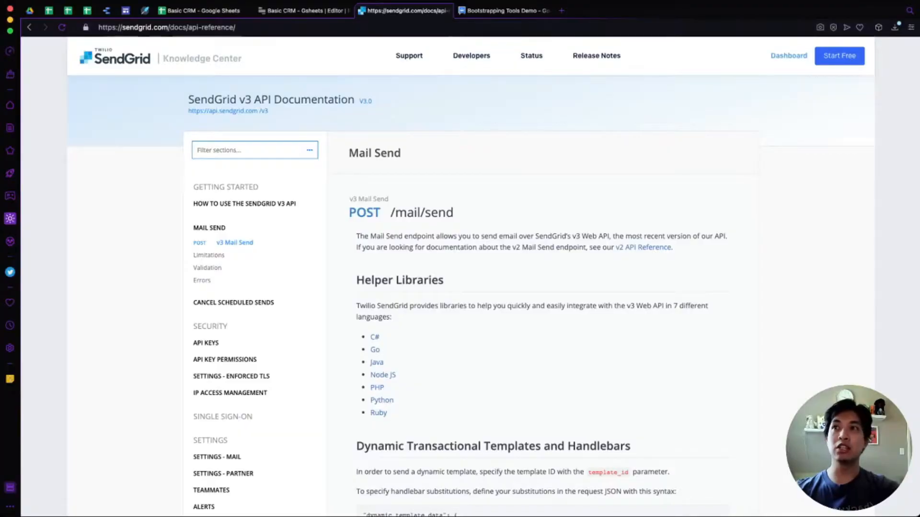
# Scroll through the Mail Send docs and open its interactive Try It Out panel.
pyautogui.scroll(-3, 397, 302)
pyautogui.scroll(-10, 398, 302)
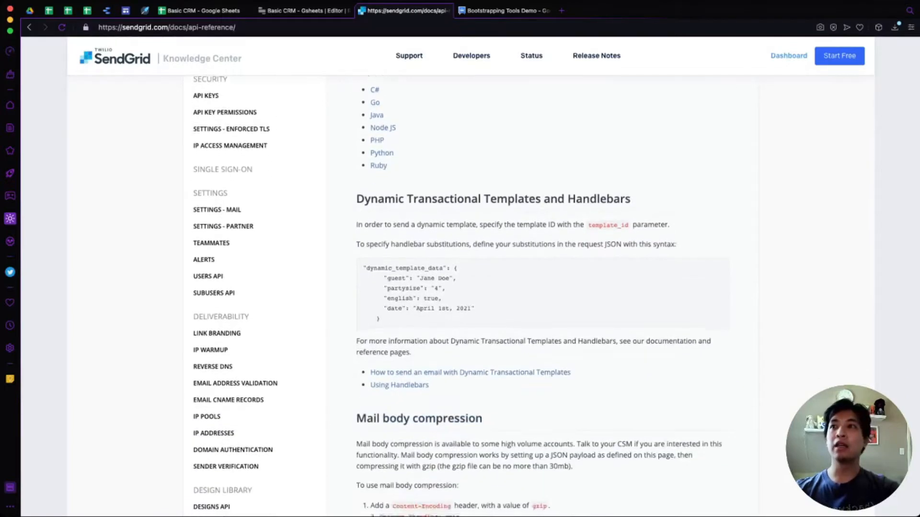
pyautogui.scroll(-9, 398, 301)
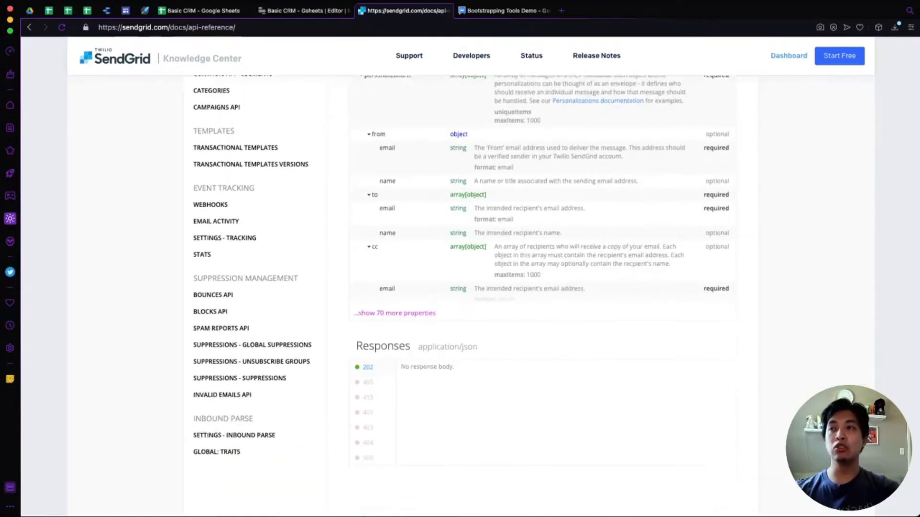
pyautogui.scroll(4, 398, 302)
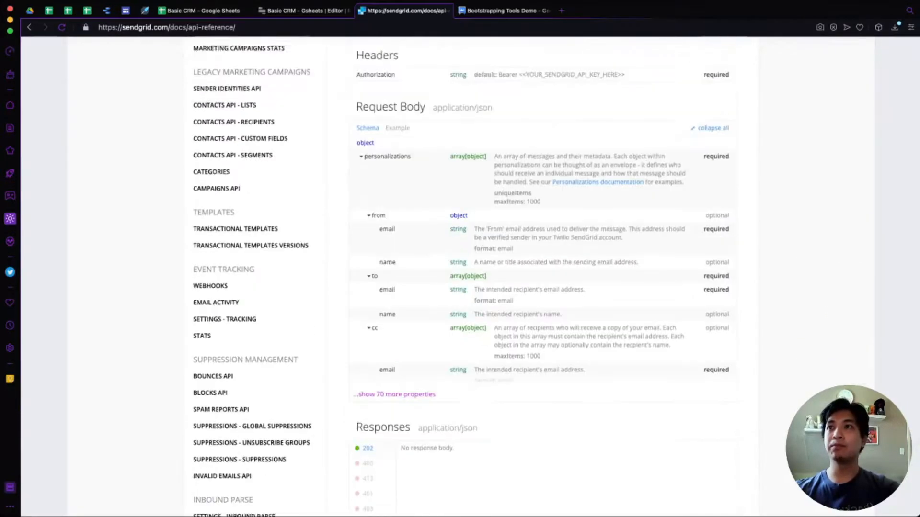
pyautogui.scroll(-2, 397, 302)
pyautogui.scroll(18, 460, 277)
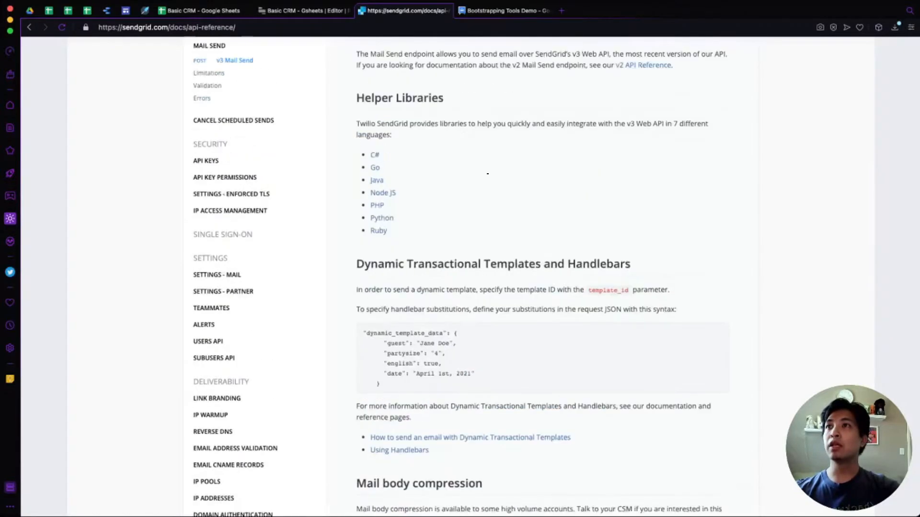
pyautogui.scroll(-8, 398, 276)
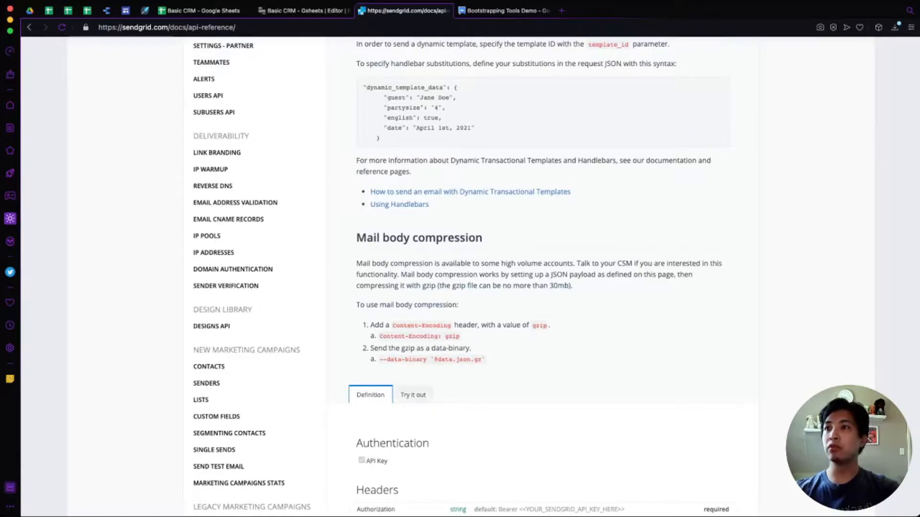
pyautogui.click(413, 396)
# Expand and review the generated sample request code for Mail Send.
pyautogui.scroll(-3, 542, 287)
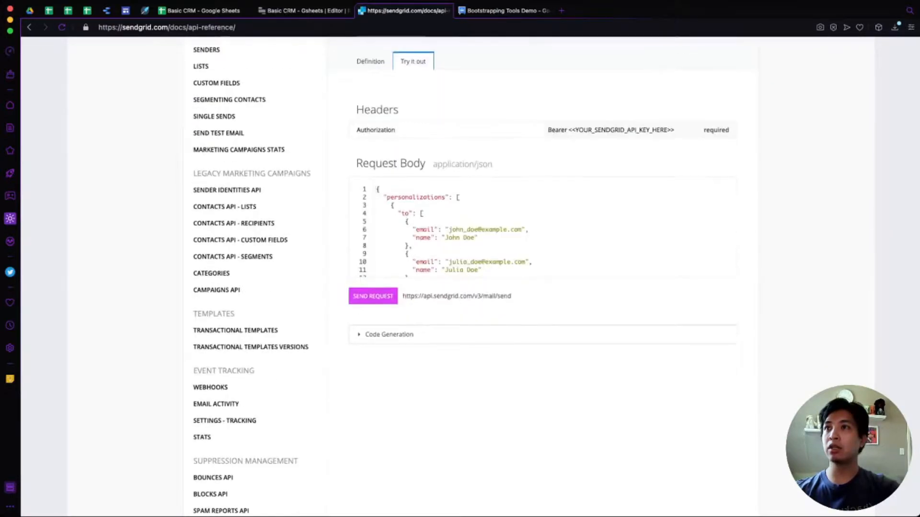
pyautogui.scroll(1, 541, 287)
pyautogui.scroll(-2, 541, 290)
pyautogui.scroll(-10, 418, 332)
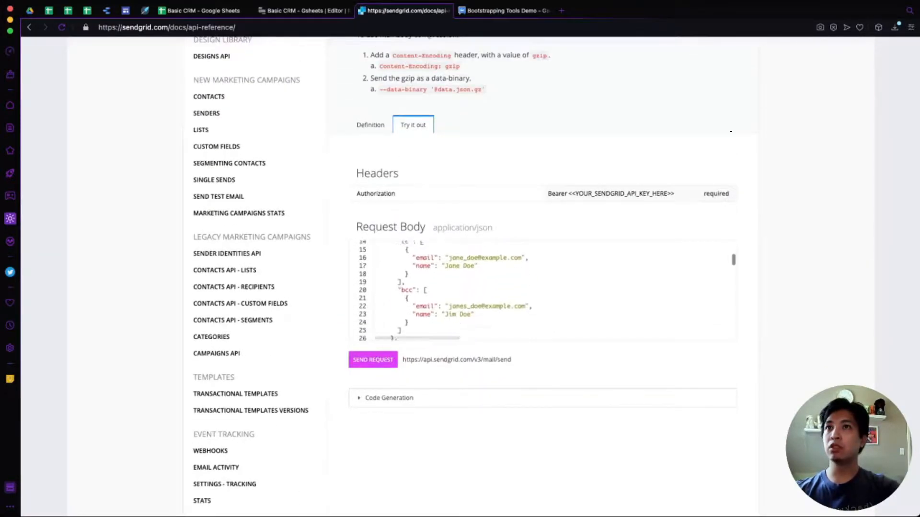
pyautogui.scroll(-10, 546, 290)
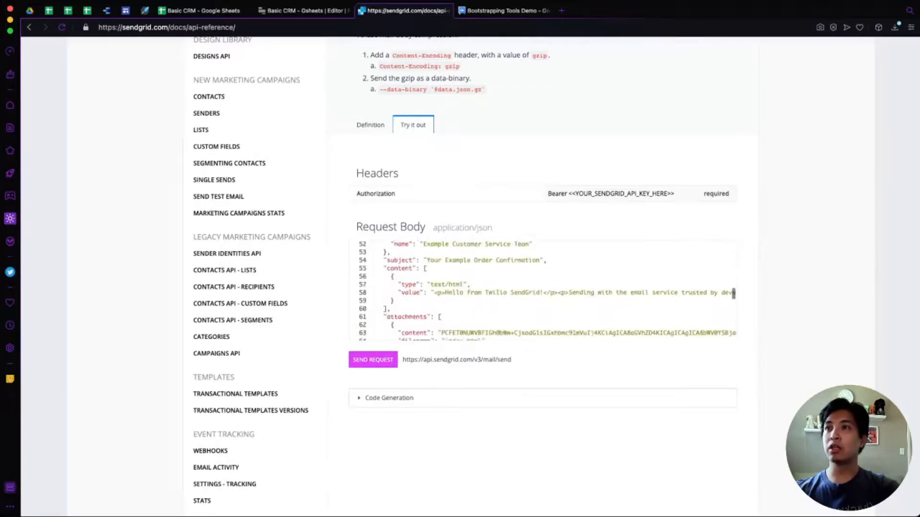
pyautogui.scroll(20, 546, 291)
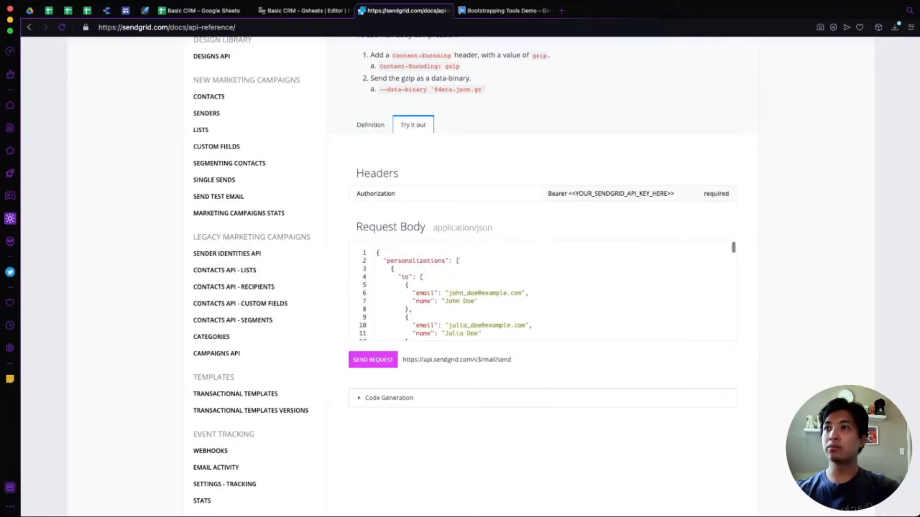
pyautogui.click(389, 398)
pyautogui.scroll(-3, 541, 278)
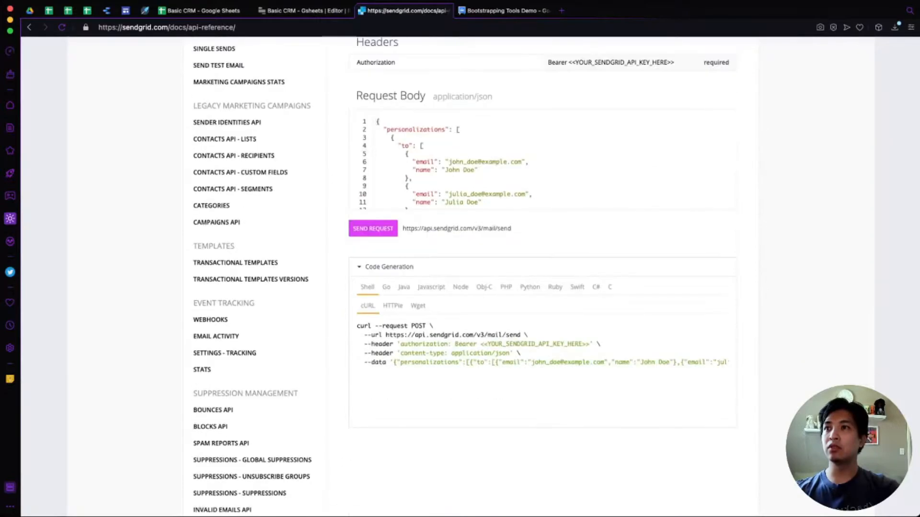
pyautogui.scroll(4, 542, 278)
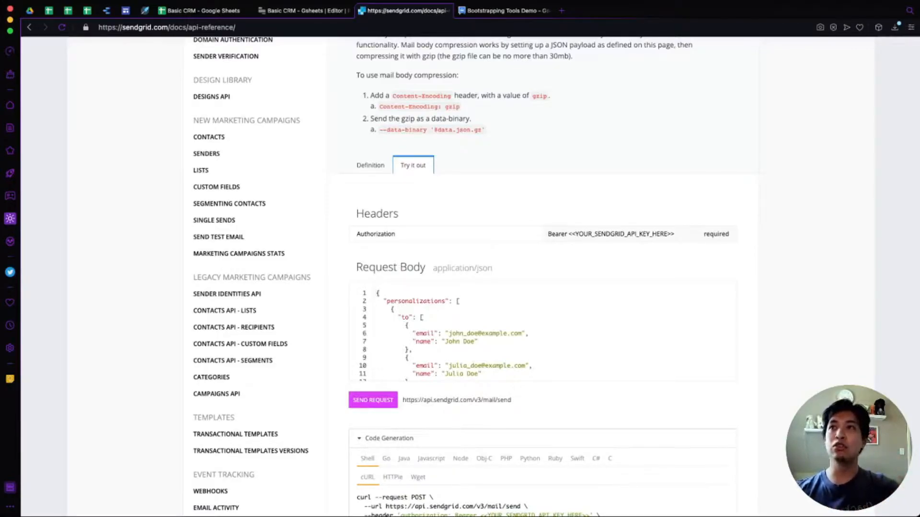
# Show the Mail Send request body as a JSON example, then return to query5.
pyautogui.click(371, 165)
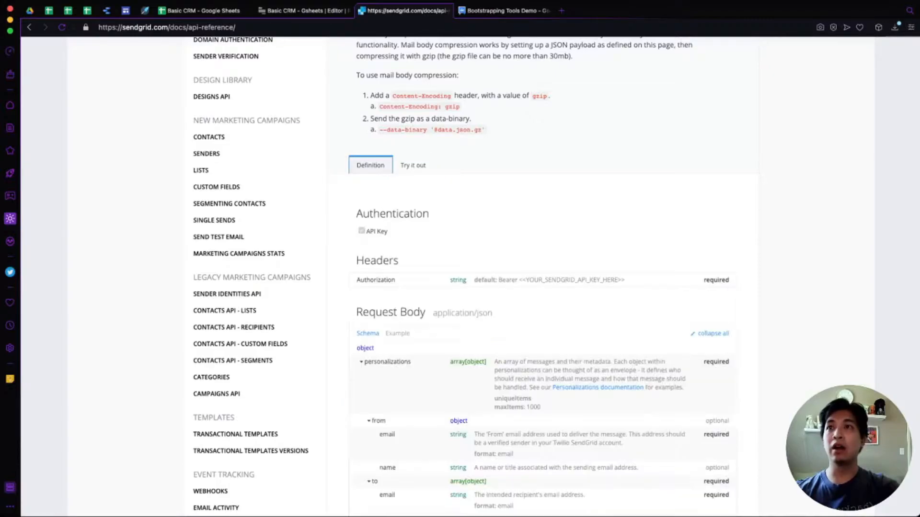
pyautogui.scroll(-2, 371, 166)
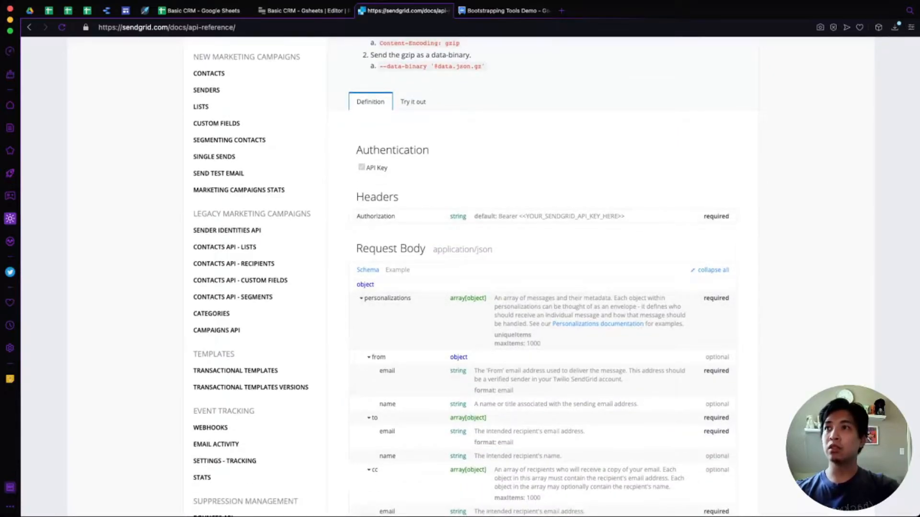
pyautogui.click(398, 269)
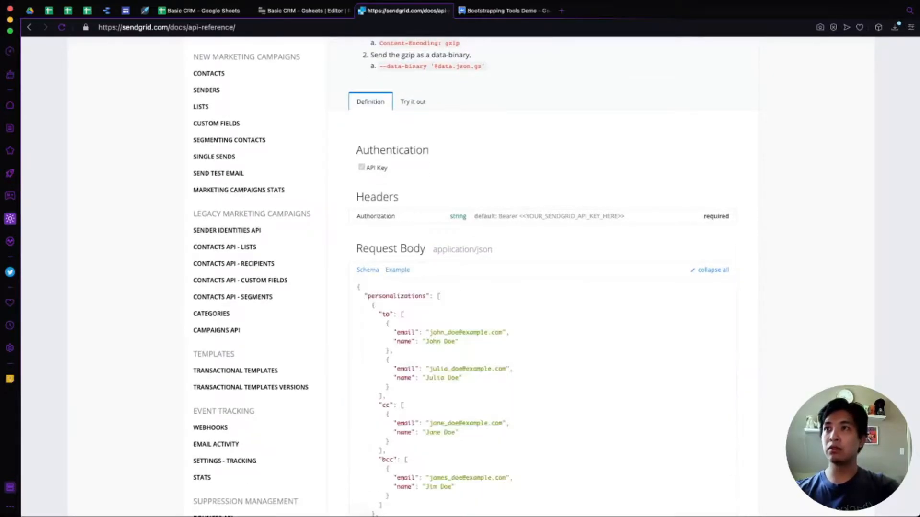
pyautogui.scroll(-8, 460, 268)
pyautogui.scroll(5, 460, 268)
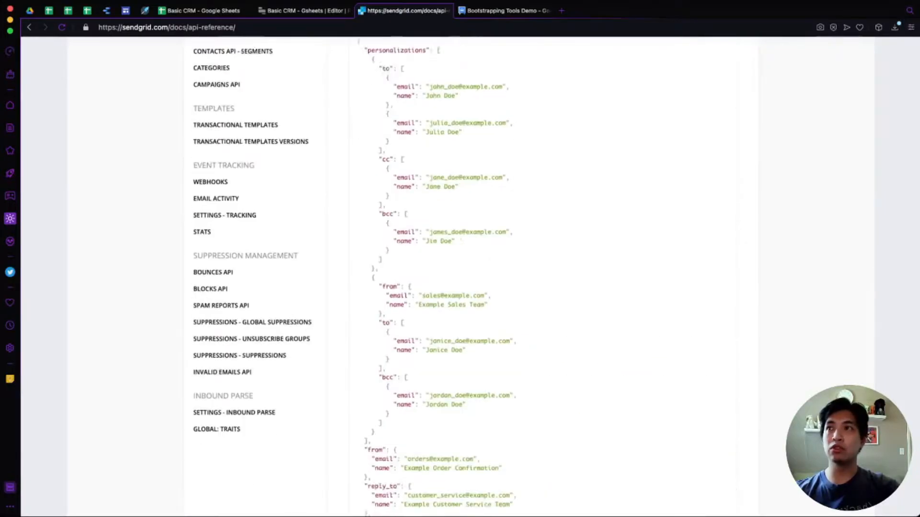
pyautogui.scroll(1, 460, 277)
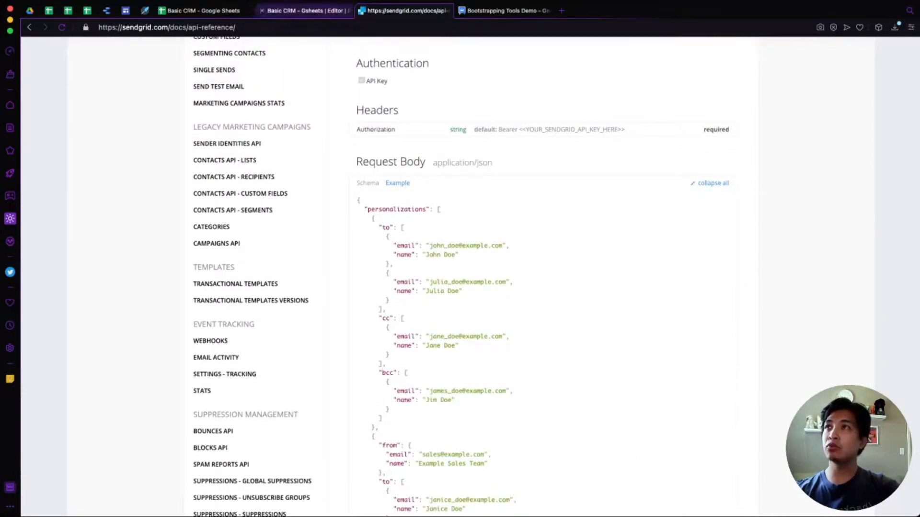
pyautogui.click(305, 10)
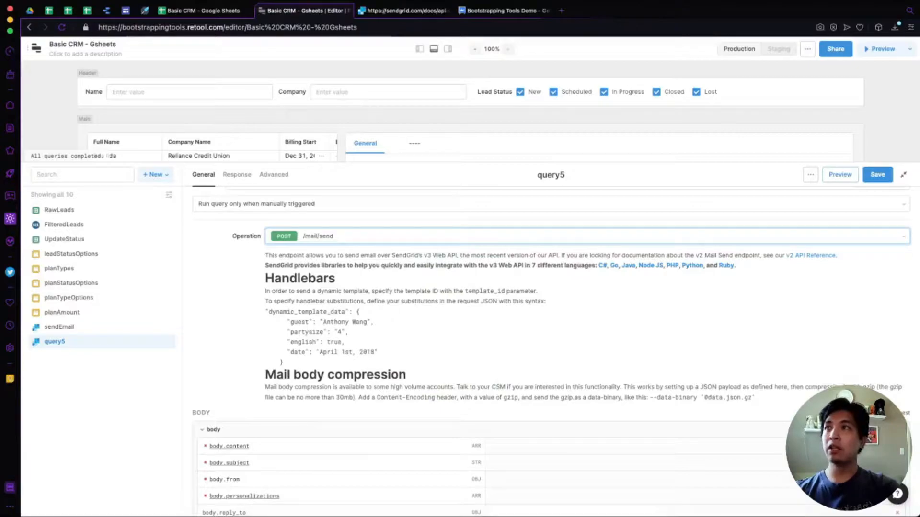
# Copy the docs' example content array into query5's body.content.
pyautogui.scroll(-3, 551, 355)
pyautogui.scroll(4, 551, 355)
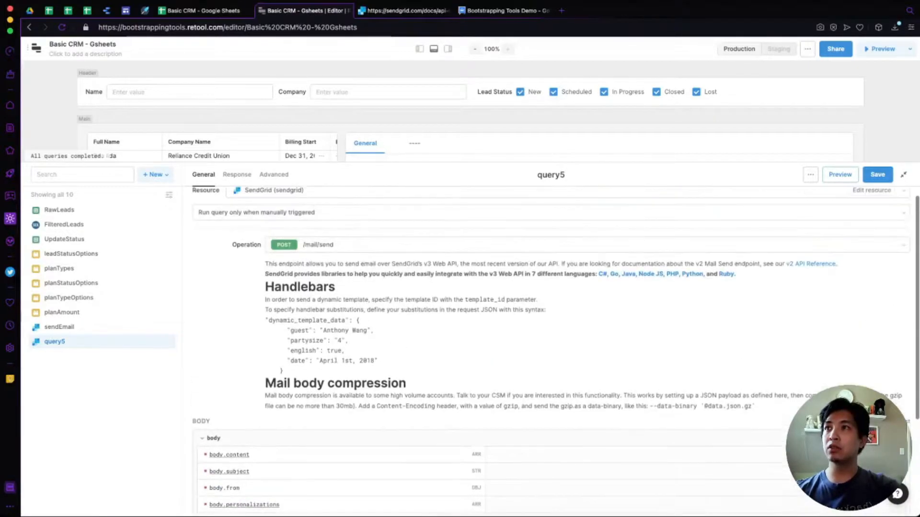
pyautogui.scroll(-3, 551, 350)
pyautogui.scroll(-2, 551, 349)
pyautogui.scroll(-1, 551, 350)
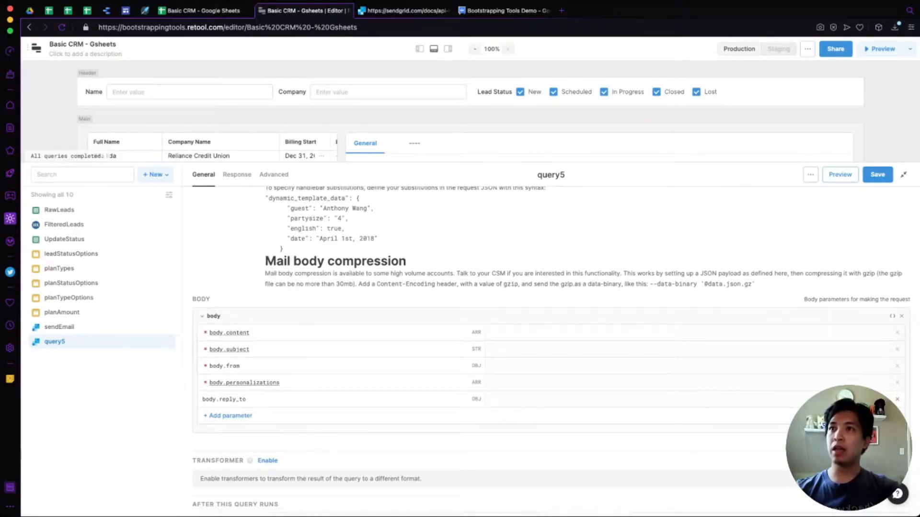
pyautogui.click(364, 11)
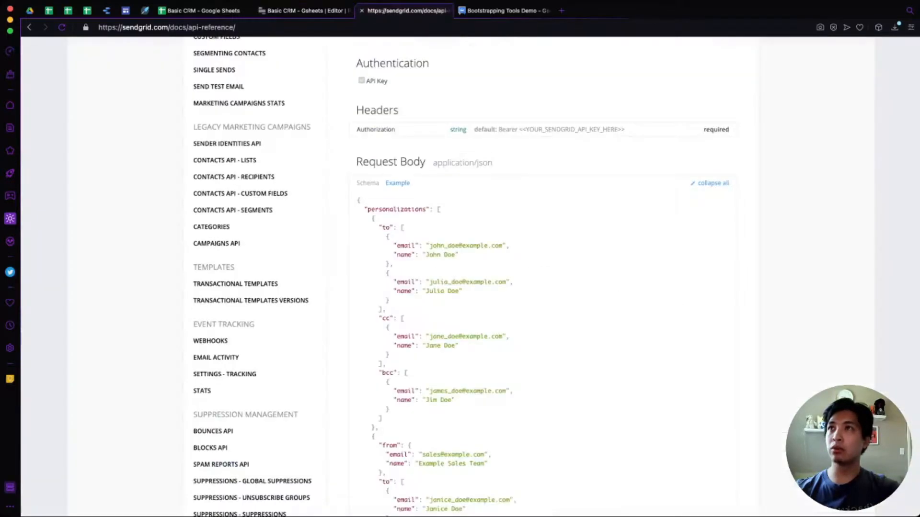
pyautogui.scroll(-8, 460, 278)
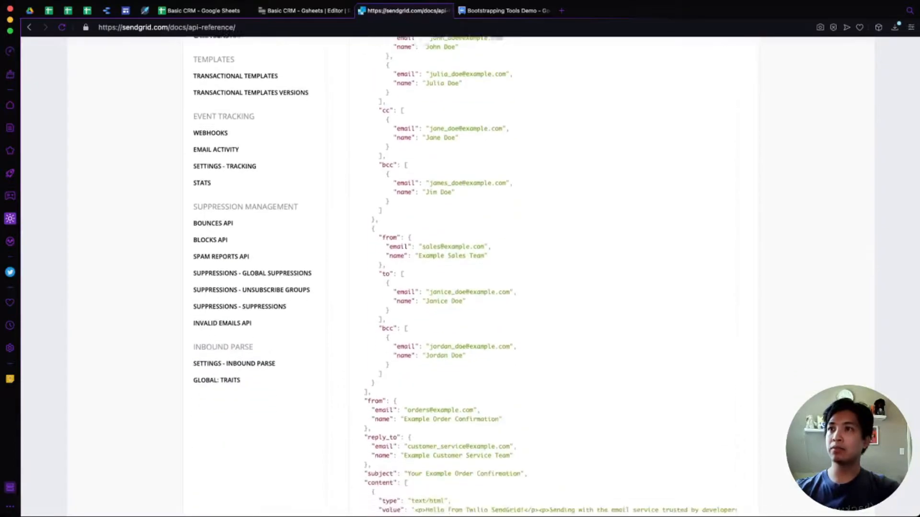
pyautogui.moveTo(364, 327); pyautogui.dragTo(371, 372)
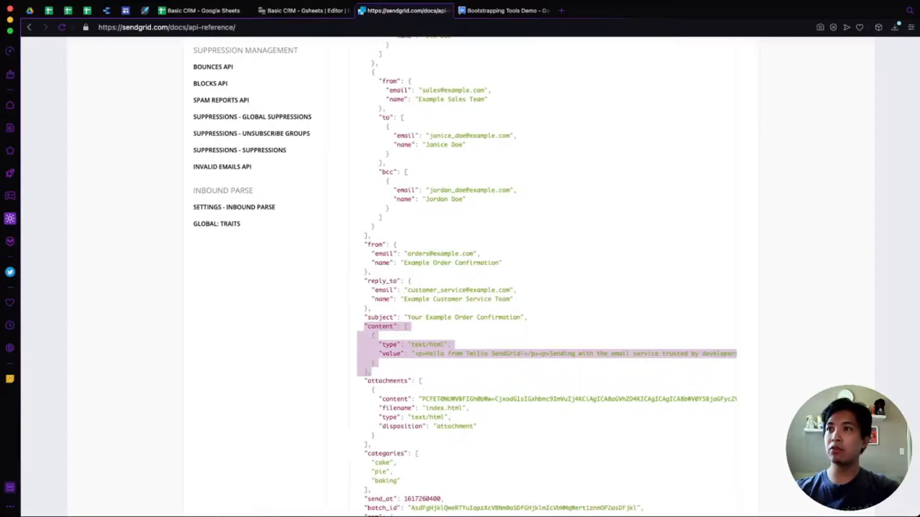
pyautogui.click(373, 371)
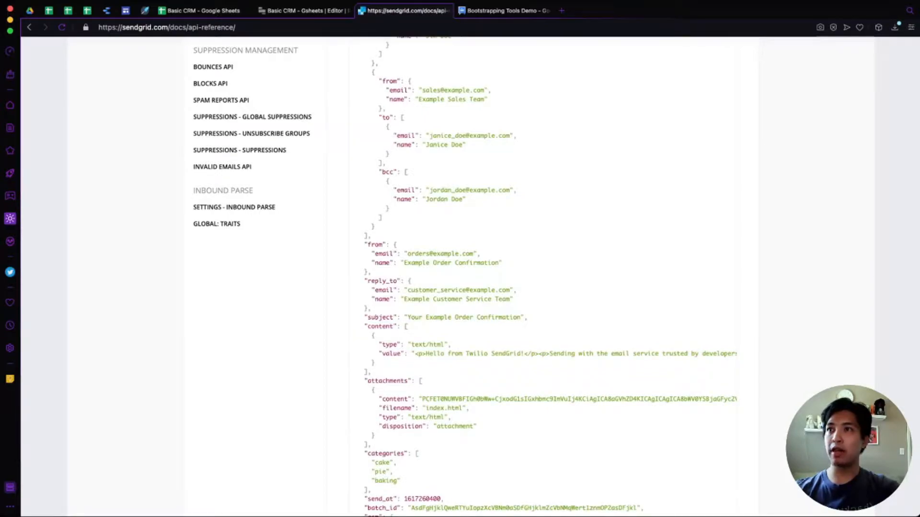
pyautogui.moveTo(404, 326); pyautogui.dragTo(369, 373)
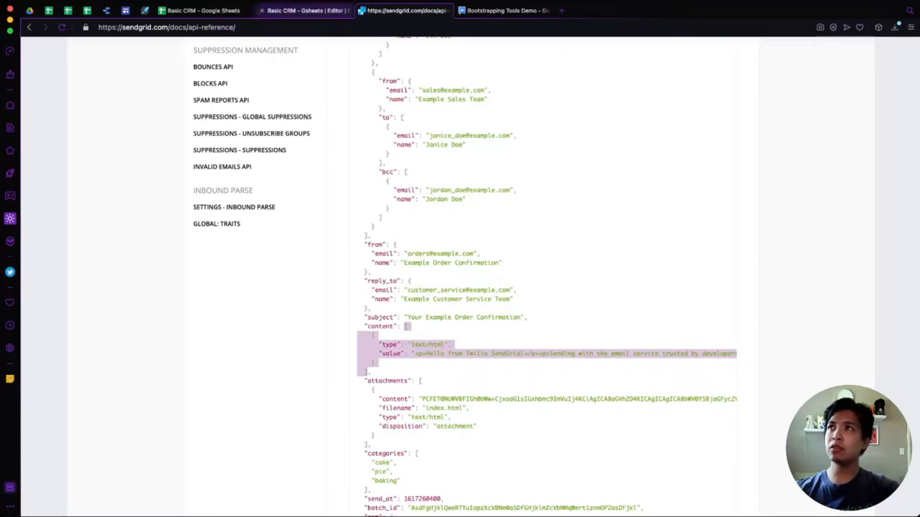
pyautogui.click(305, 11)
pyautogui.click(537, 332)
pyautogui.write('[   {     "type": "text/html",     "value": "<p>Hello from Twilio SendGrid!</p><p>Sending with the email service trusted by developers and marketers for <strong>time-savings</strong>, <strong>scalability</strong>, and <strong>delivery expertise</strong>.</p><p>%open-track%</p>"   } ]')
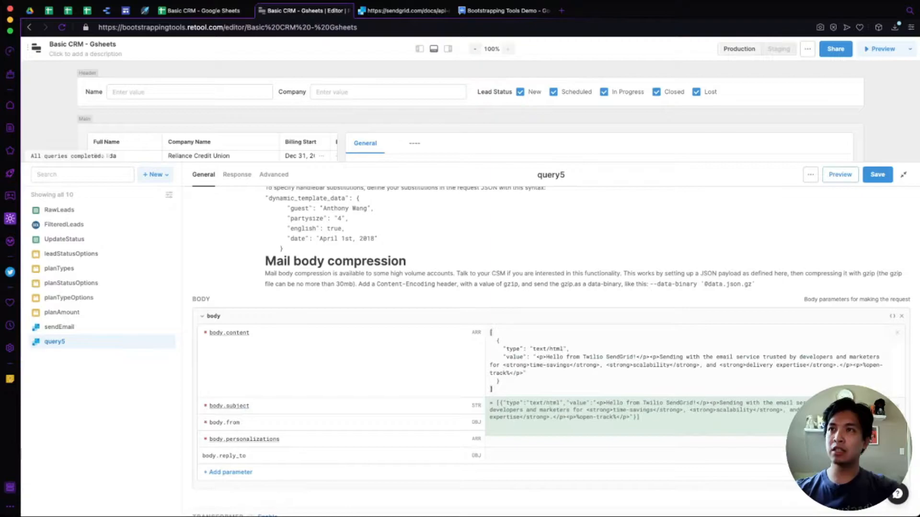
pyautogui.press('Escape')
# Set query5's body.subject to "Test Email from Retool".
pyautogui.scroll(-1, 556, 351)
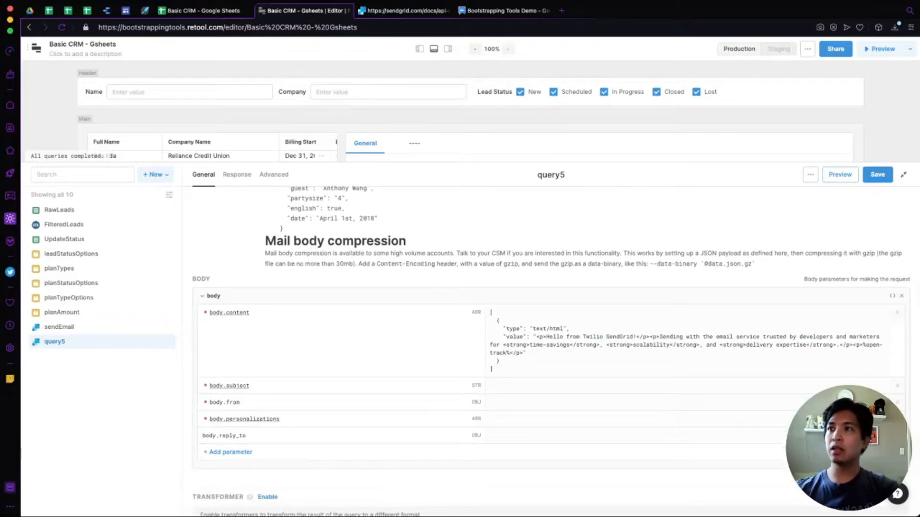
pyautogui.click(491, 385)
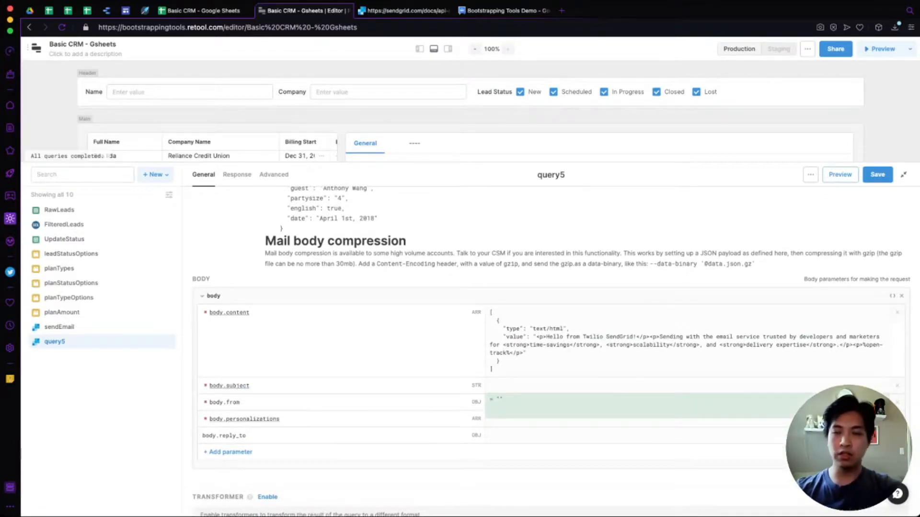
pyautogui.write('"')
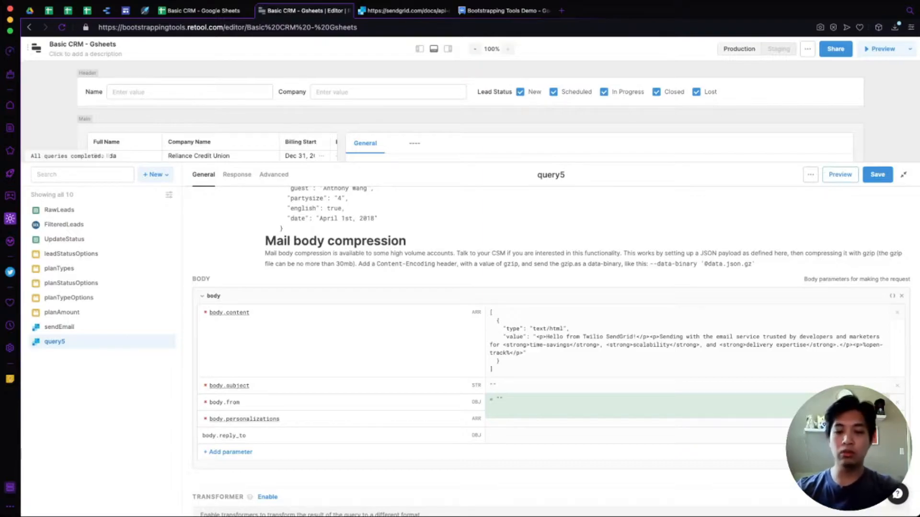
pyautogui.write('Test Email from Retool')
pyautogui.press('Tab')
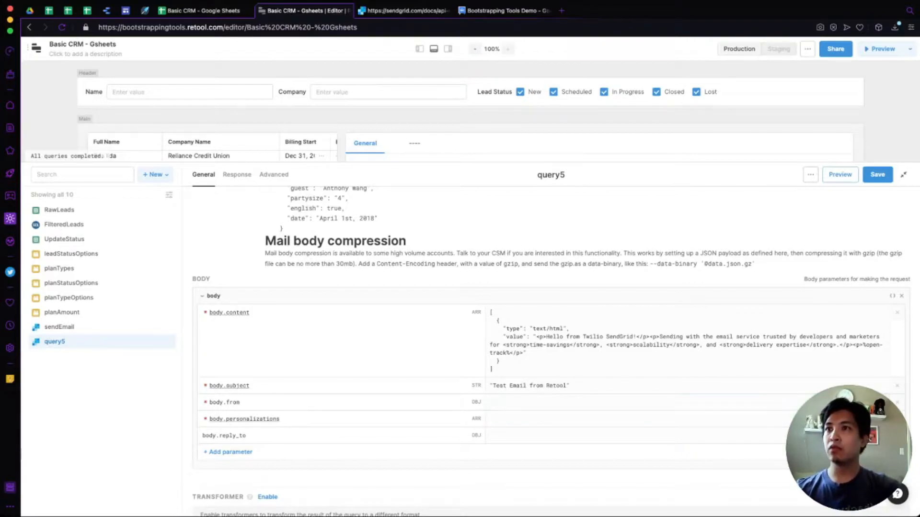
# Paste the SendGrid example from object into query5's body.from.
pyautogui.click(491, 403)
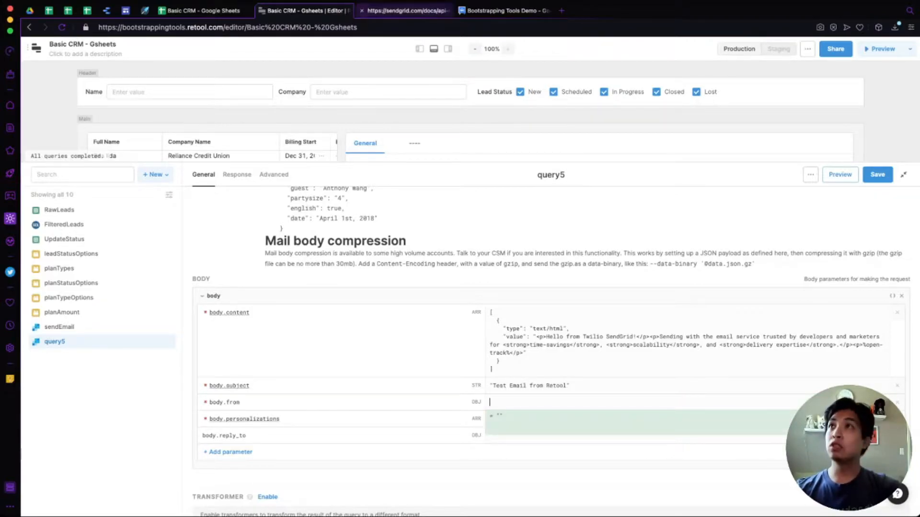
pyautogui.click(404, 11)
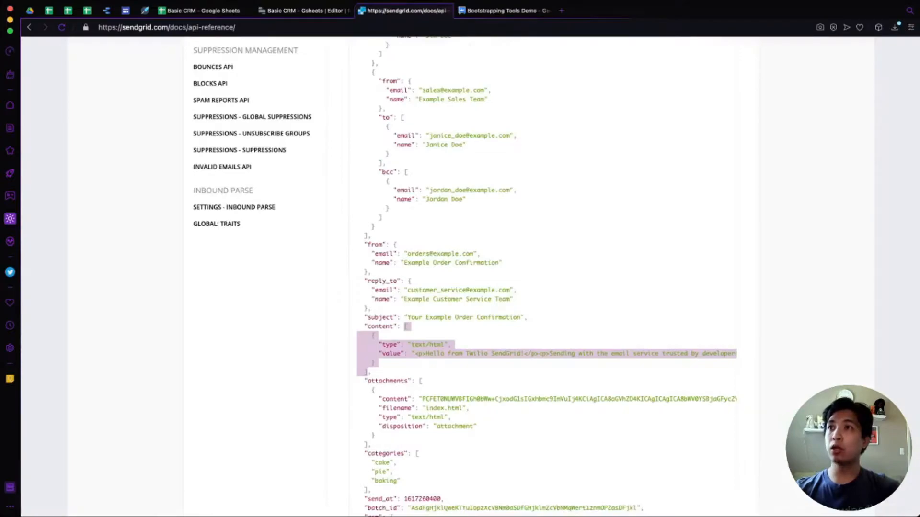
pyautogui.moveTo(394, 245); pyautogui.dragTo(368, 272)
pyautogui.press('super+c')
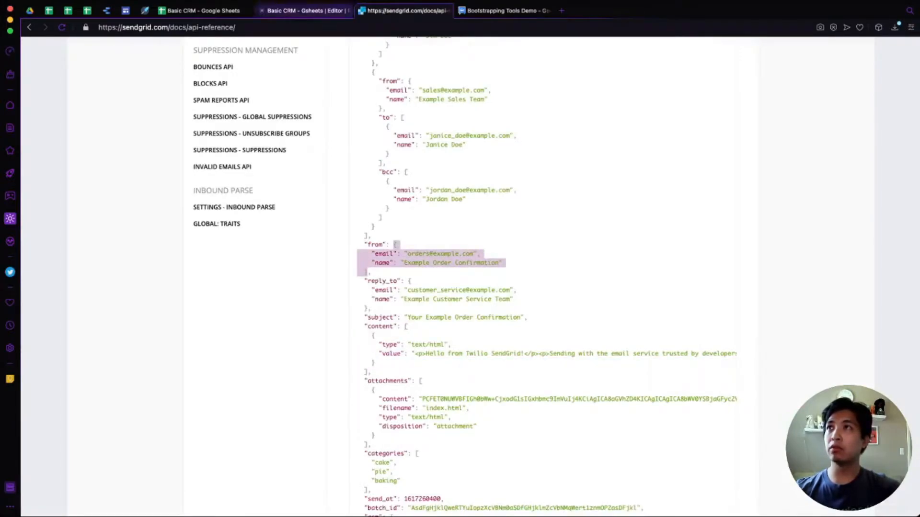
pyautogui.click(304, 11)
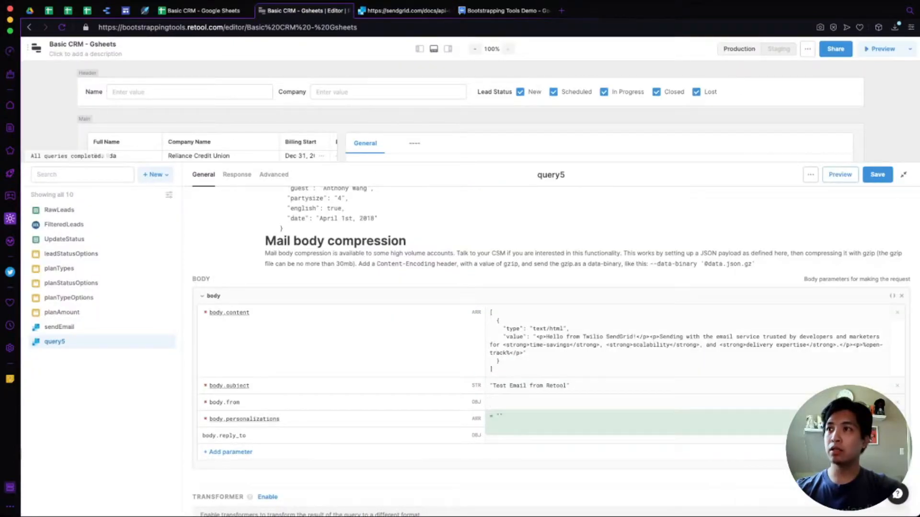
pyautogui.press('super+v')
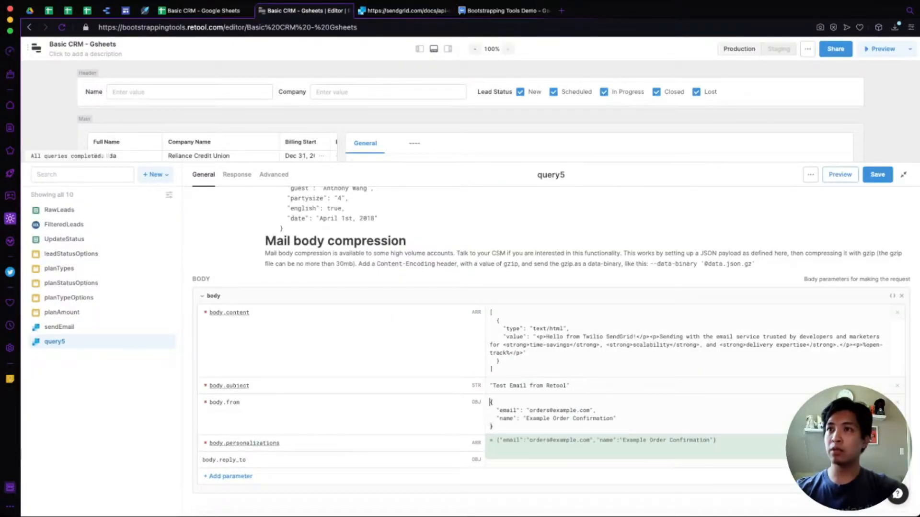
# Replace the placeholder with the demo sender address, delete the name line, and reopen SendGrid's tab.
pyautogui.click(527, 410)
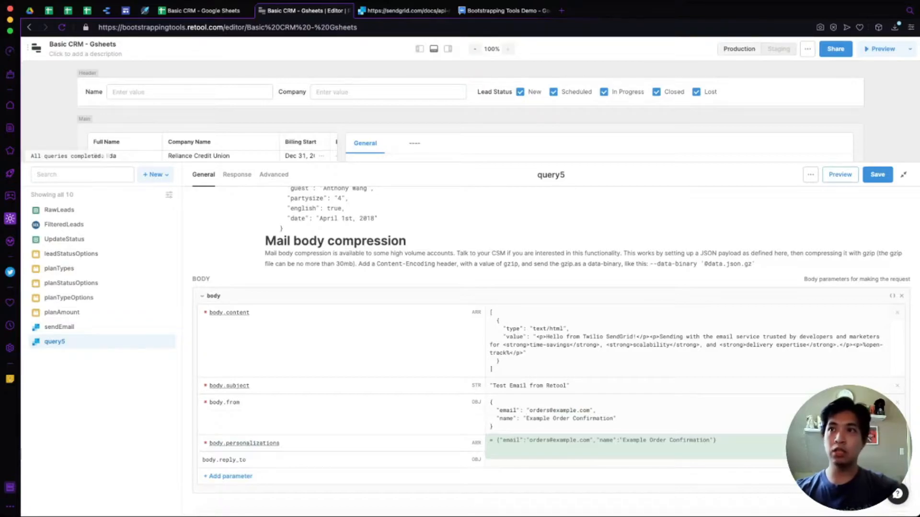
pyautogui.moveTo(529, 410); pyautogui.dragTo(590, 411)
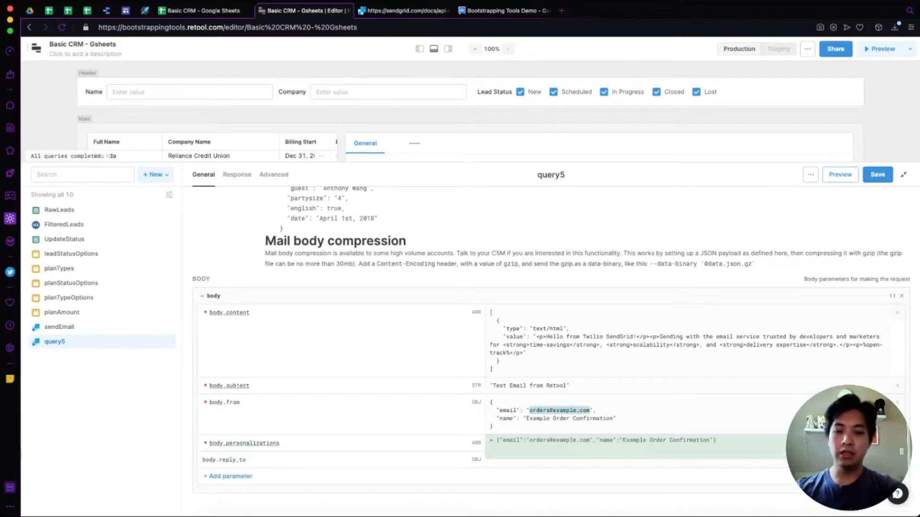
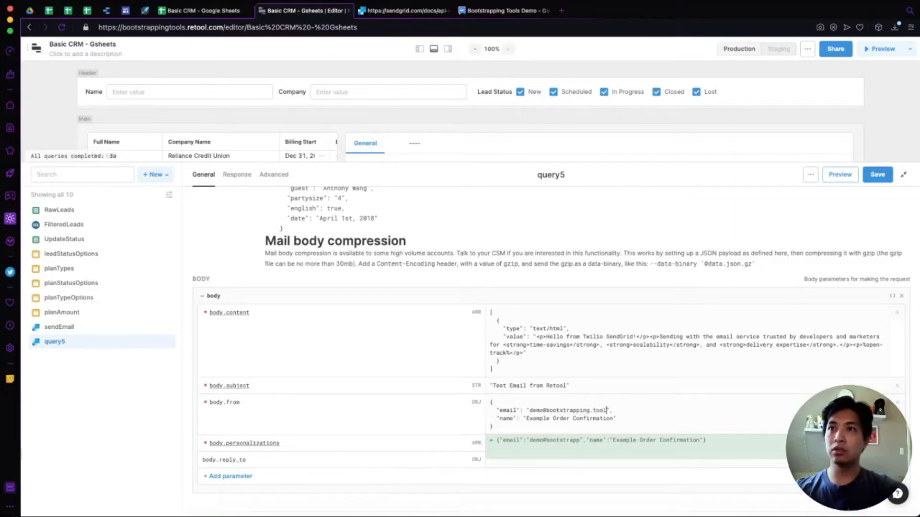
pyautogui.hotkey('alt', 'shift', 'Left')
pyautogui.hotkey('alt', 'shift', 'Left')
pyautogui.hotkey('alt', 'shift', 'Left')
pyautogui.press('Left')
pyautogui.press('super+Left')
pyautogui.press('super+shift+Right')
pyautogui.press('BackSpace')
pyautogui.press('BackSpace')
pyautogui.press('BackSpace')
pyautogui.press('BackSpace')
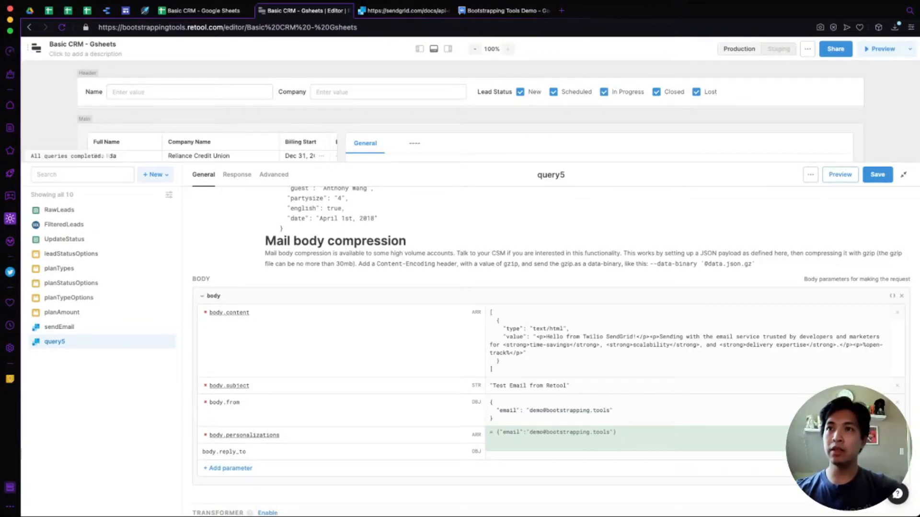
pyautogui.scroll(-1, 556, 351)
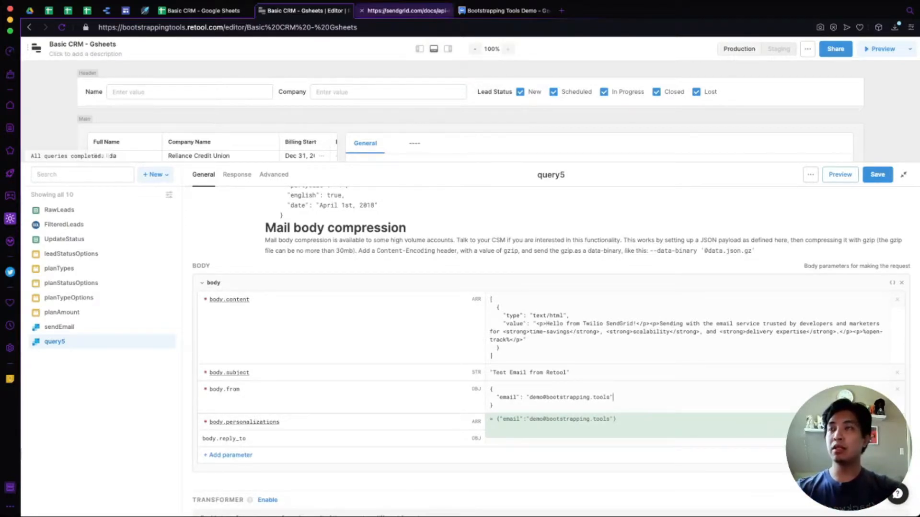
pyautogui.press('super+shift+t')
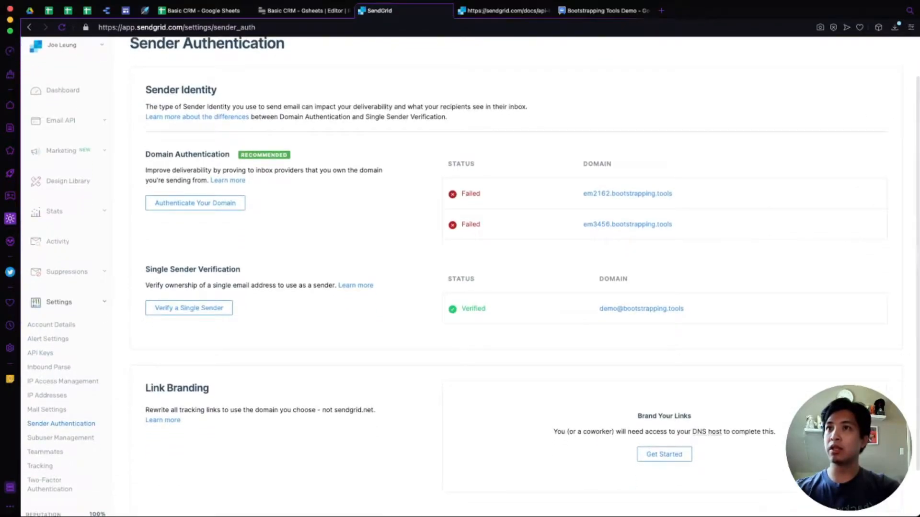
# Confirm the single sender address is verified under Sender Authentication, then close that tab.
pyautogui.moveTo(486, 355); pyautogui.dragTo(685, 356)
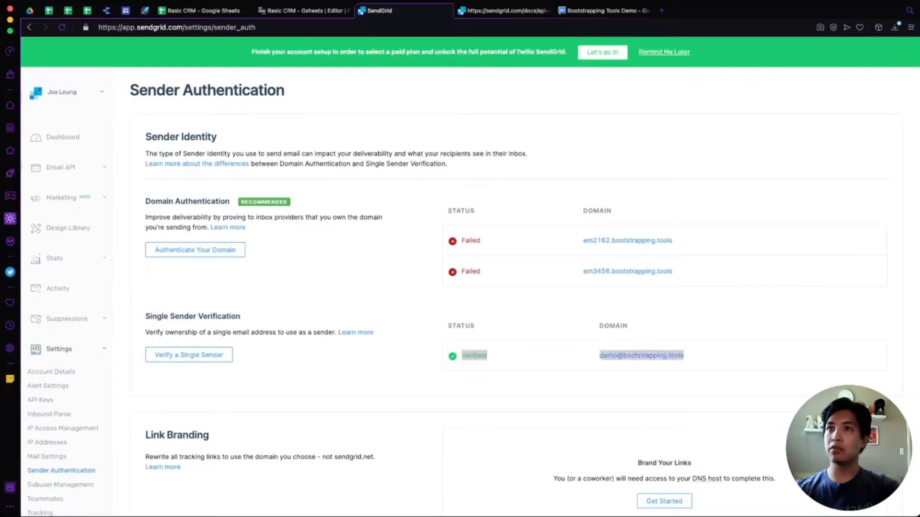
pyautogui.click(690, 357)
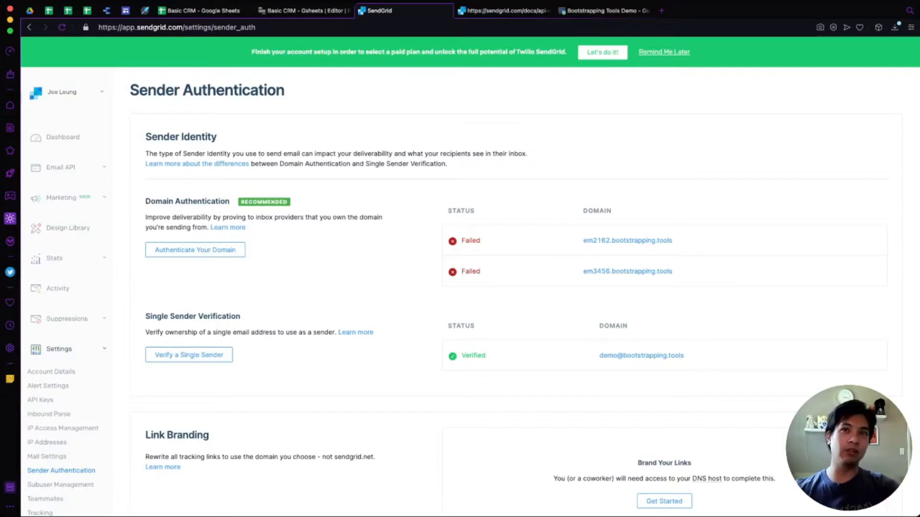
pyautogui.hotkey('ctrl', 'w')
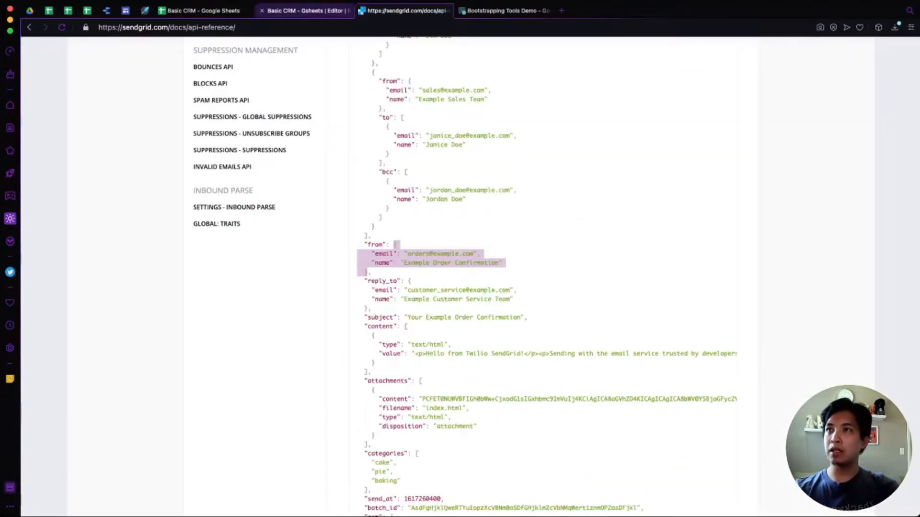
# Finish editing body.from, then select the docs' example personalizations array and return to query5.
pyautogui.click(299, 11)
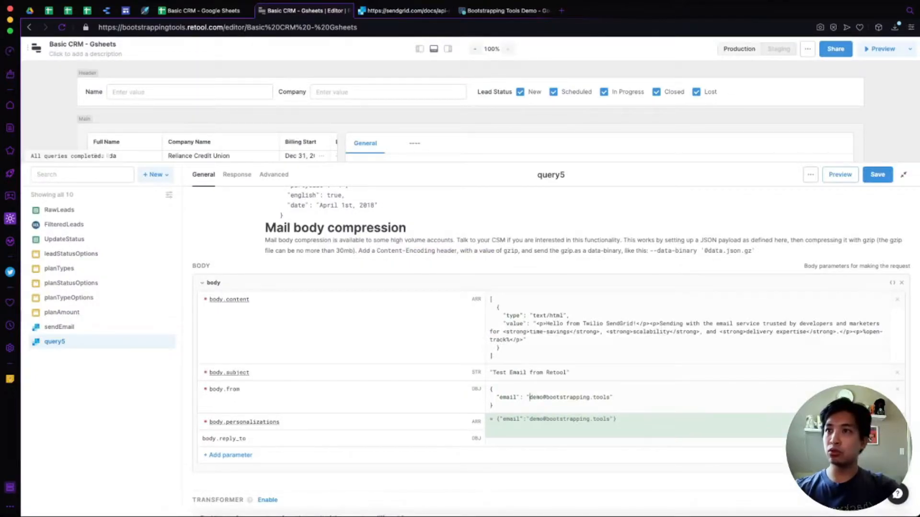
pyautogui.click(532, 423)
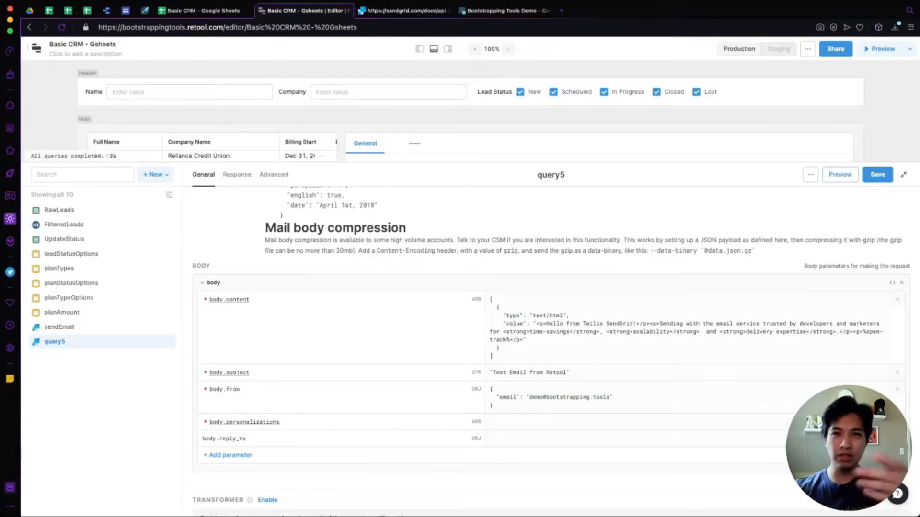
pyautogui.click(405, 10)
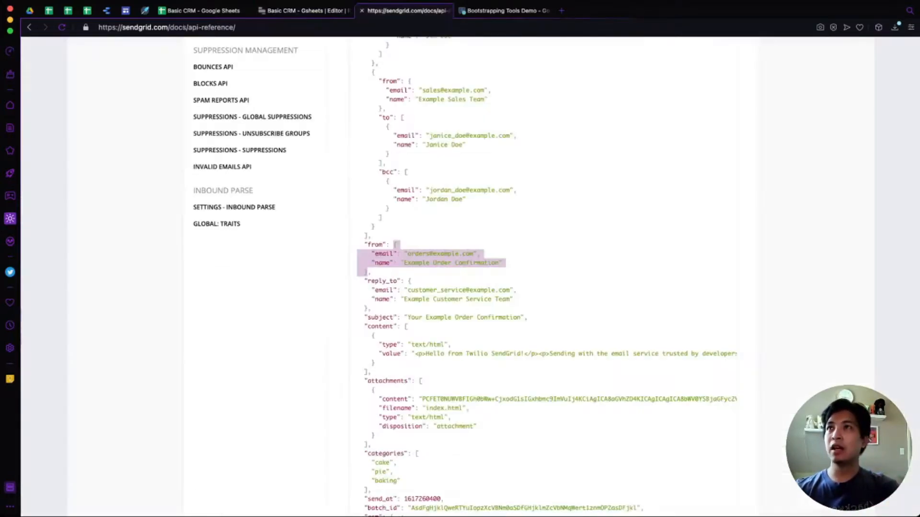
pyautogui.scroll(5, 460, 278)
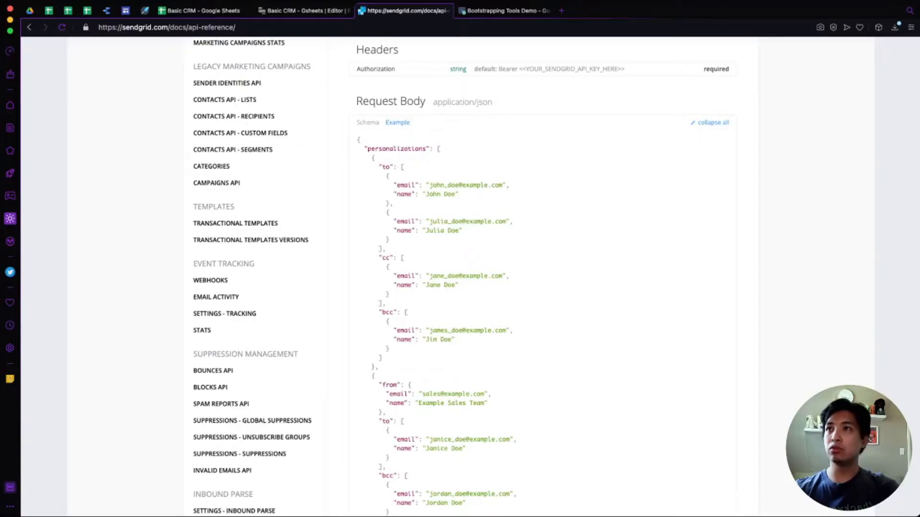
pyautogui.scroll(-2, 460, 278)
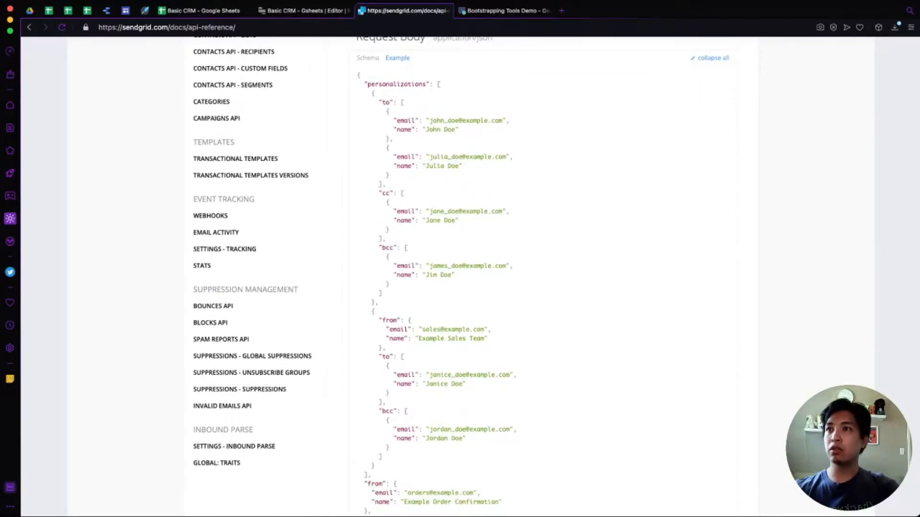
pyautogui.scroll(2, 460, 278)
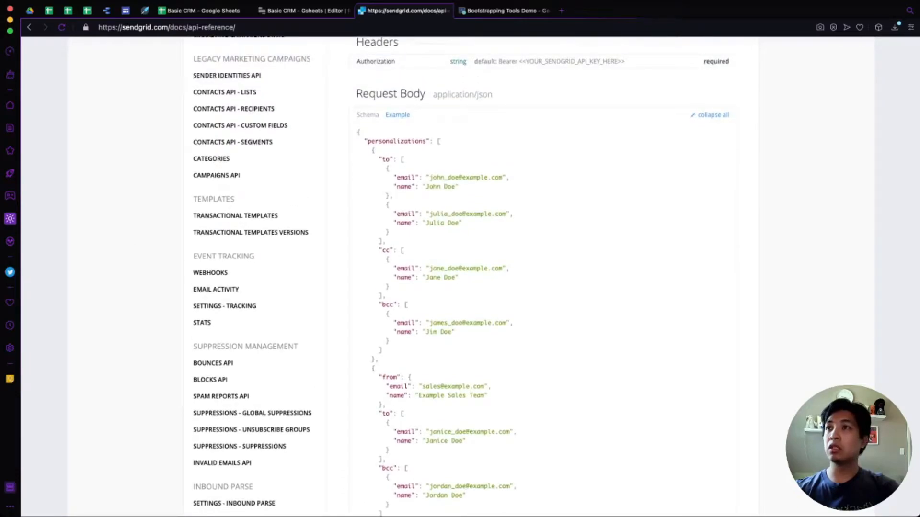
pyautogui.scroll(-3, 460, 278)
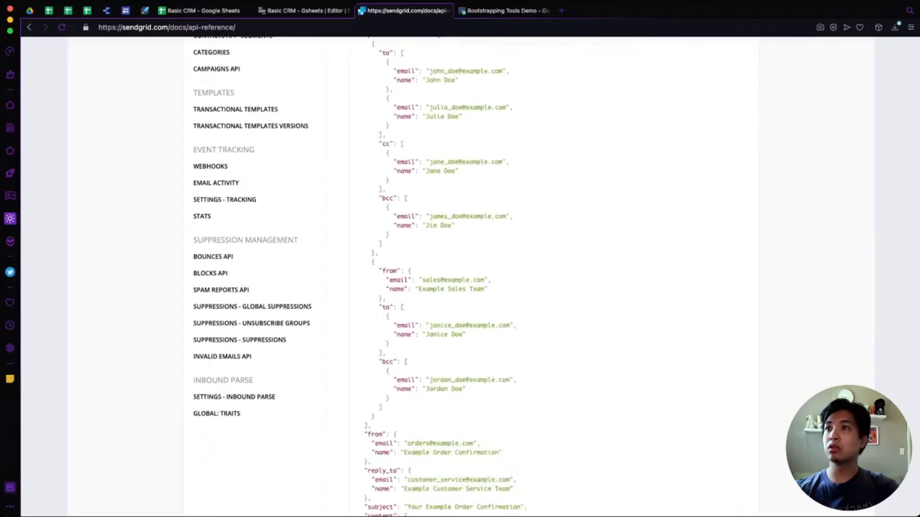
pyautogui.scroll(-1, 460, 278)
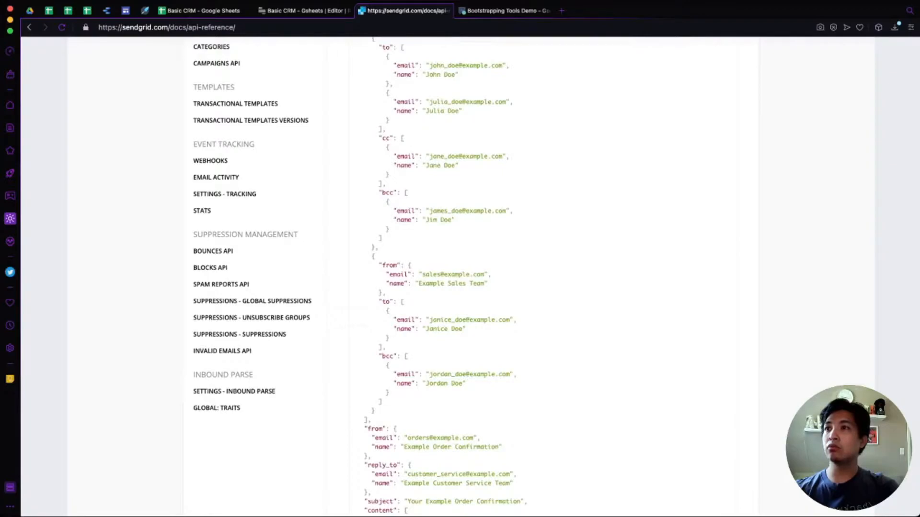
pyautogui.moveTo(372, 421); pyautogui.dragTo(440, 341)
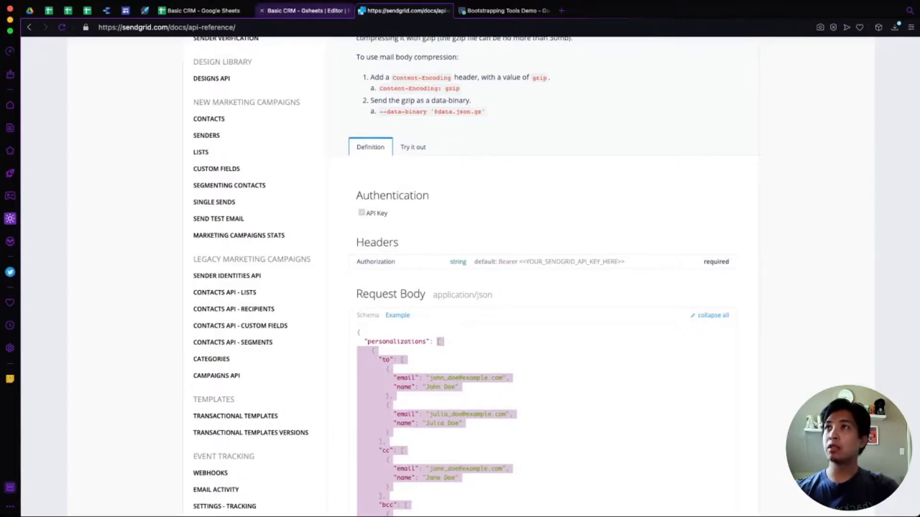
pyautogui.click(305, 11)
# Paste the example personalizations and trim it to one recipient, dropping cc, bcc and extra entries.
pyautogui.click(527, 422)
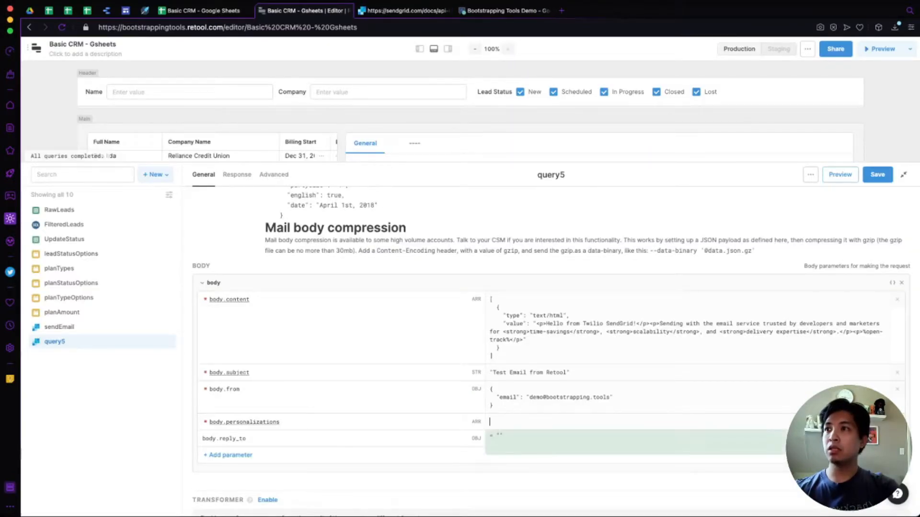
pyautogui.press('super+v')
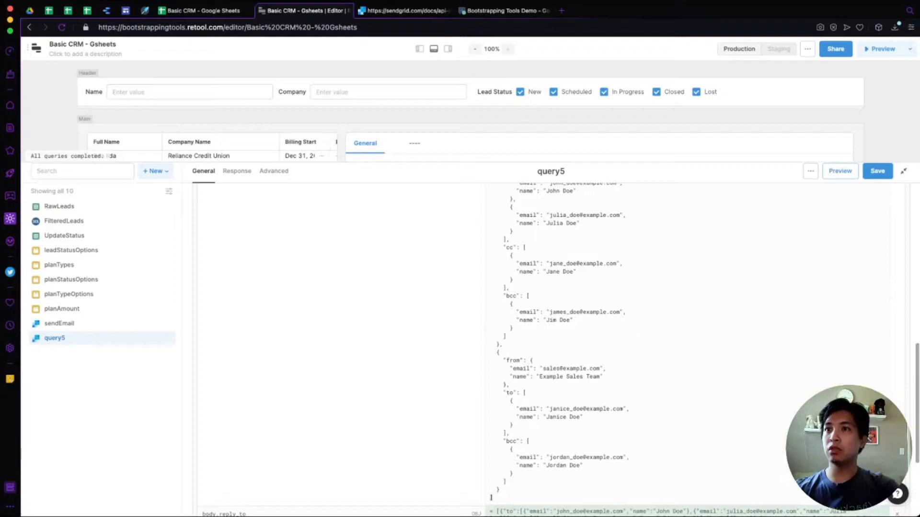
pyautogui.scroll(3, 551, 350)
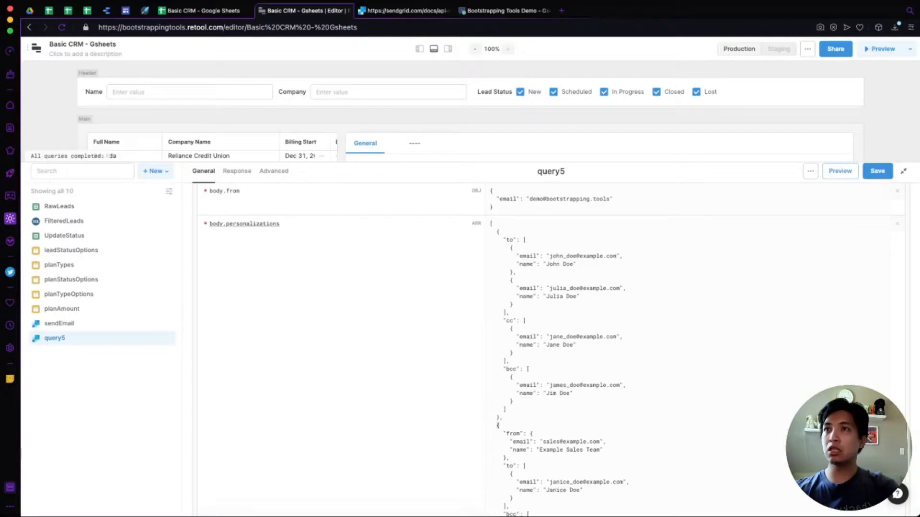
pyautogui.keyDown('shift'); pyautogui.click(503, 321); pyautogui.keyUp('shift')
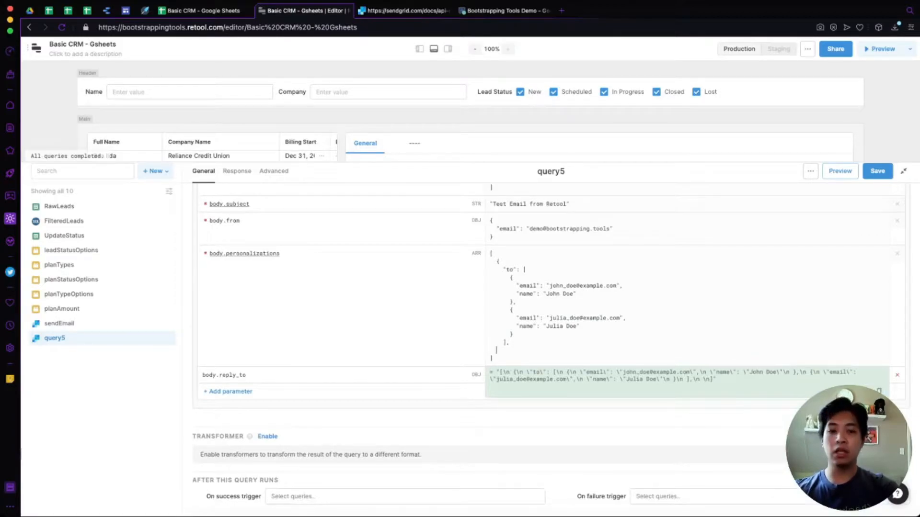
pyautogui.write('}')
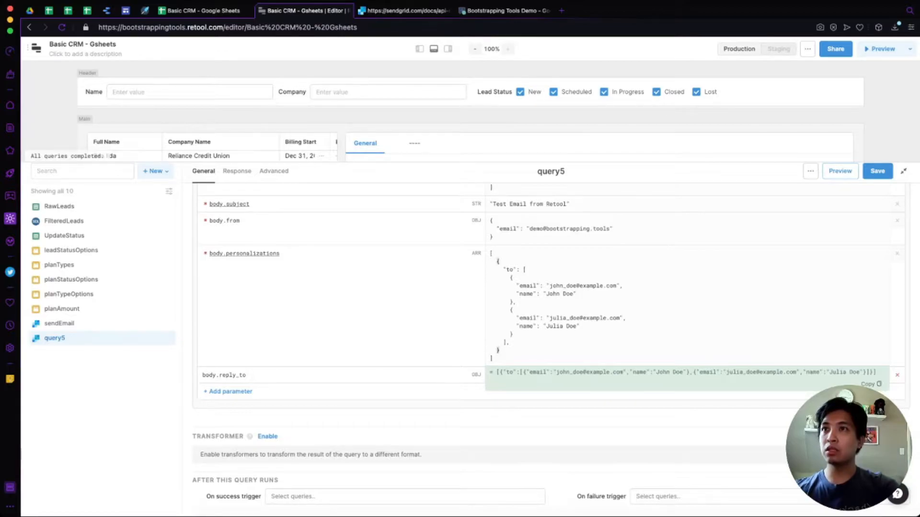
pyautogui.click(510, 310)
pyautogui.moveTo(510, 310); pyautogui.dragTo(513, 334)
pyautogui.press('BackSpace')
pyautogui.press('BackSpace')
pyautogui.press('BackSpace')
pyautogui.press('BackSpace')
pyautogui.press('BackSpace')
pyautogui.press('BackSpace')
pyautogui.press('BackSpace')
pyautogui.press('BackSpace')
pyautogui.press('BackSpace')
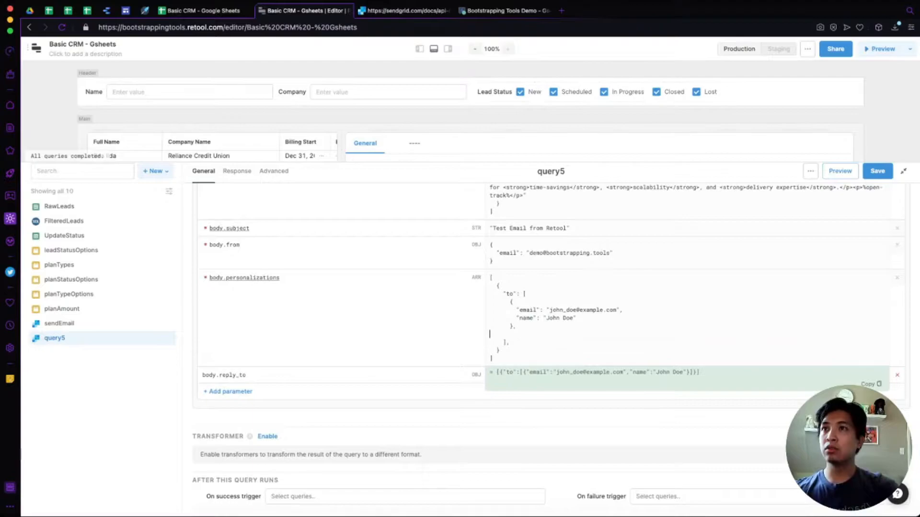
# Replace the recipient email with the body.from demo sender address and name it Demo.
pyautogui.click(550, 319)
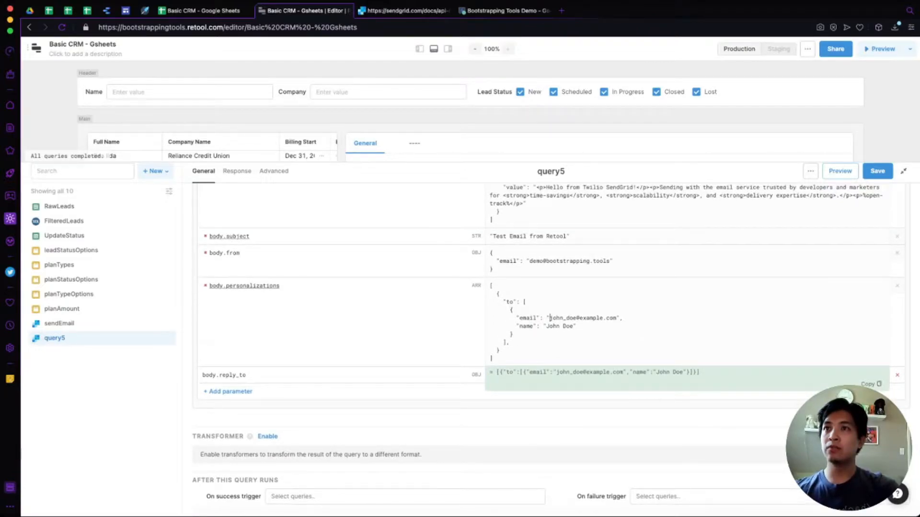
pyautogui.moveTo(550, 318); pyautogui.dragTo(617, 318)
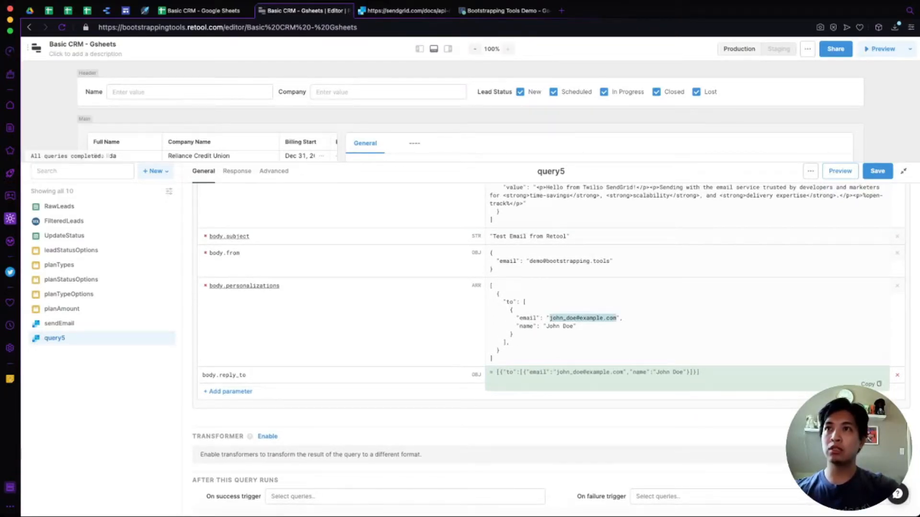
pyautogui.click(530, 261)
pyautogui.moveTo(530, 261); pyautogui.dragTo(610, 261)
pyautogui.press('super+c')
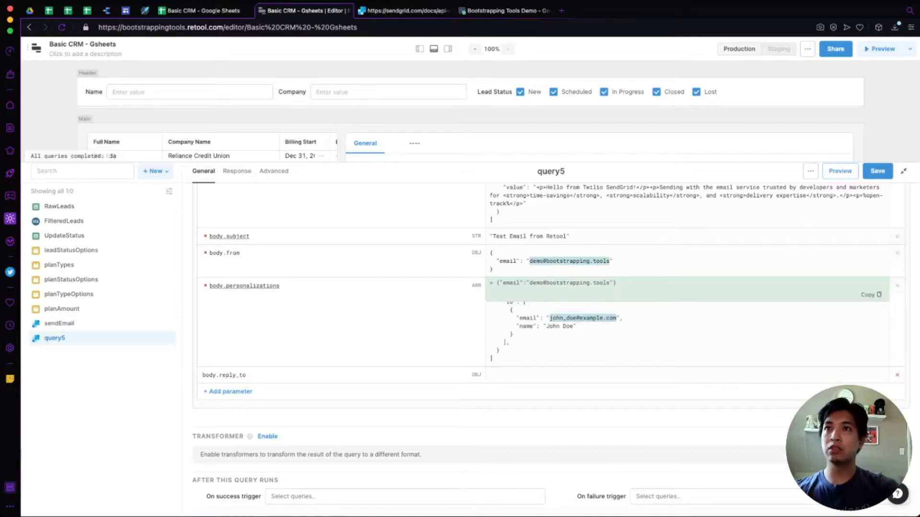
pyautogui.click(617, 318)
pyautogui.moveTo(617, 319); pyautogui.dragTo(547, 326)
pyautogui.press('super+v')
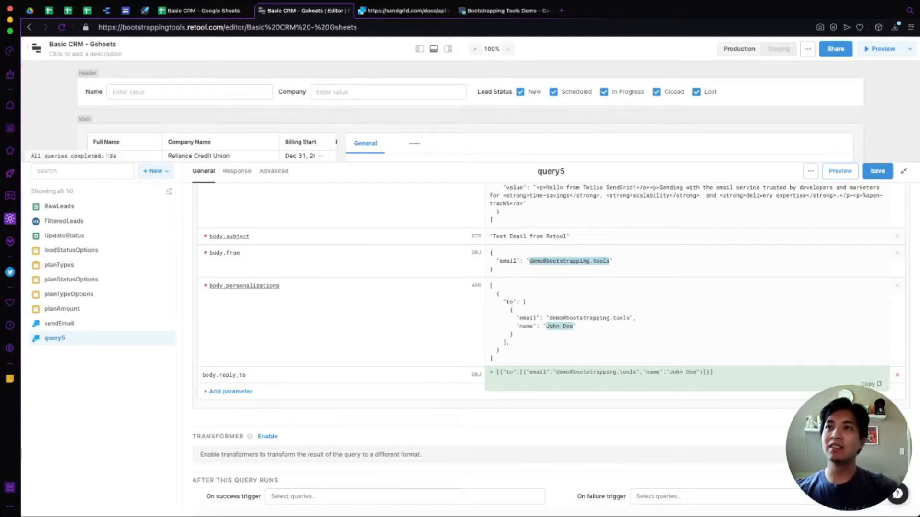
pyautogui.write('Demo')
pyautogui.press('Up')
pyautogui.press('Up')
pyautogui.press('Up')
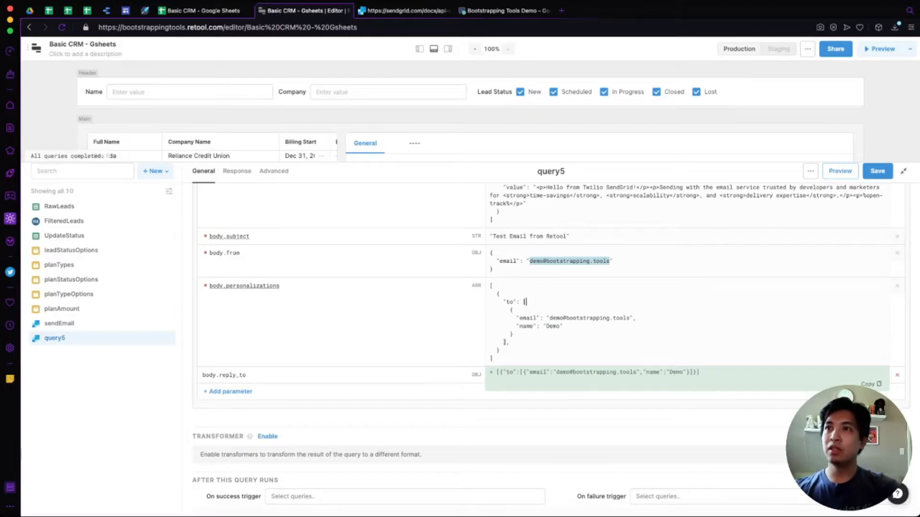
pyautogui.click(364, 330)
pyautogui.scroll(1, 555, 348)
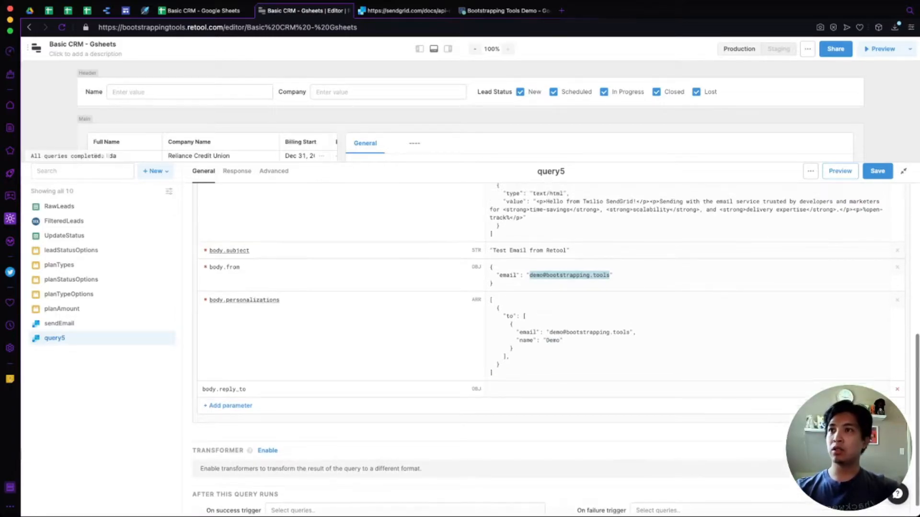
# Copy the example reply_to object from the SendGrid Mail Send request body.
pyautogui.click(527, 389)
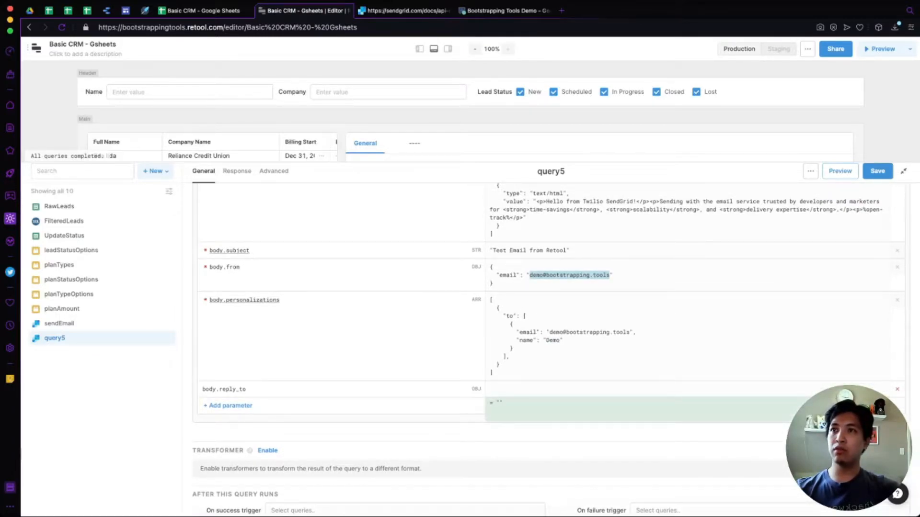
pyautogui.click(405, 11)
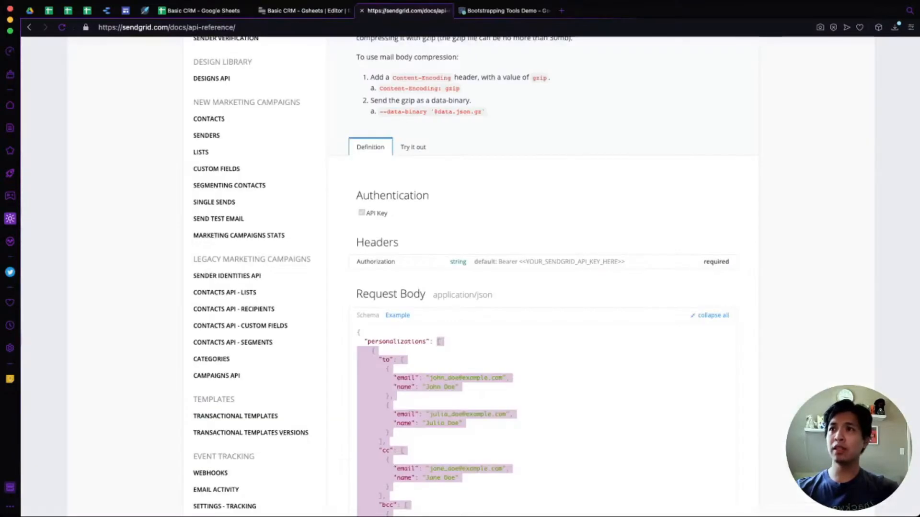
pyautogui.scroll(-7, 460, 276)
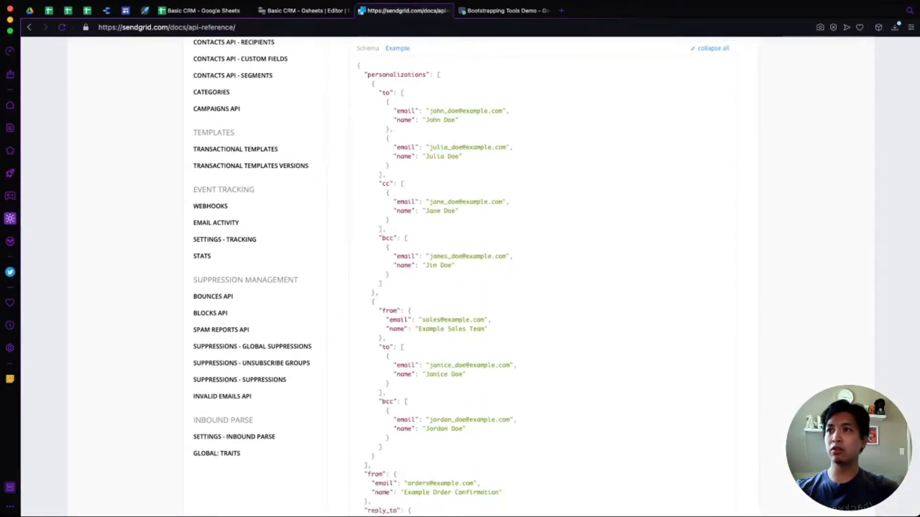
pyautogui.scroll(-2, 460, 276)
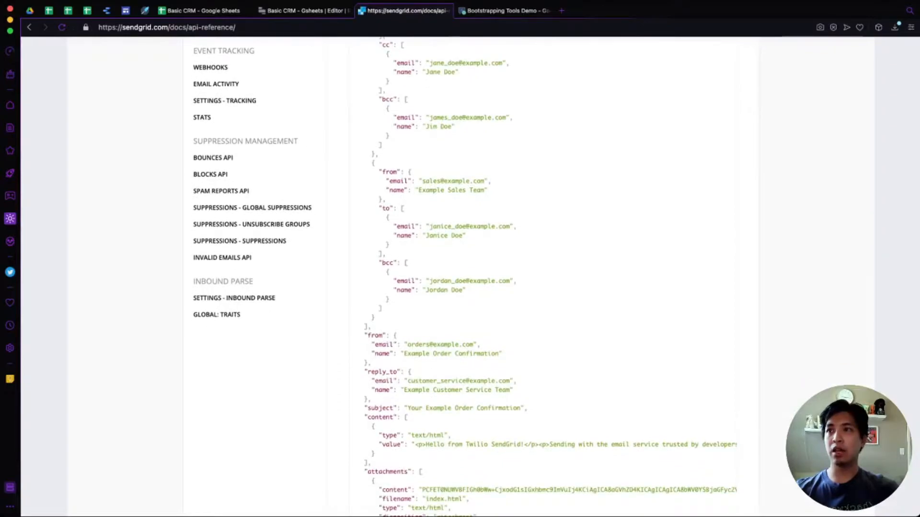
pyautogui.moveTo(408, 372); pyautogui.dragTo(368, 400)
pyautogui.press('super+c')
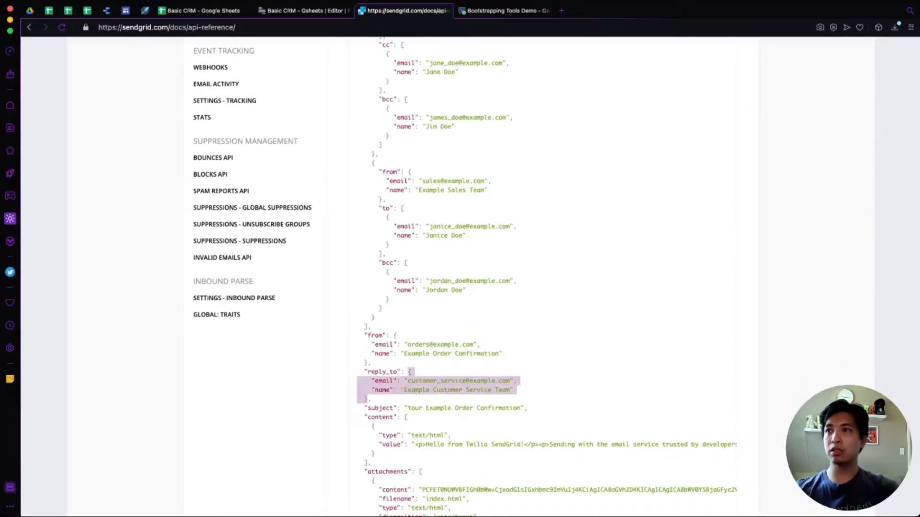
# Paste the reply_to object into body.reply_to with the demo address and name 'Demo ReplyTo'.
pyautogui.click(305, 10)
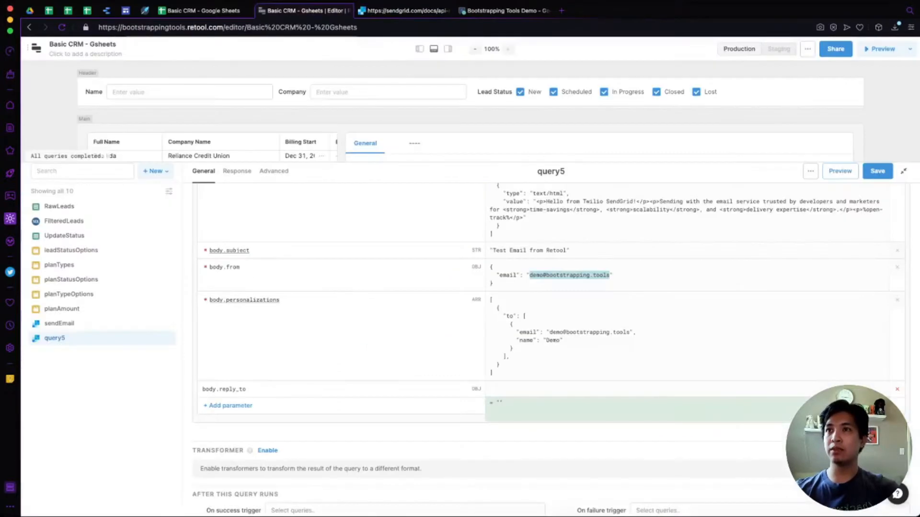
pyautogui.press('super+v')
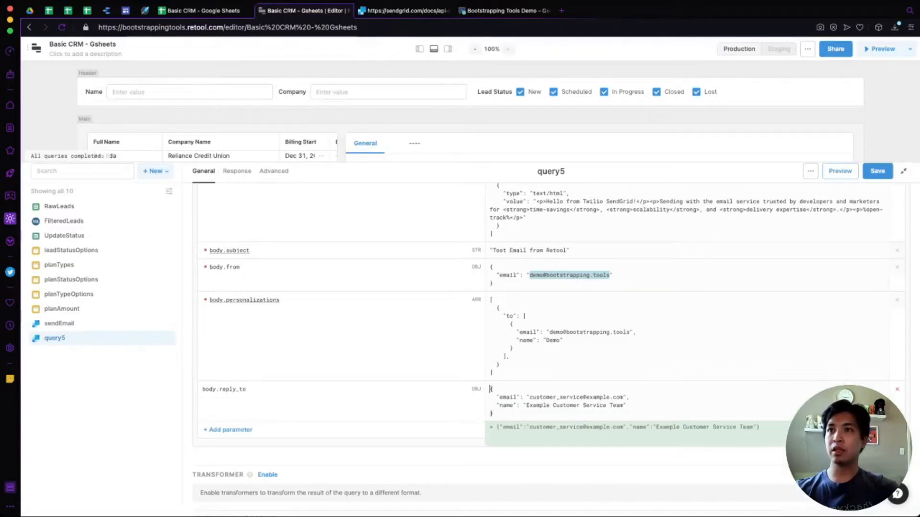
pyautogui.moveTo(623, 398); pyautogui.dragTo(530, 397)
pyautogui.press('BackSpace')
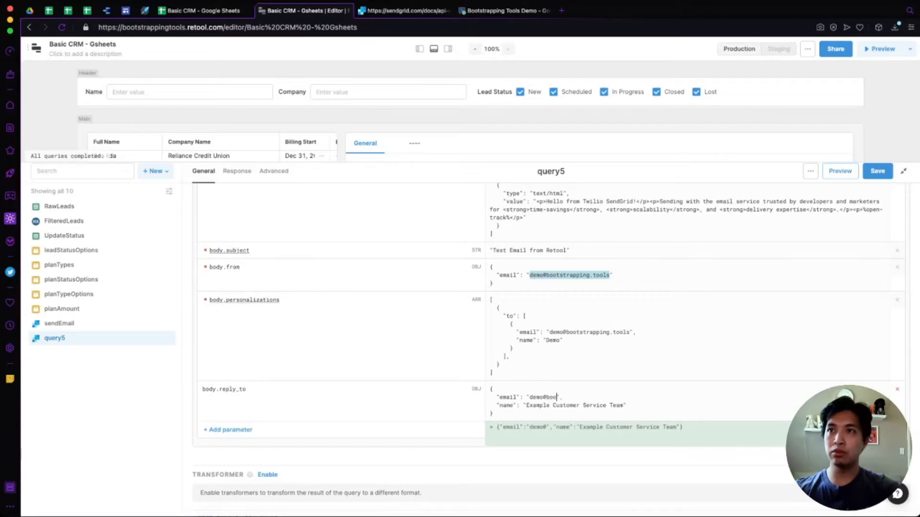
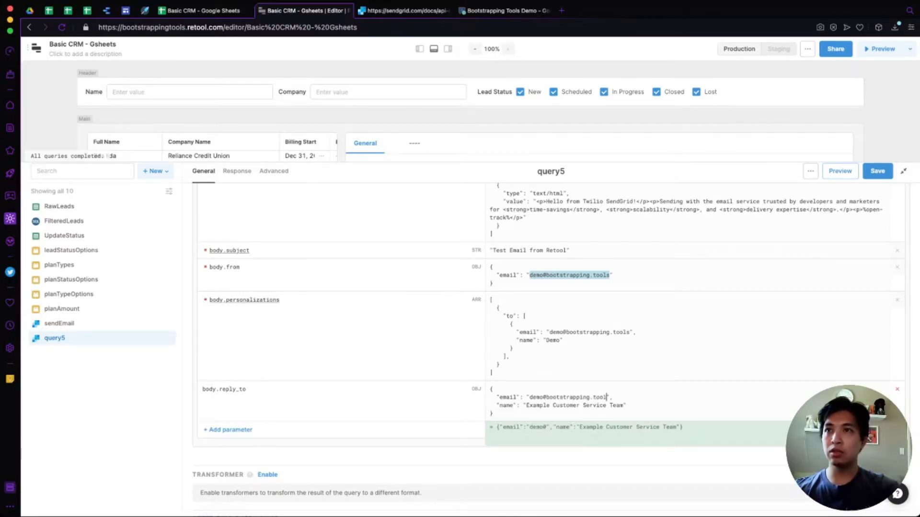
pyautogui.press('Down')
pyautogui.hotkey('alt', 'Right')
pyautogui.hotkey('alt', 'shift', 'Left')
pyautogui.hotkey('alt', 'shift', 'Left')
pyautogui.hotkey('alt', 'shift', 'Left')
pyautogui.hotkey('alt', 'shift', 'Left')
pyautogui.write('Demo Rep')
pyautogui.write('lyT')
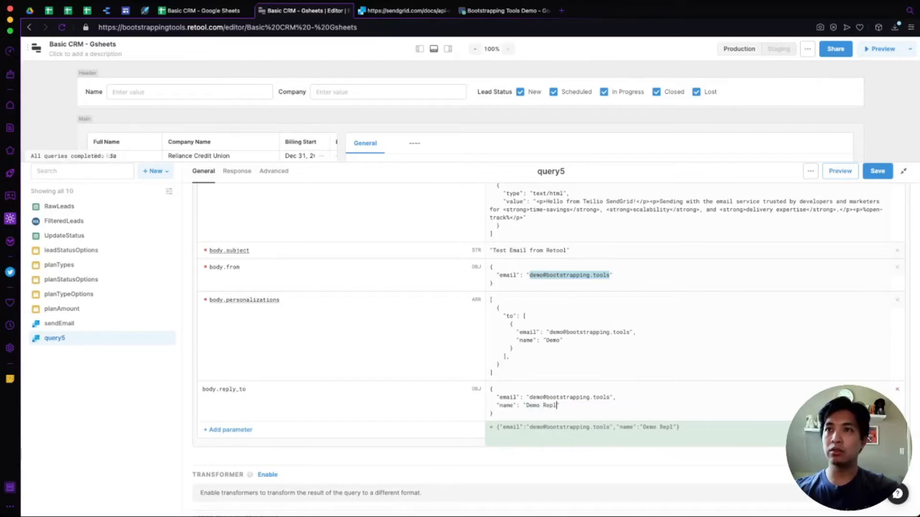
pyautogui.write('o')
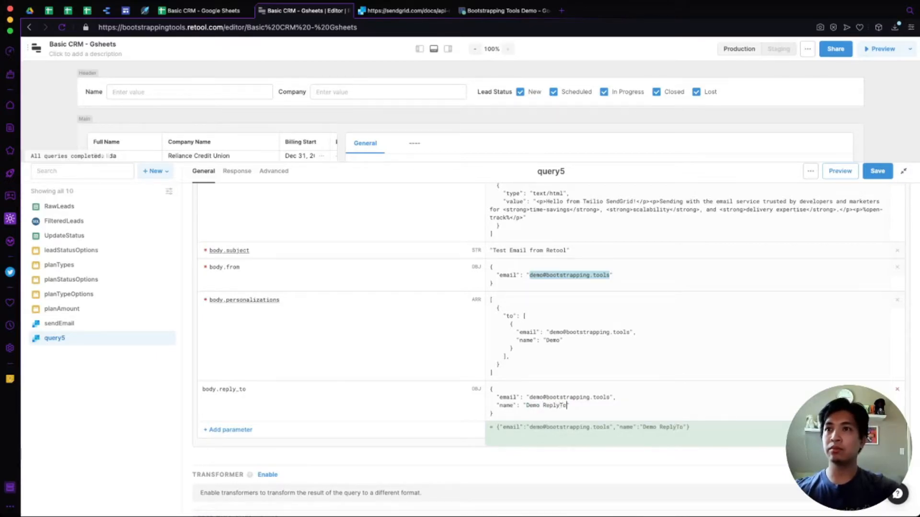
pyautogui.click(510, 357)
pyautogui.scroll(-2, 511, 356)
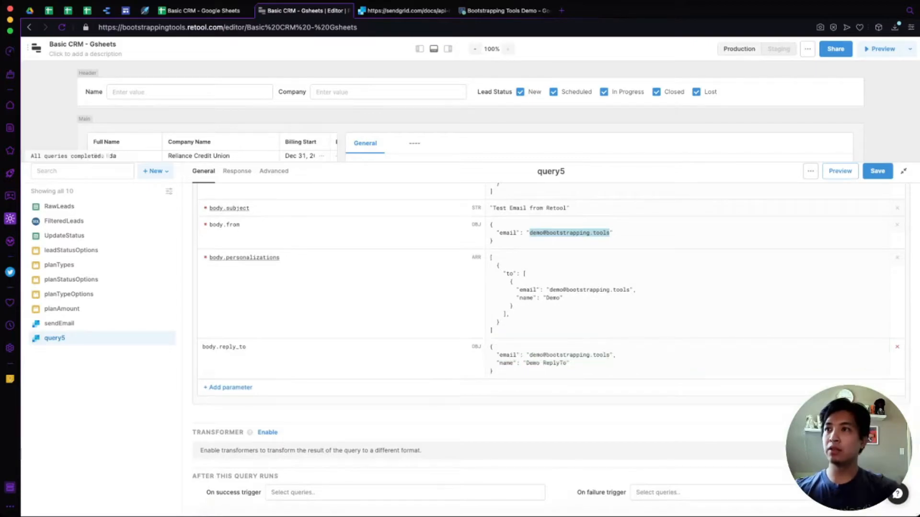
# Preview query5 to send the test email, then check the Bootstrapping Tools Demo Google Groups inbox.
pyautogui.scroll(4, 551, 345)
pyautogui.scroll(3, 551, 345)
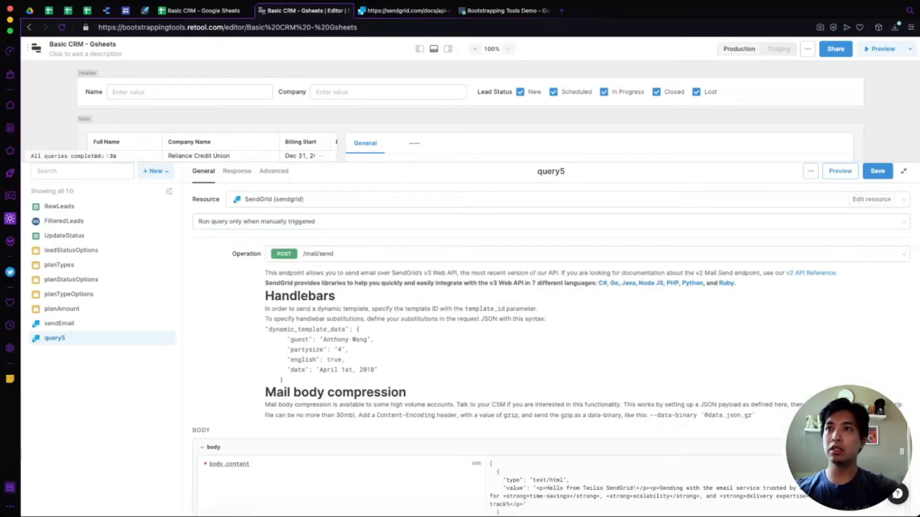
pyautogui.scroll(-6, 551, 345)
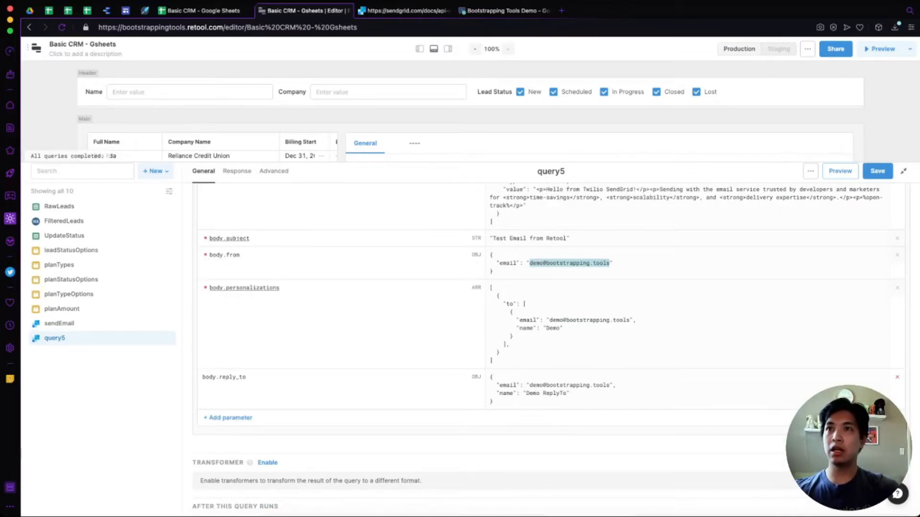
pyautogui.scroll(-1, 551, 344)
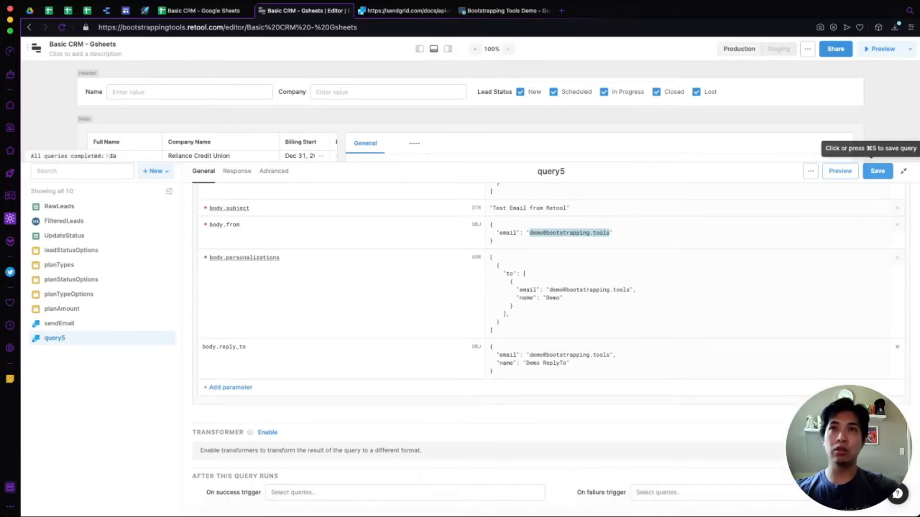
pyautogui.click(840, 171)
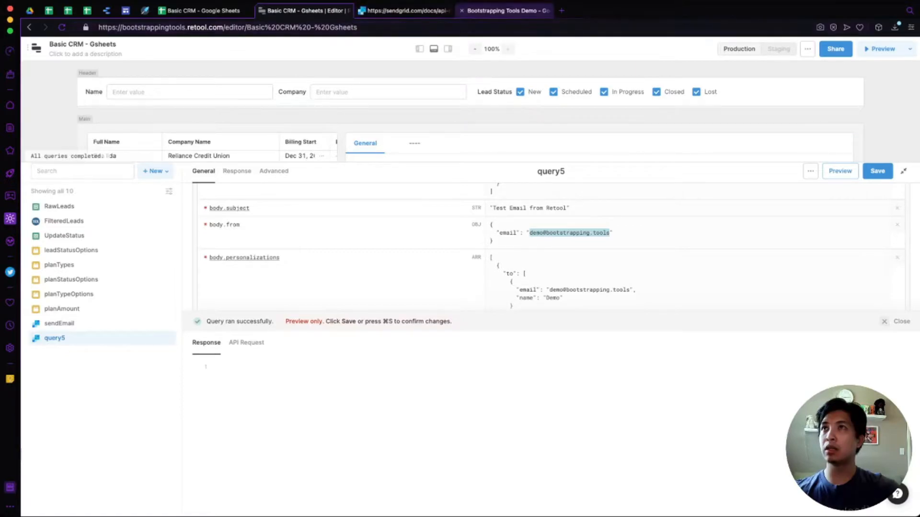
pyautogui.click(503, 10)
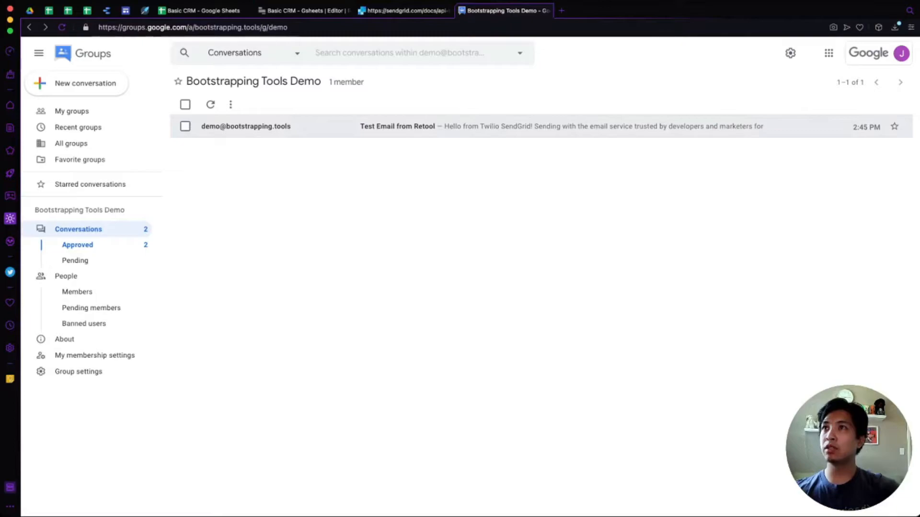
# Review the received 'Test Email from Retool' message body, then return to Retool.
pyautogui.click(412, 126)
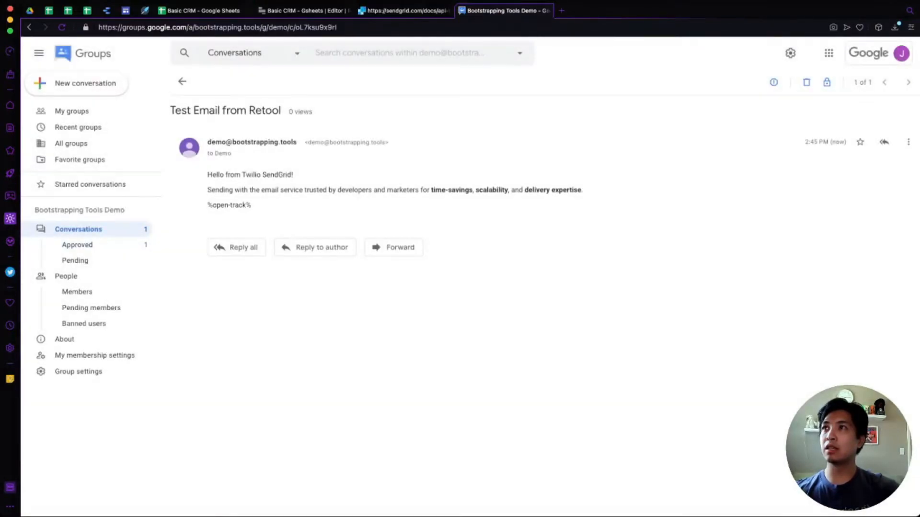
pyautogui.moveTo(257, 175); pyautogui.dragTo(251, 206)
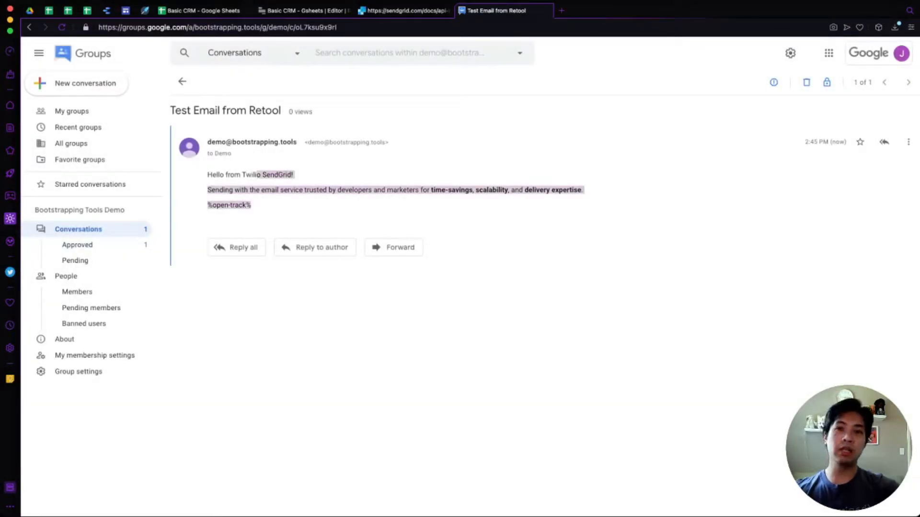
pyautogui.click(335, 209)
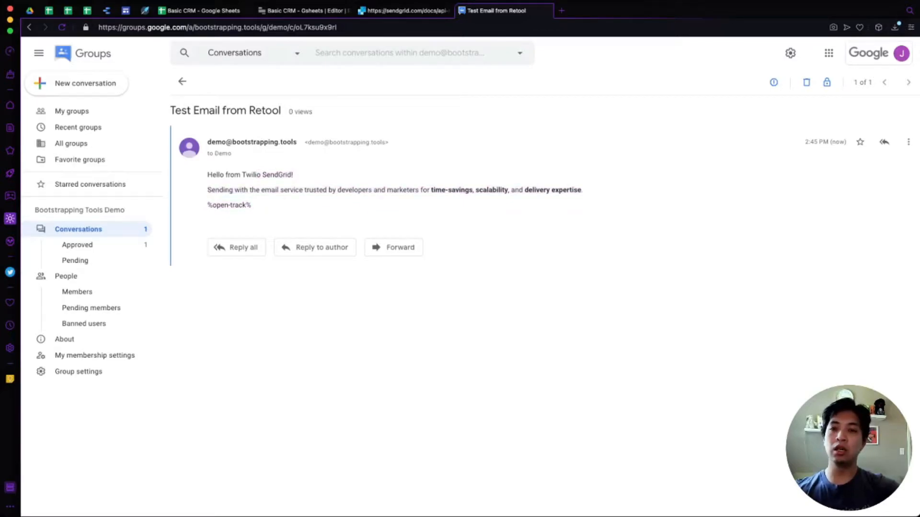
pyautogui.click(182, 81)
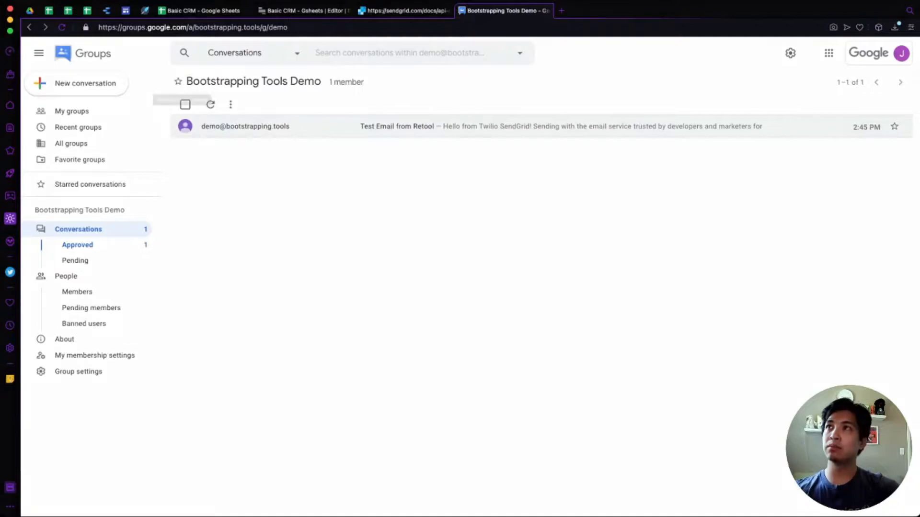
pyautogui.click(302, 10)
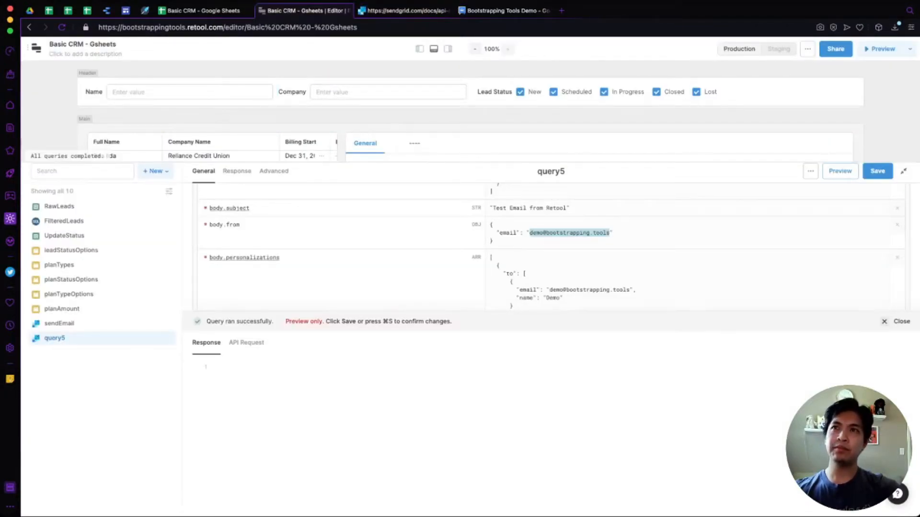
# Close the Response panel and collapse the query editor to reveal the Basic CRM canvas.
pyautogui.click(901, 321)
pyautogui.scroll(1, 901, 321)
pyautogui.scroll(3, 555, 347)
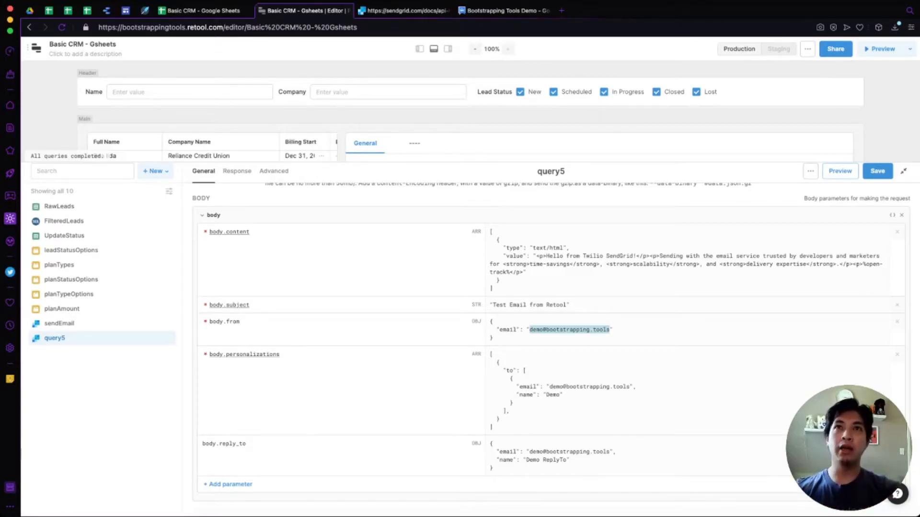
pyautogui.click(903, 171)
pyautogui.scroll(-3, 489, 289)
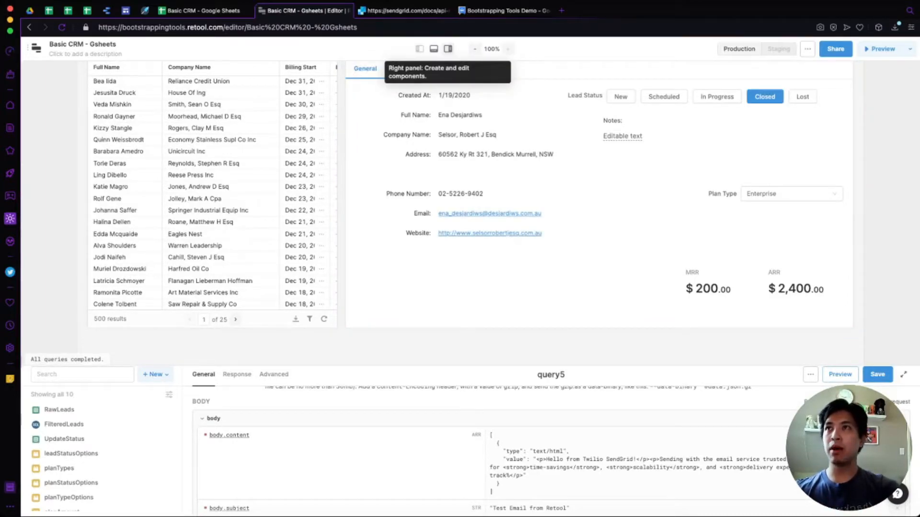
# Add a Rich Text Editor to the lead details form and widen it.
pyautogui.click(448, 48)
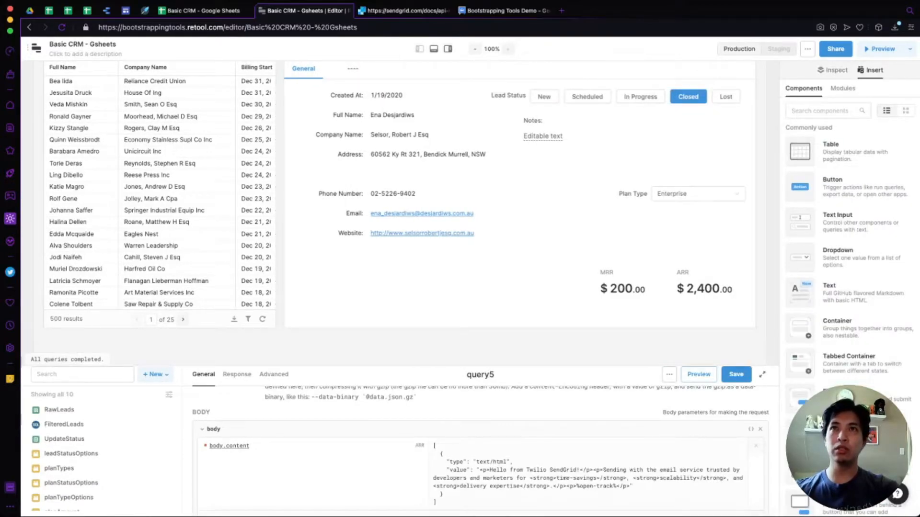
pyautogui.write('rich')
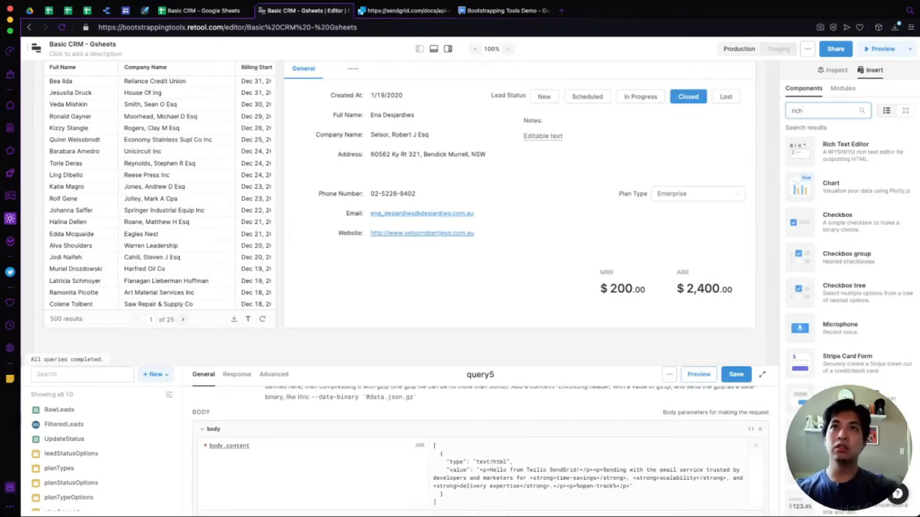
pyautogui.moveTo(844, 149); pyautogui.dragTo(367, 283)
pyautogui.scroll(-1, 367, 282)
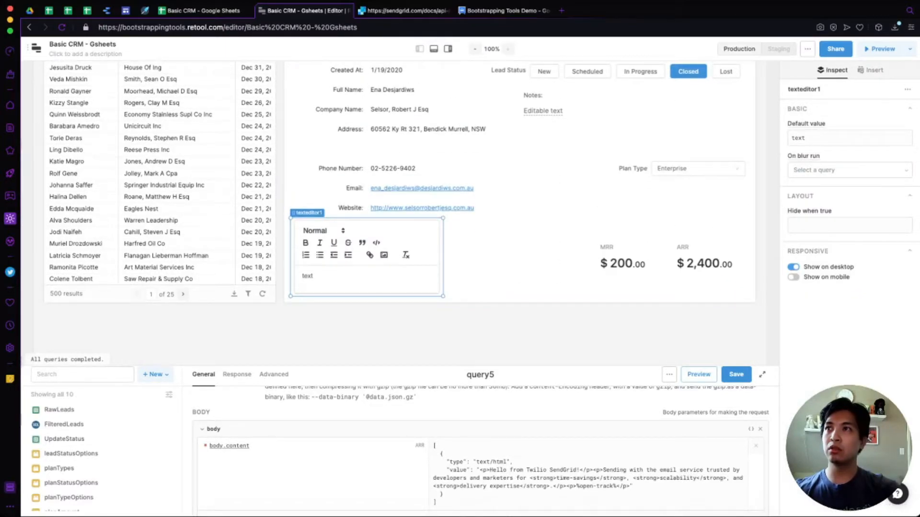
pyautogui.moveTo(443, 257); pyautogui.dragTo(596, 257)
# Move Plan Type and the MRR and ARR figures up beside the address, then stretch the editor full width.
pyautogui.scroll(1, 603, 254)
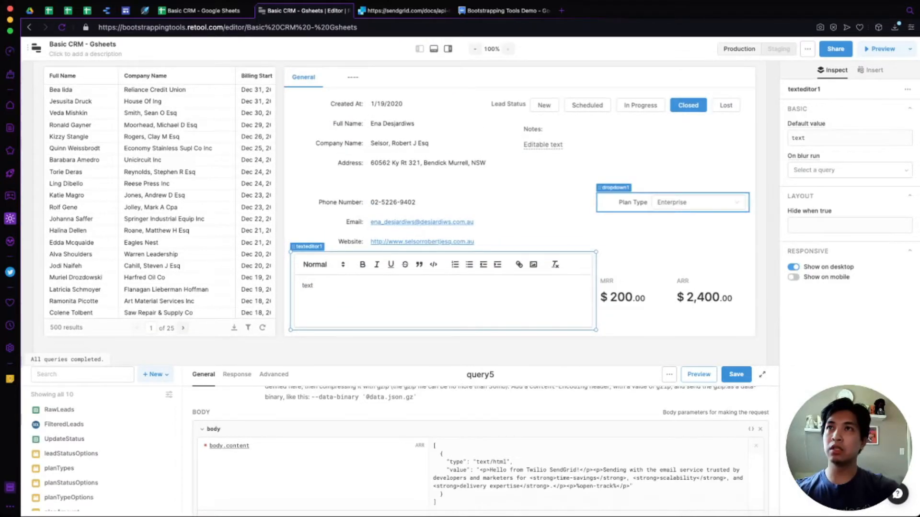
pyautogui.moveTo(632, 202); pyautogui.dragTo(632, 163)
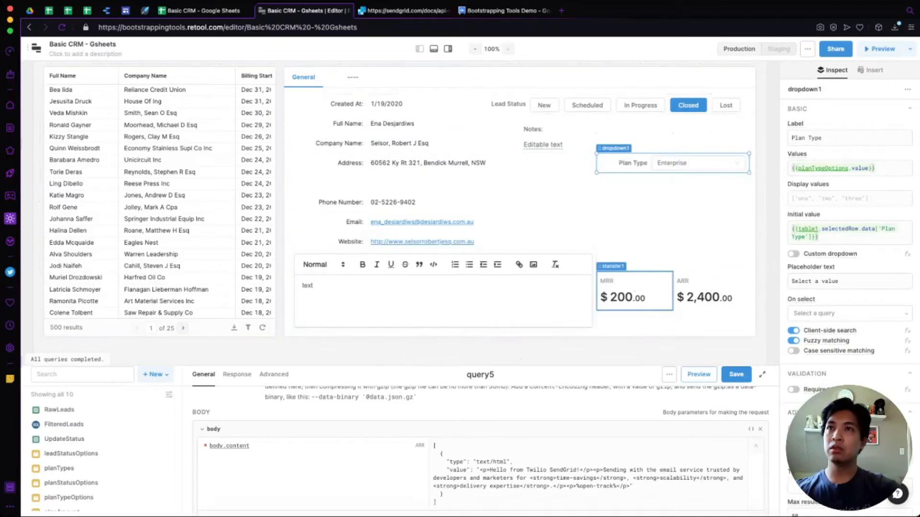
pyautogui.moveTo(635, 290); pyautogui.dragTo(634, 192)
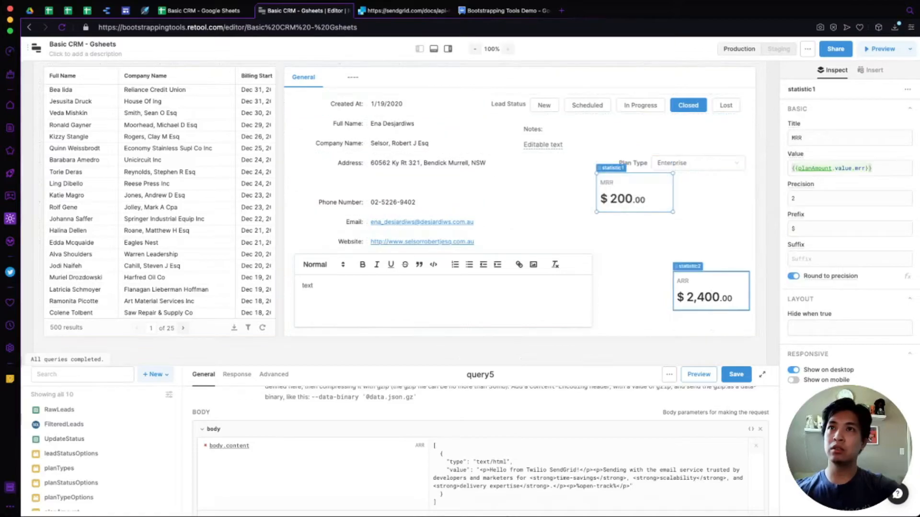
pyautogui.moveTo(711, 290); pyautogui.dragTo(711, 192)
pyautogui.click(479, 303)
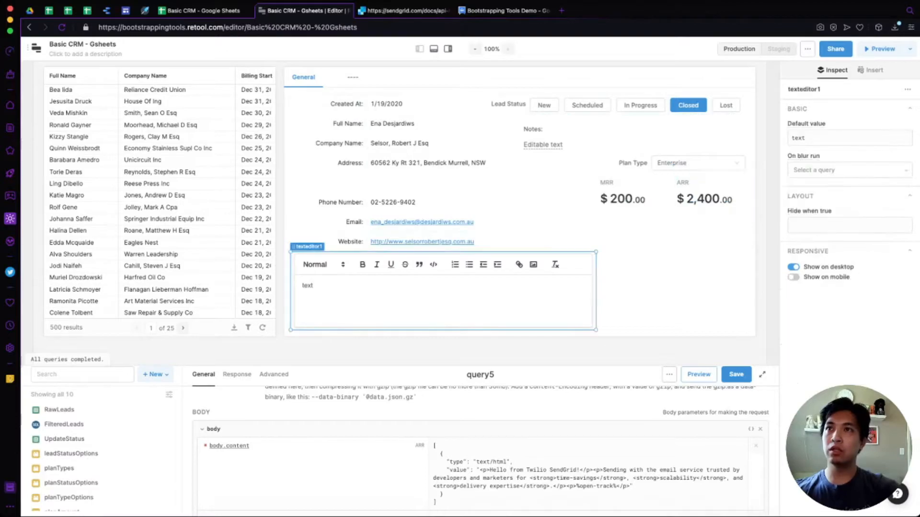
pyautogui.moveTo(595, 290); pyautogui.dragTo(749, 290)
# Insert a Button below the rich-text editor.
pyautogui.click(870, 70)
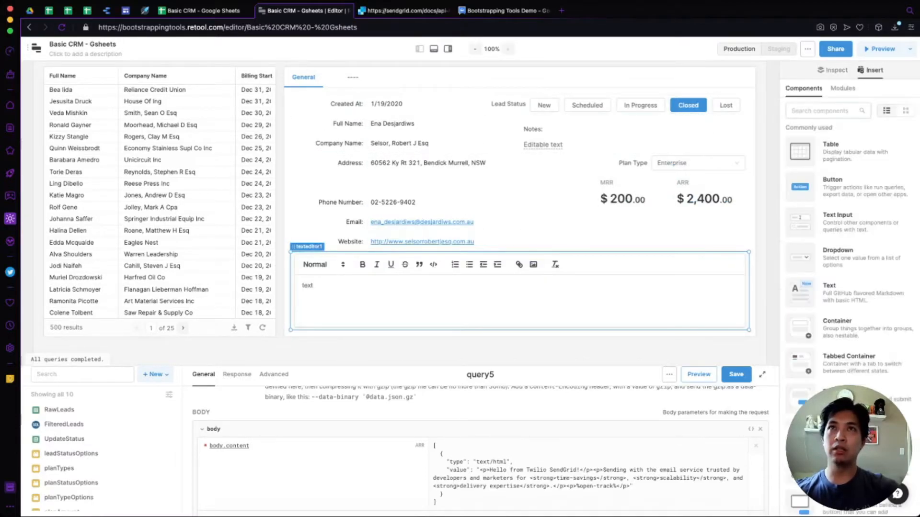
pyautogui.write('button')
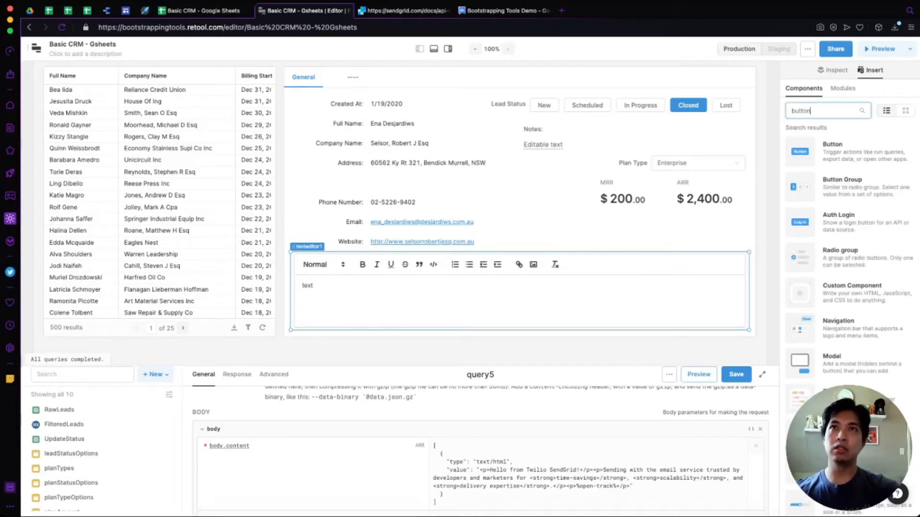
pyautogui.moveTo(799, 152); pyautogui.dragTo(674, 207)
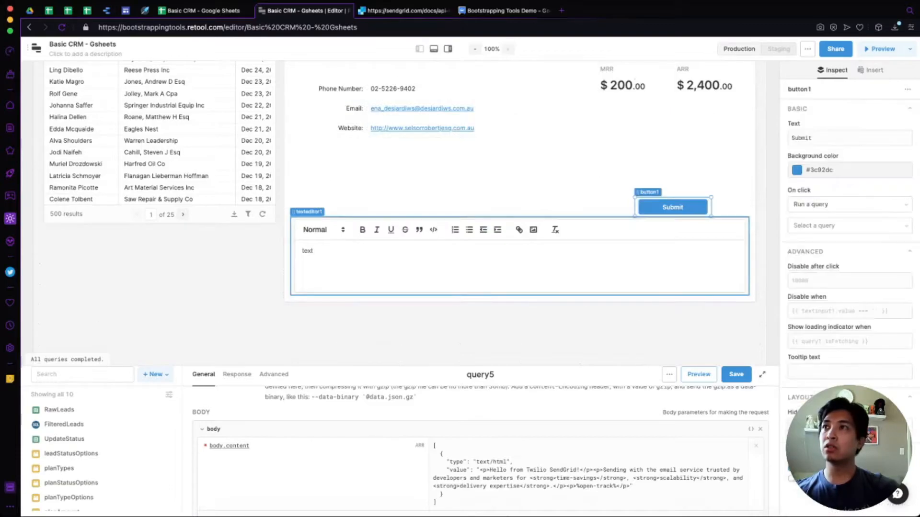
# Move the editor under Website, shift the Submit button right, and make the editor taller.
pyautogui.moveTo(508, 254); pyautogui.dragTo(508, 176)
pyautogui.moveTo(673, 227); pyautogui.dragTo(711, 227)
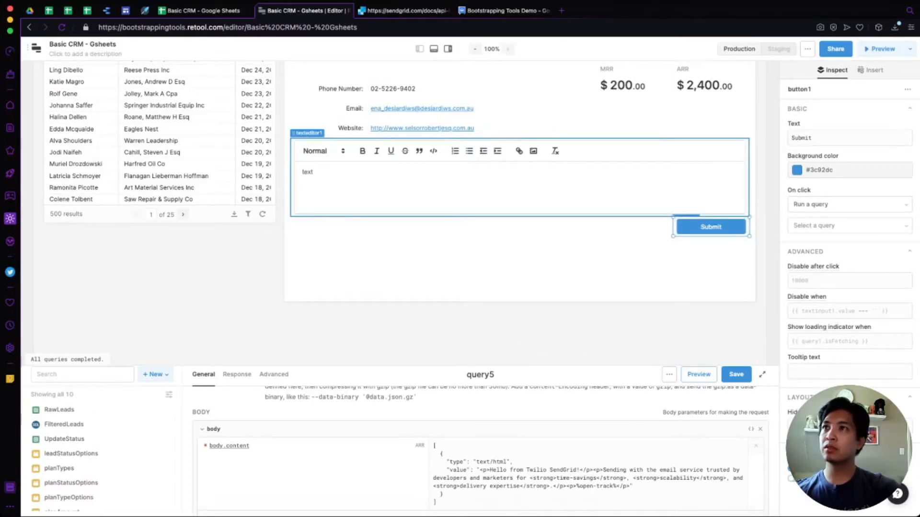
pyautogui.click(520, 188)
pyautogui.moveTo(749, 217); pyautogui.dragTo(749, 275)
pyautogui.scroll(3, 749, 276)
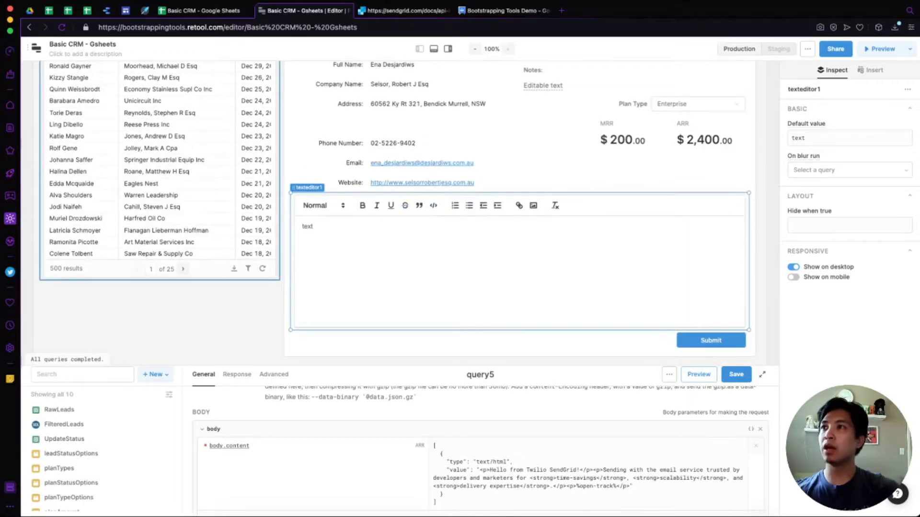
pyautogui.click(207, 269)
# Make the customer table taller and rename the rich-text editor to emailBody.
pyautogui.moveTo(279, 280); pyautogui.dragTo(279, 306)
pyautogui.scroll(4, 431, 243)
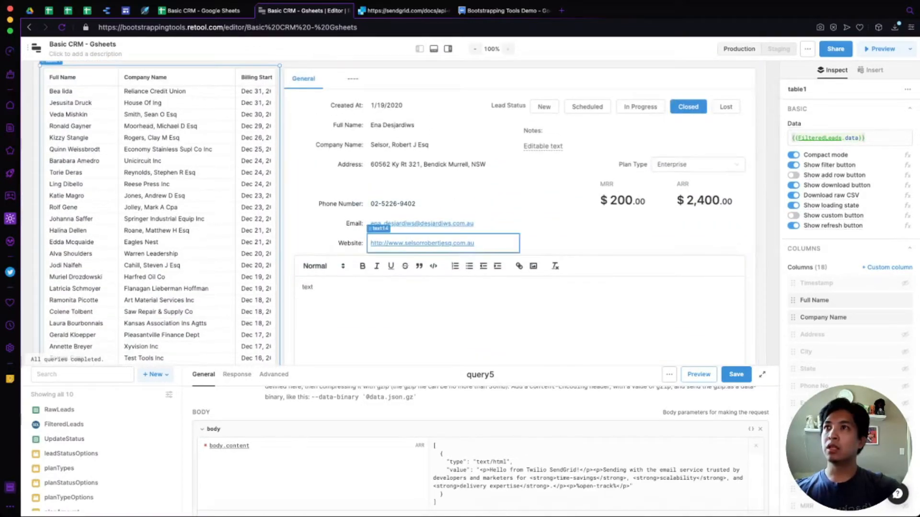
pyautogui.scroll(-2, 431, 230)
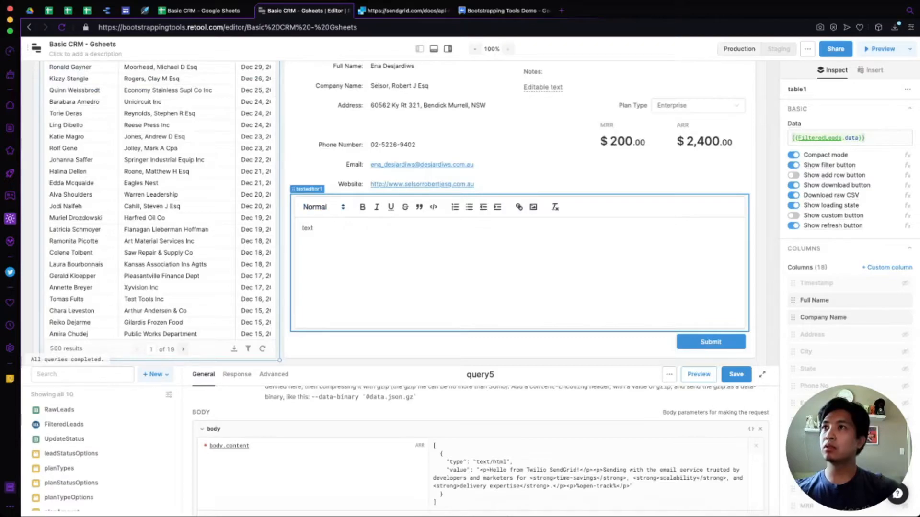
pyautogui.click(520, 268)
pyautogui.click(805, 90)
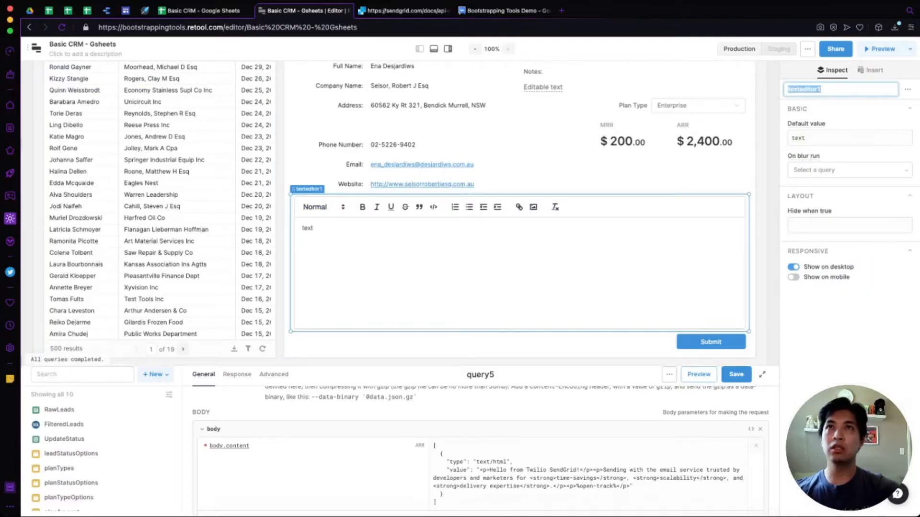
pyautogui.write('emailBody')
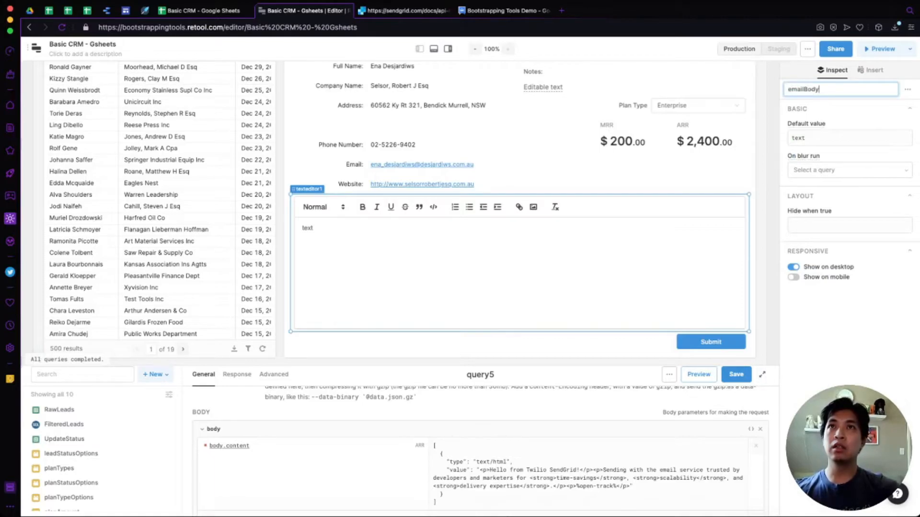
pyautogui.press('Return')
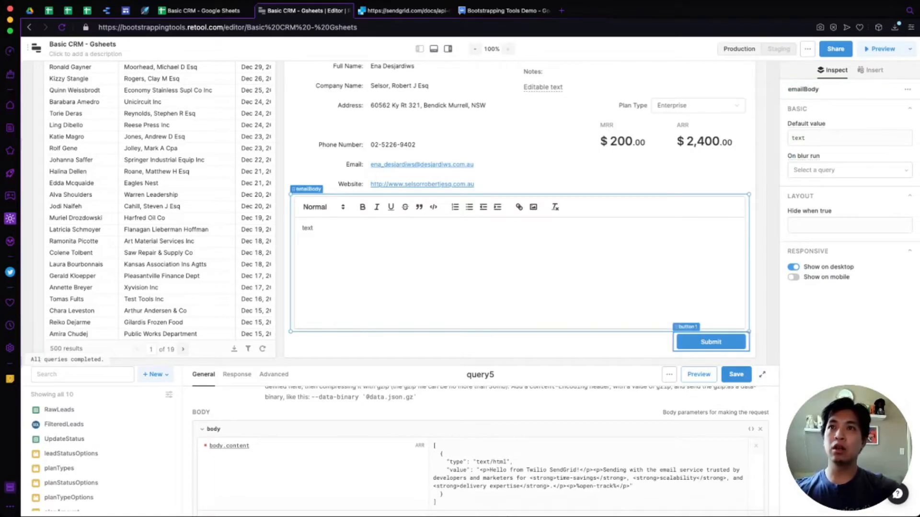
# Try renaming the Submit button to sendEmail, which fails because that name already exists.
pyautogui.click(711, 341)
pyautogui.click(805, 90)
pyautogui.write('sendEmail')
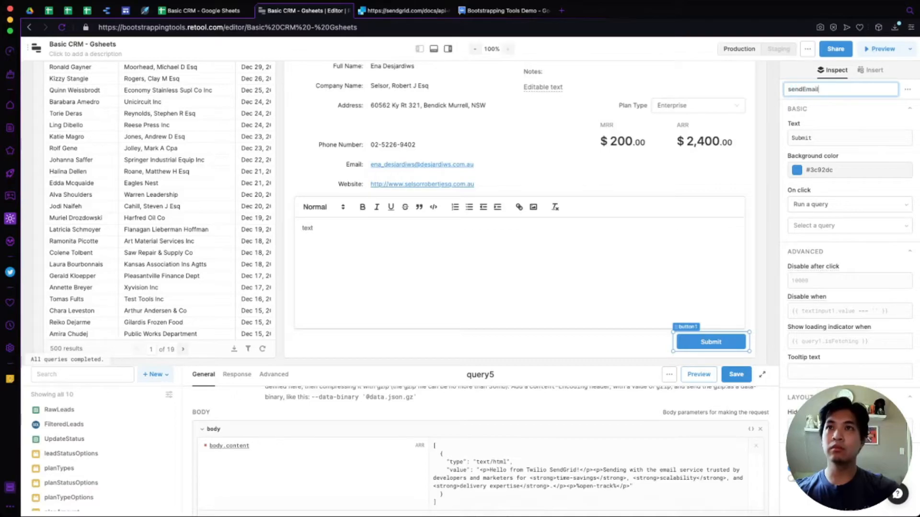
pyautogui.click(737, 374)
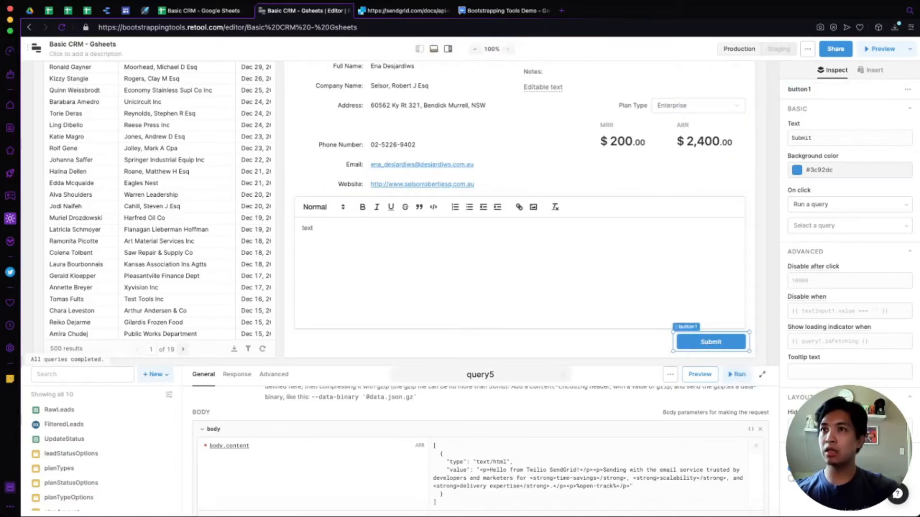
# Rename query5 to sendEmails and delete the old sendEmail query.
pyautogui.moveTo(481, 366); pyautogui.dragTo(481, 226)
pyautogui.click(481, 234)
pyautogui.write('sendEmail')
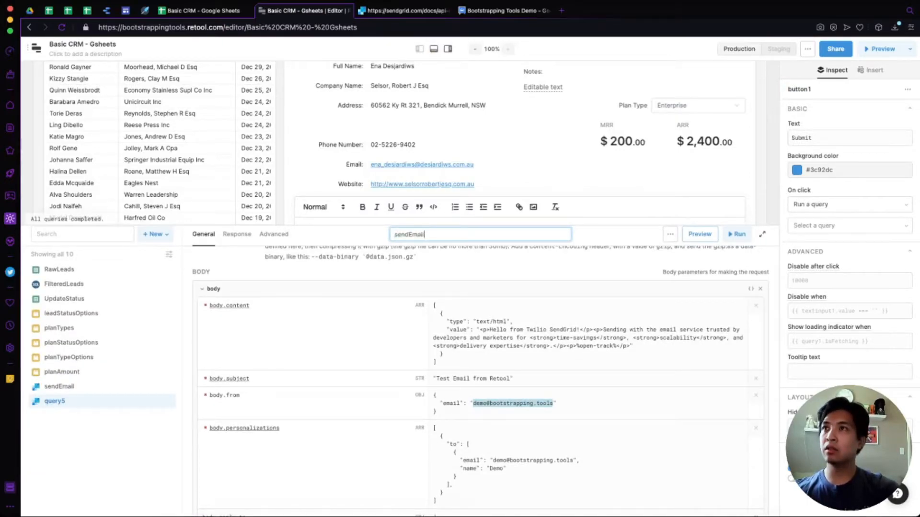
pyautogui.write('s')
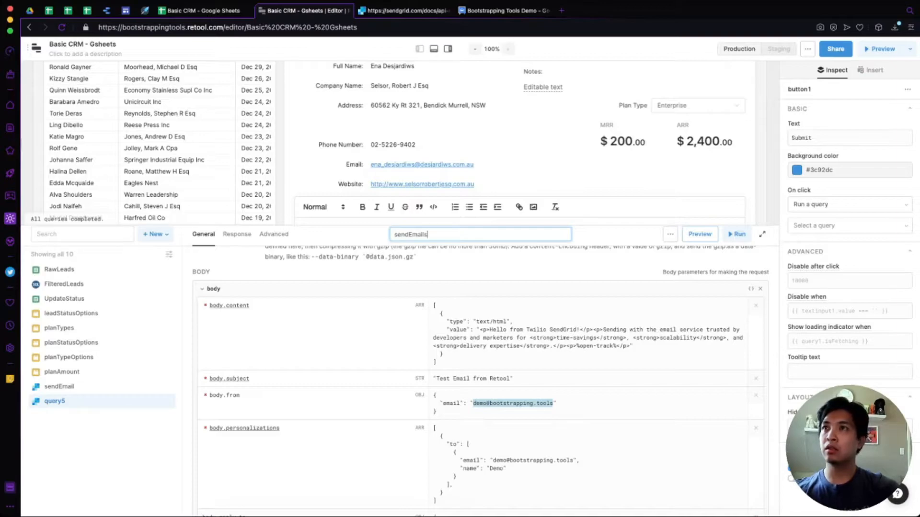
pyautogui.press('Return')
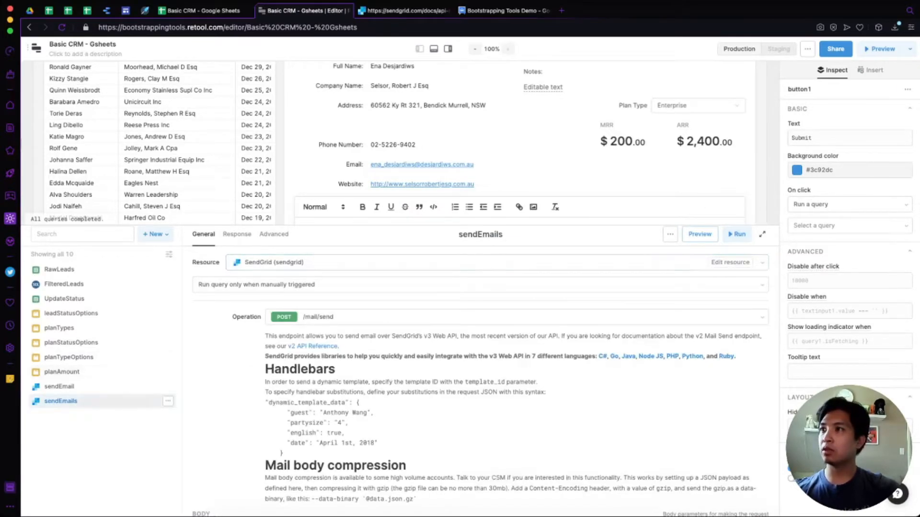
pyautogui.click(60, 387)
pyautogui.click(168, 386)
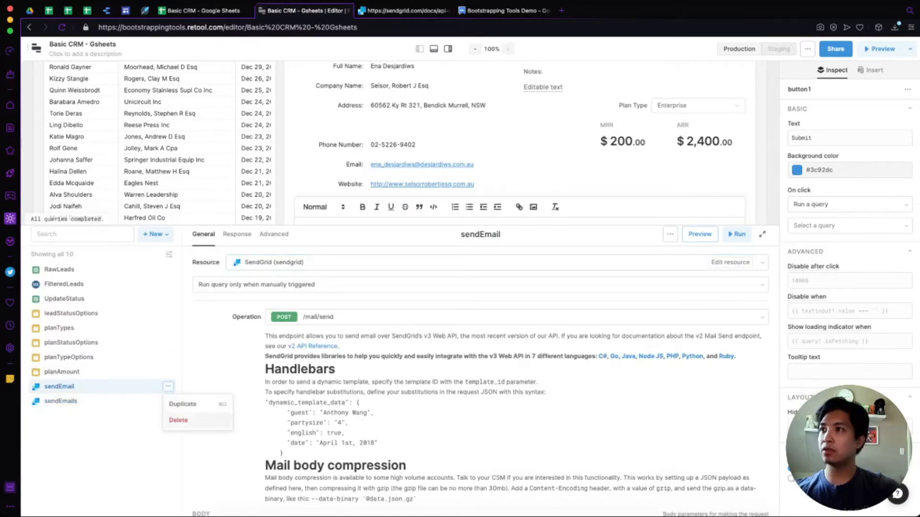
pyautogui.click(180, 420)
# Rename the sendEmails query to sendEmail and shrink the query area to show the form.
pyautogui.click(481, 234)
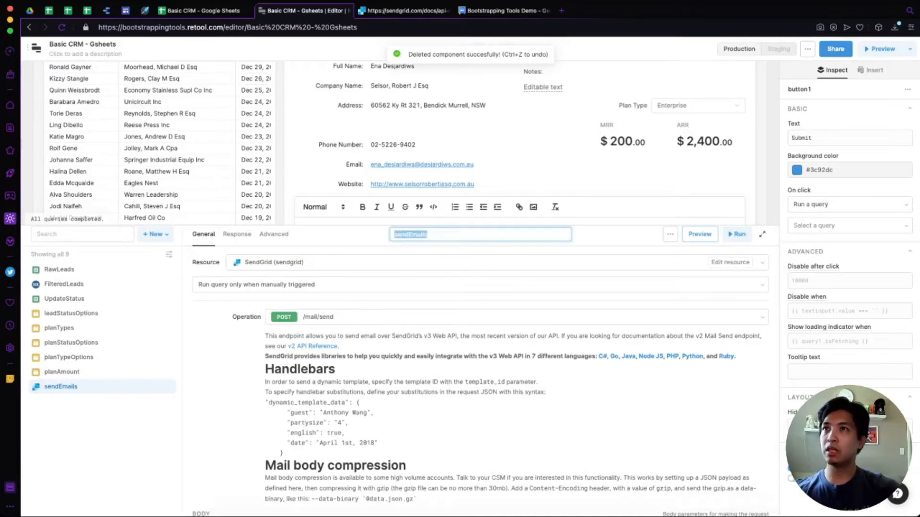
pyautogui.press('End')
pyautogui.press('BackSpace')
pyautogui.press('Return')
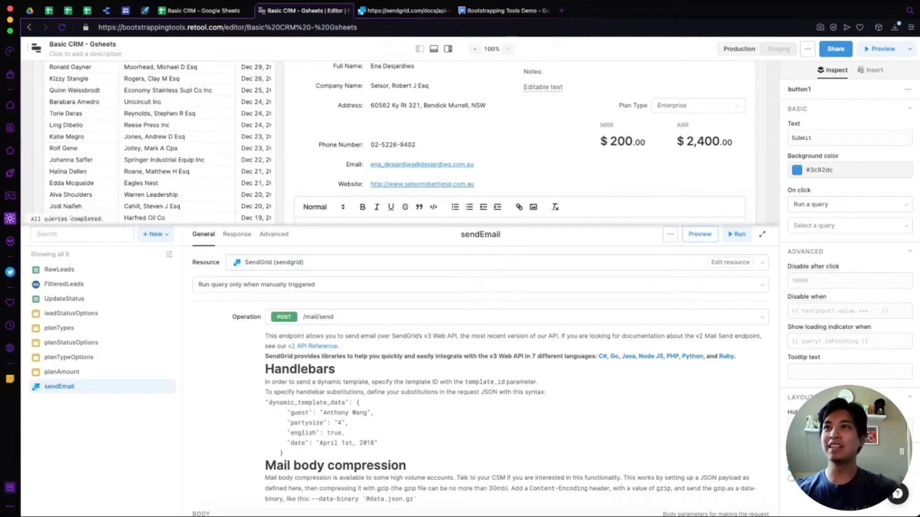
pyautogui.moveTo(481, 225); pyautogui.dragTo(480, 275)
# Rename the Submit button from button1 to sendEmailButton in the Inspector.
pyautogui.click(762, 244)
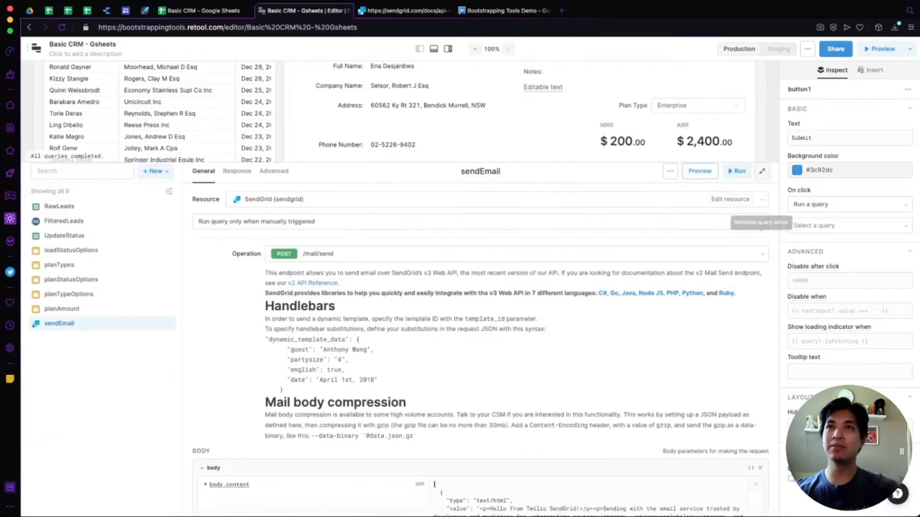
pyautogui.click(761, 171)
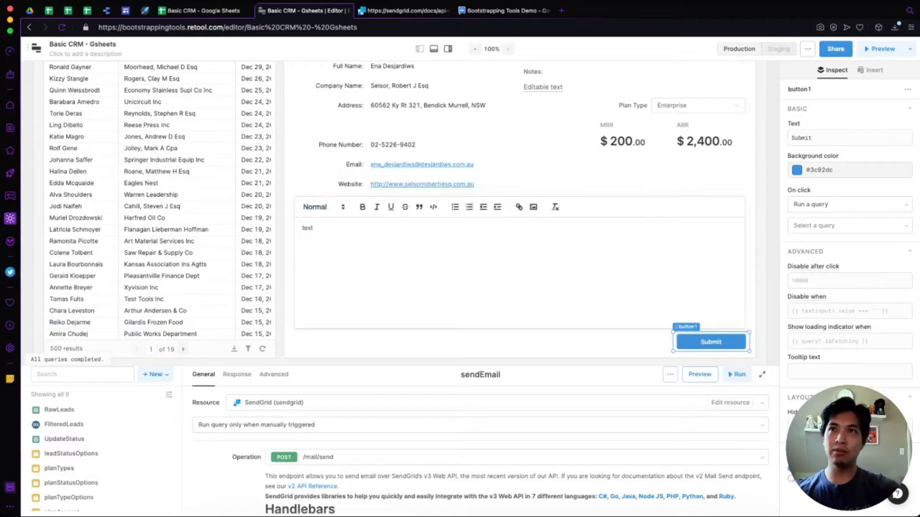
pyautogui.click(800, 90)
pyautogui.write('sendemail')
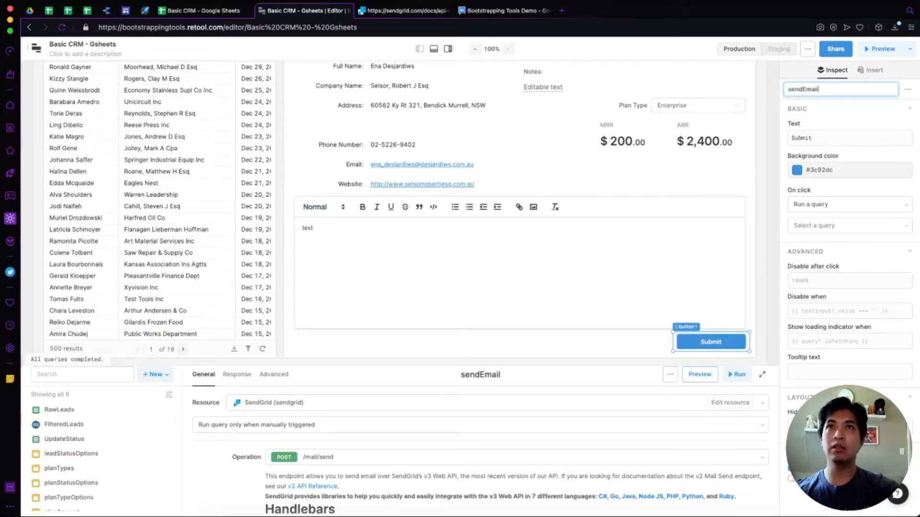
pyautogui.press('Return')
pyautogui.click(800, 90)
pyautogui.write('send')
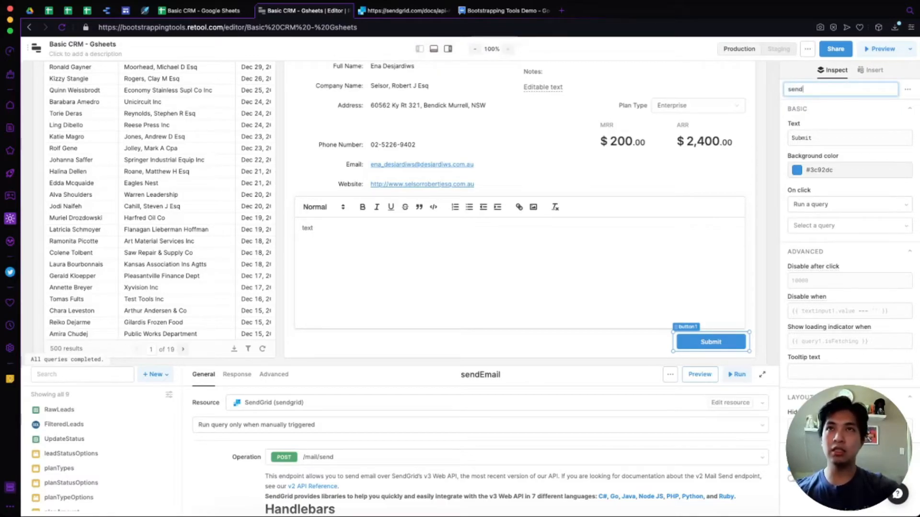
pyautogui.write('EmailButton')
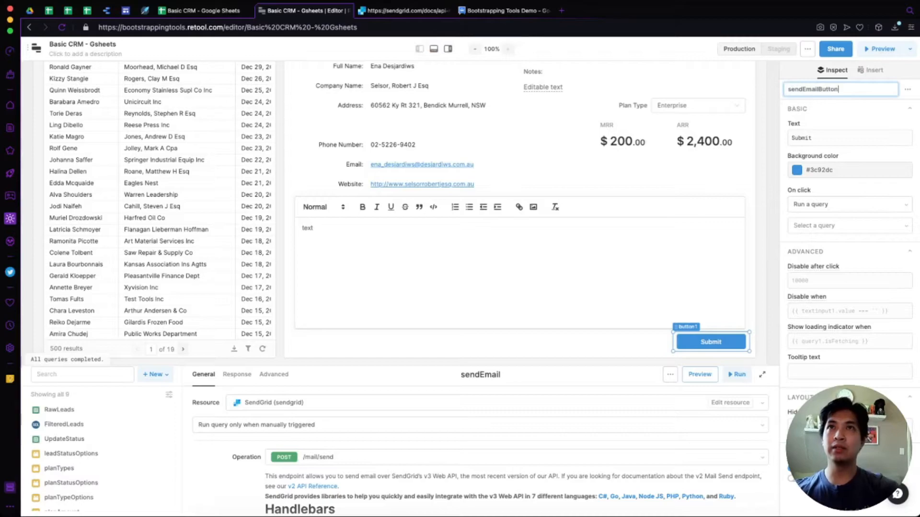
pyautogui.press('Return')
pyautogui.click(322, 230)
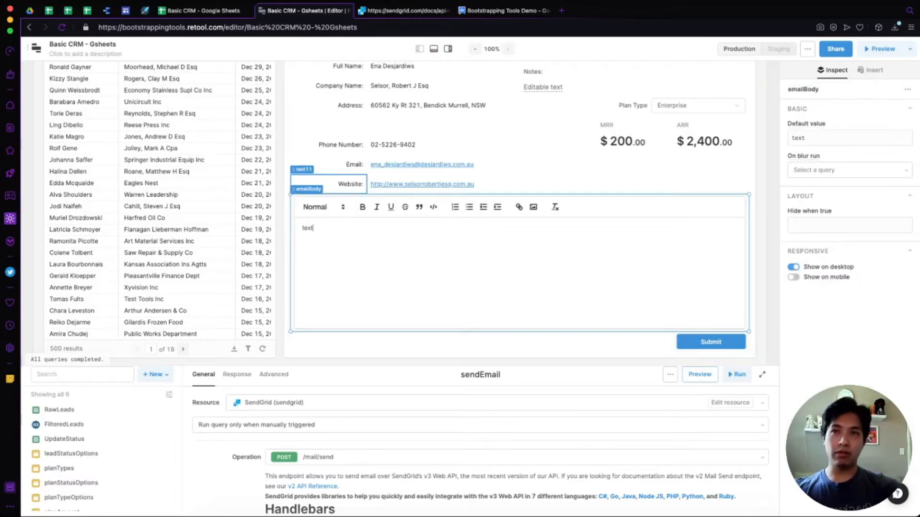
pyautogui.click(761, 374)
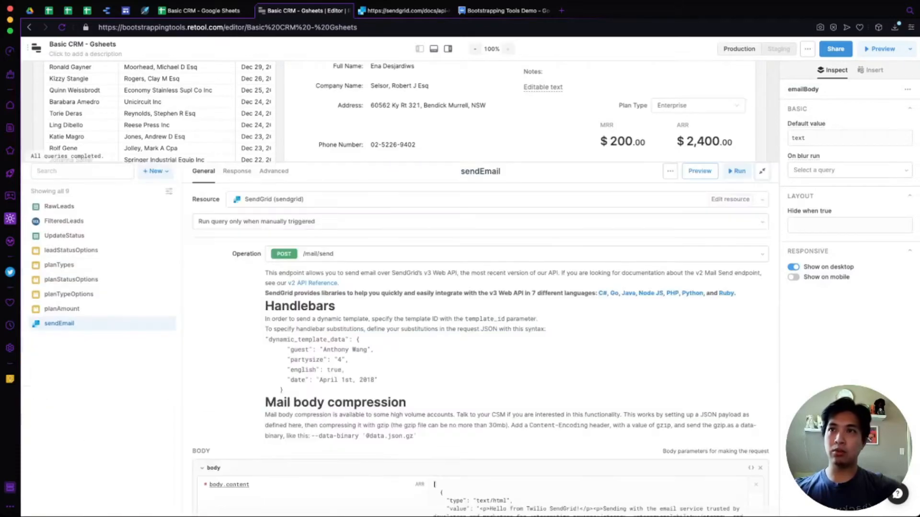
# Replace the sample HTML in sendEmail's body.content with {{emailBody.value}}.
pyautogui.scroll(-5, 479, 335)
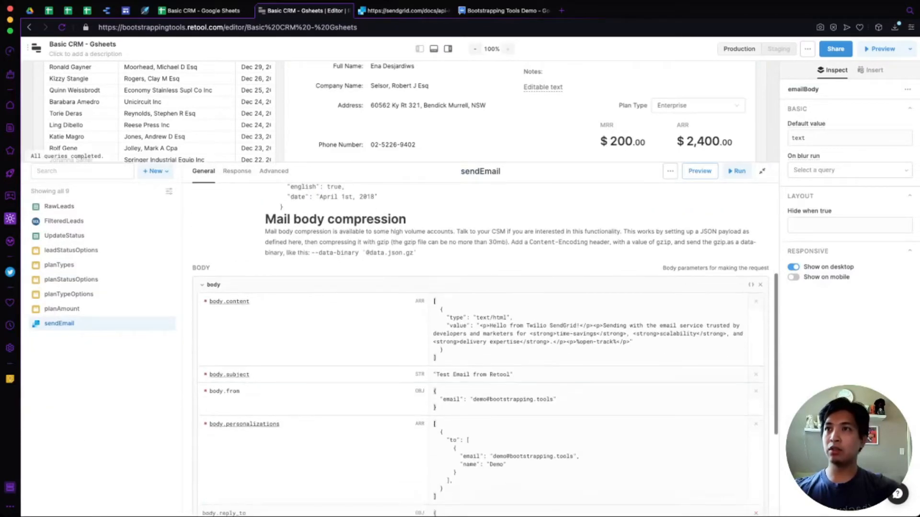
pyautogui.click(477, 326)
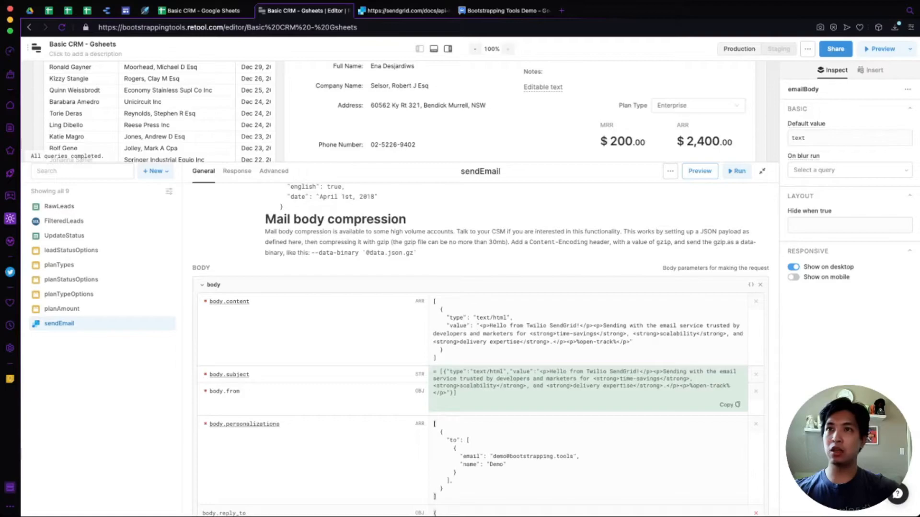
pyautogui.moveTo(477, 326); pyautogui.dragTo(633, 342)
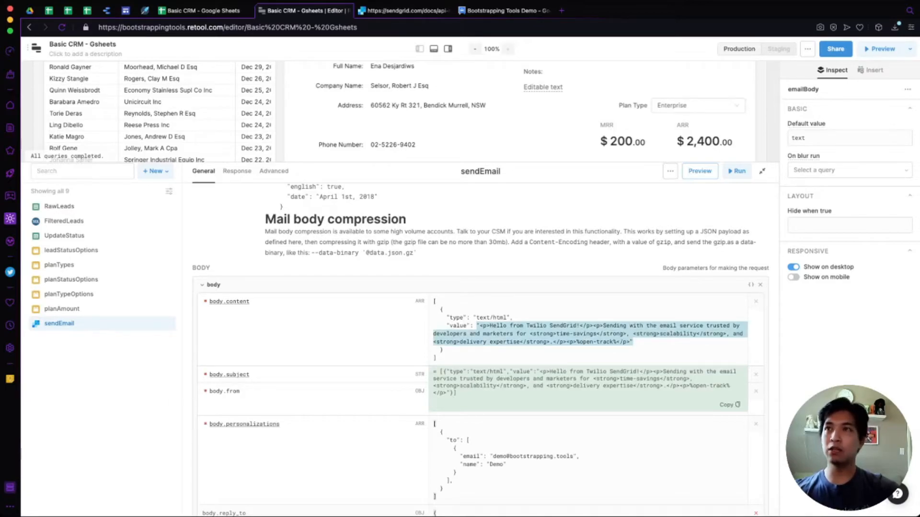
pyautogui.press('BackSpace')
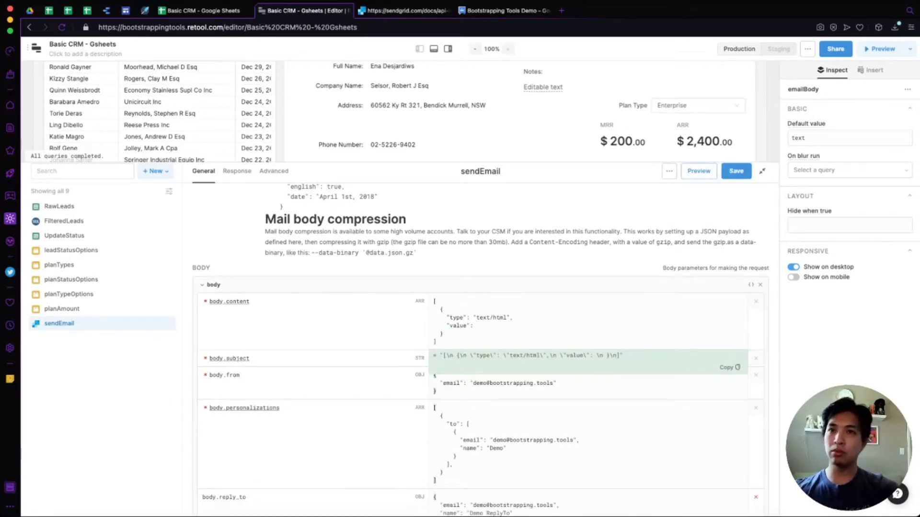
pyautogui.write('{{')
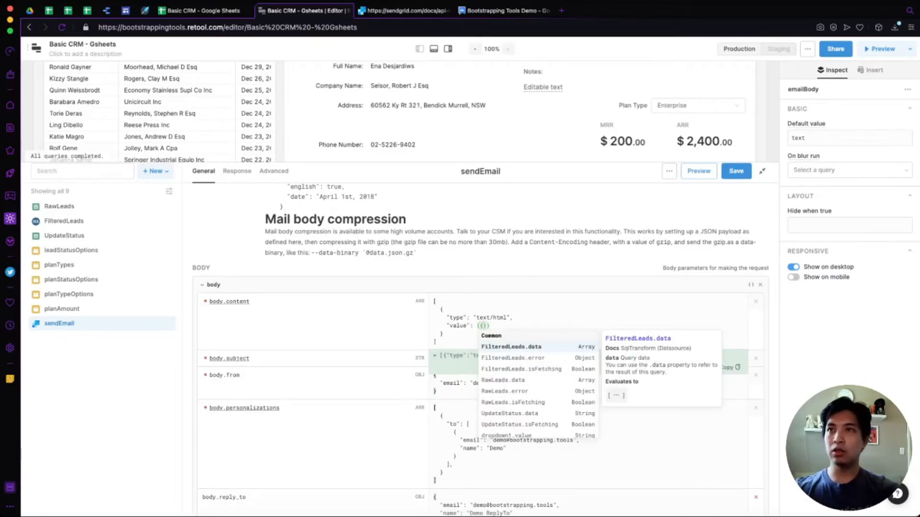
pyautogui.write('emailBody')
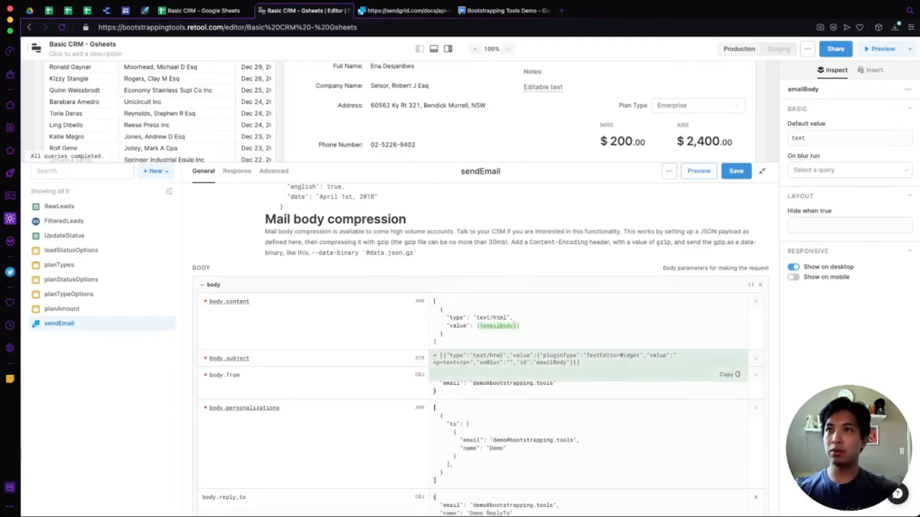
pyautogui.write('.value')
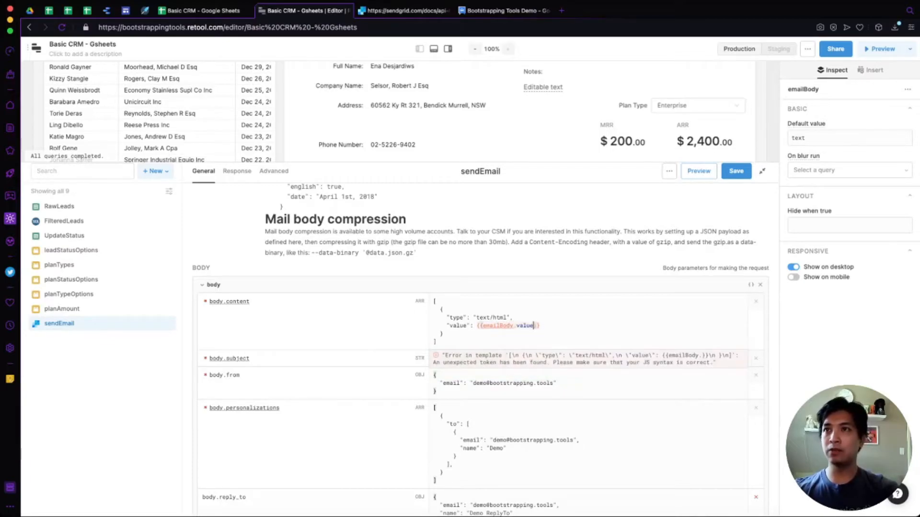
pyautogui.press('Right')
pyautogui.press('Right')
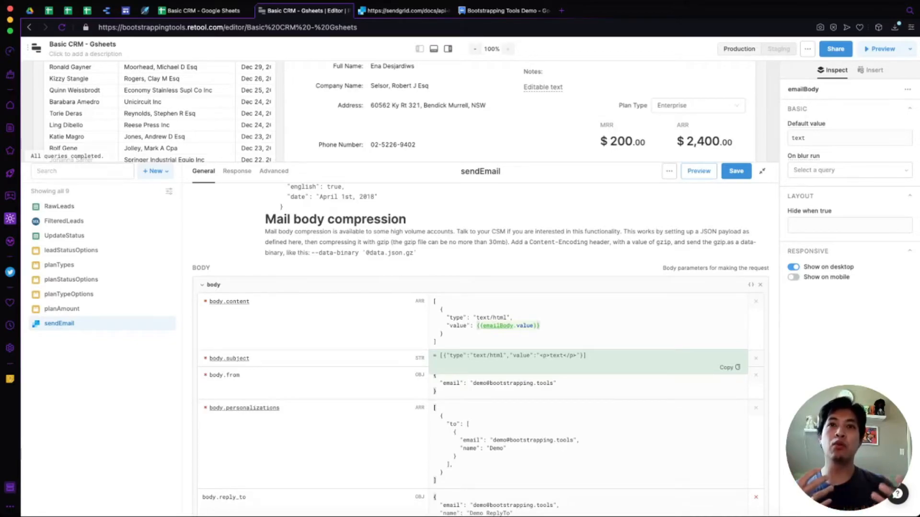
# Move to body.personalizations and place the caret at the recipient email address.
pyautogui.click(443, 333)
pyautogui.click(494, 440)
pyautogui.scroll(-2, 494, 440)
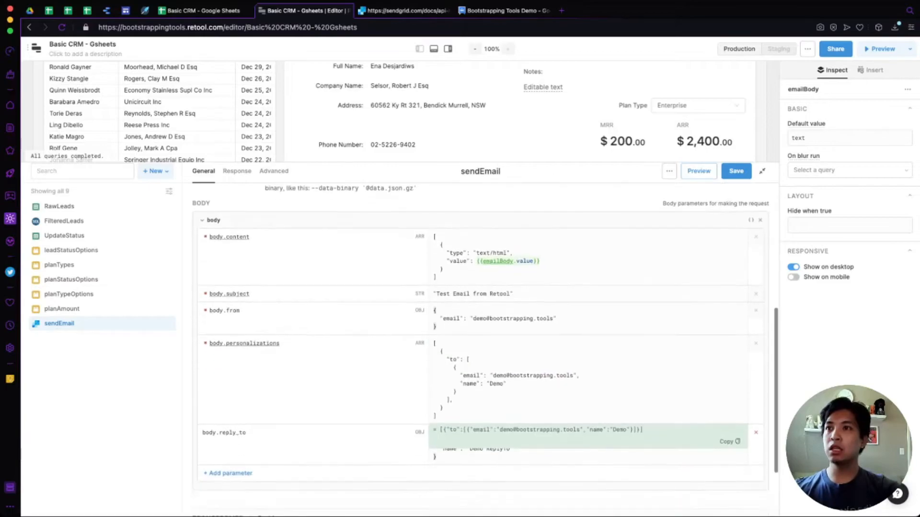
pyautogui.click(495, 440)
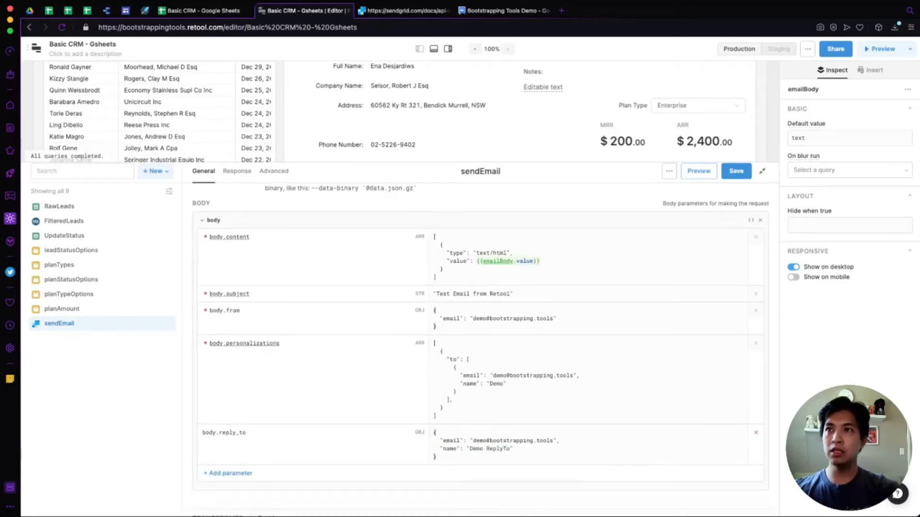
pyautogui.click(490, 376)
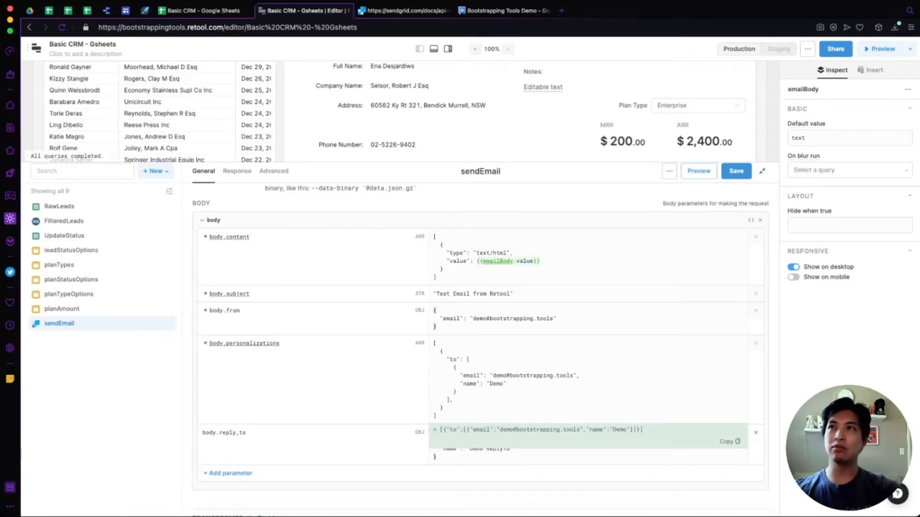
pyautogui.scroll(1, 490, 376)
pyautogui.scroll(-2, 450, 115)
pyautogui.scroll(1, 450, 114)
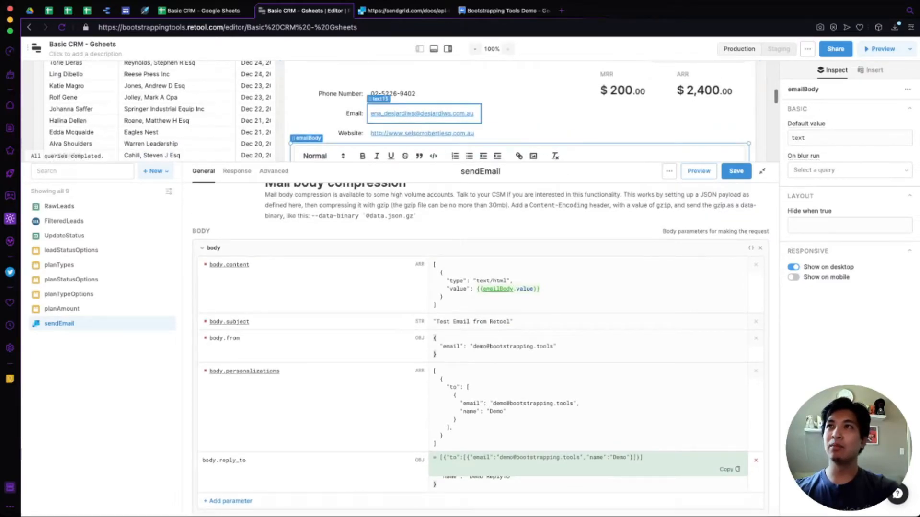
# Rename the Email text component text15 to leadEmail.
pyautogui.click(421, 114)
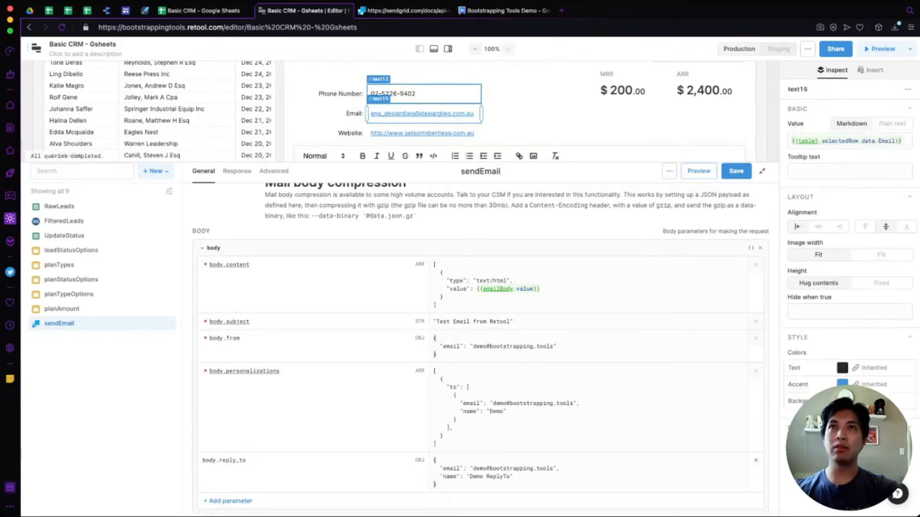
pyautogui.click(806, 90)
pyautogui.write('leadEmail')
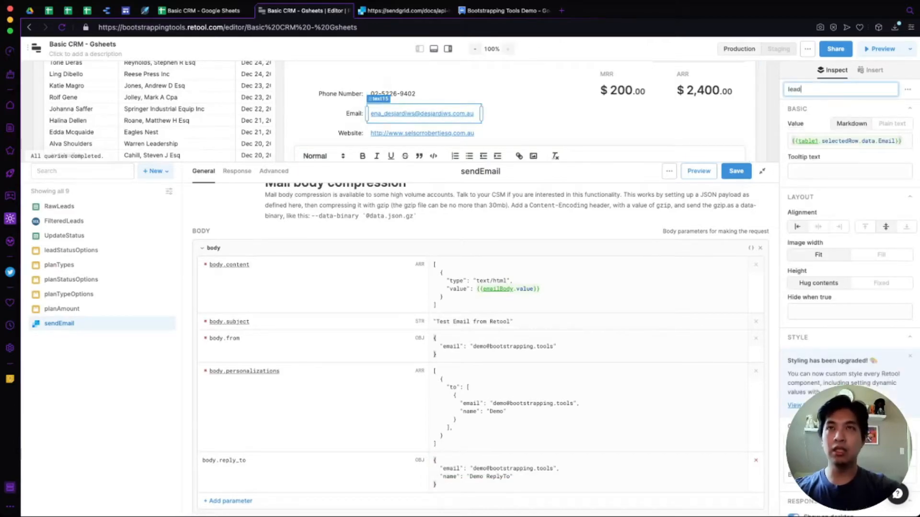
pyautogui.press('Return')
# Replace the hardcoded personalizations recipient email with {{leadEmail.value}}.
pyautogui.click(489, 403)
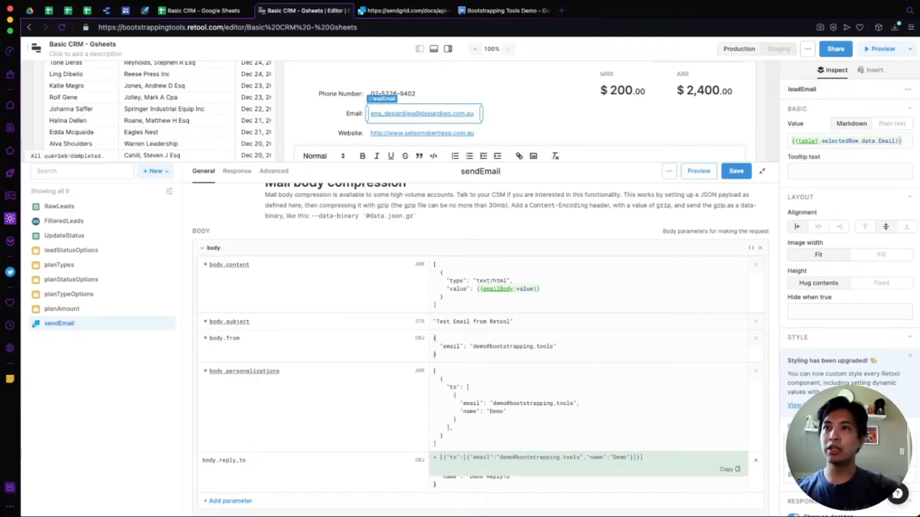
pyautogui.hotkey('shift', 'End')
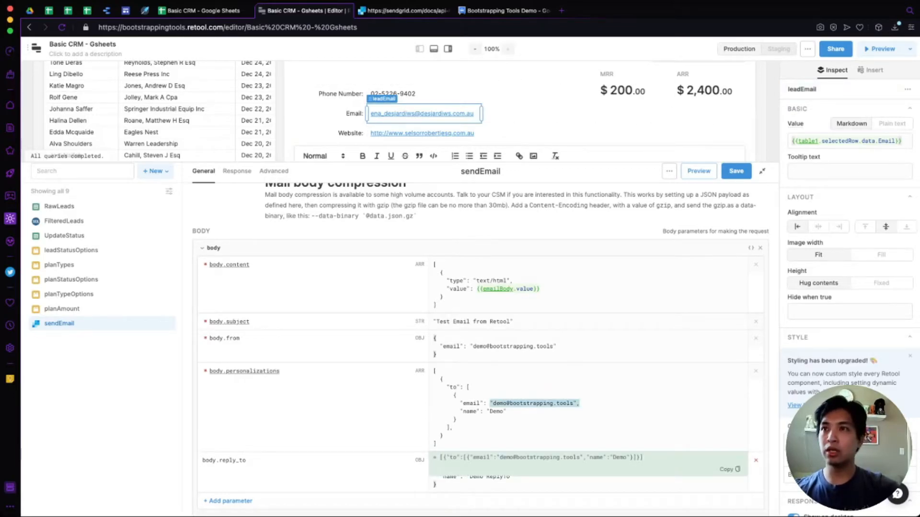
pyautogui.press('BackSpace')
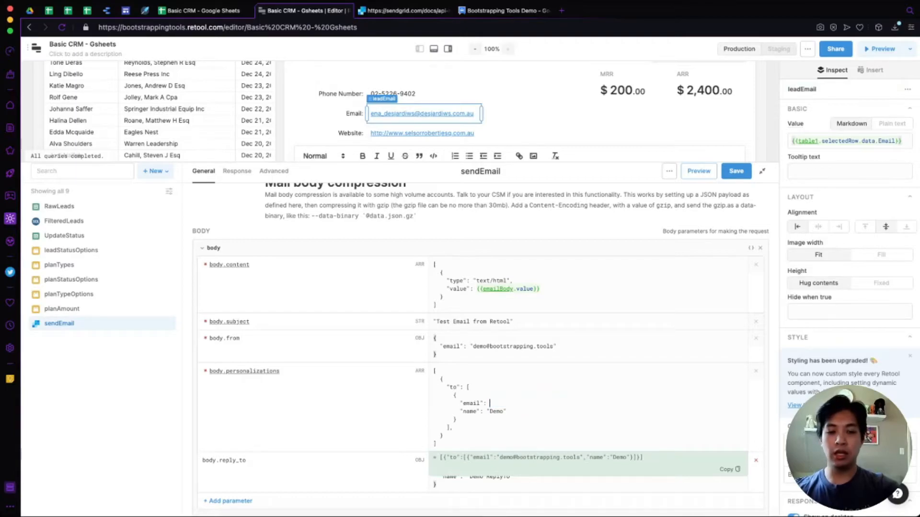
pyautogui.write('{{')
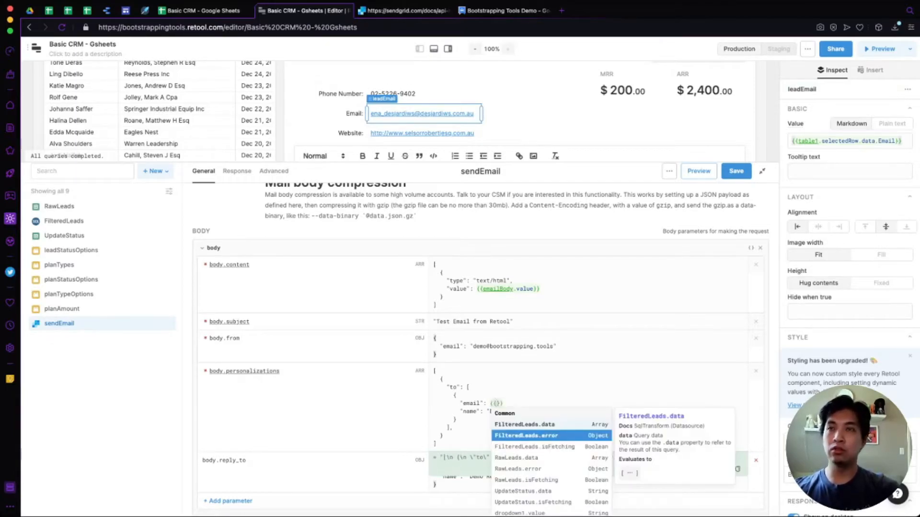
pyautogui.write('leadEmail.')
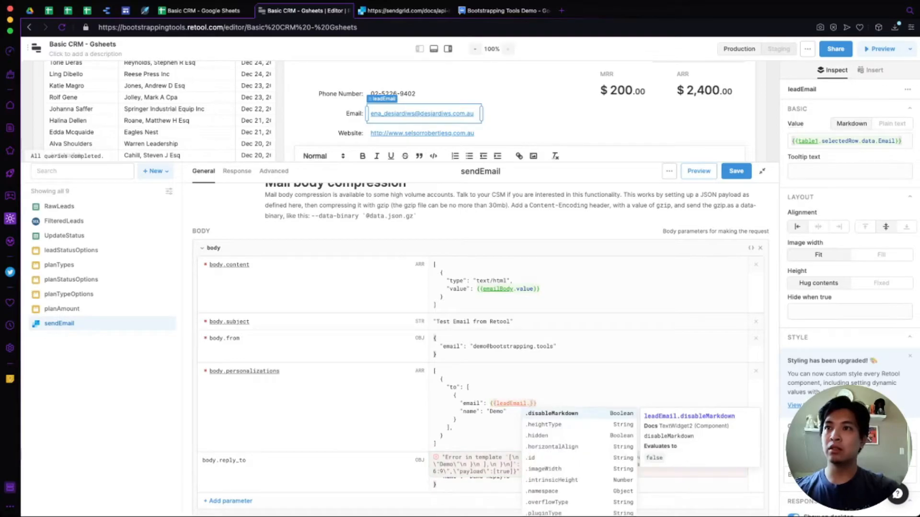
pyautogui.press('Down')
pyautogui.press('Down')
pyautogui.press('Down')
pyautogui.press('Down')
pyautogui.press('Down')
pyautogui.press('Down')
pyautogui.press('Down')
pyautogui.press('Down')
pyautogui.press('Down')
pyautogui.press('Down')
pyautogui.press('Down')
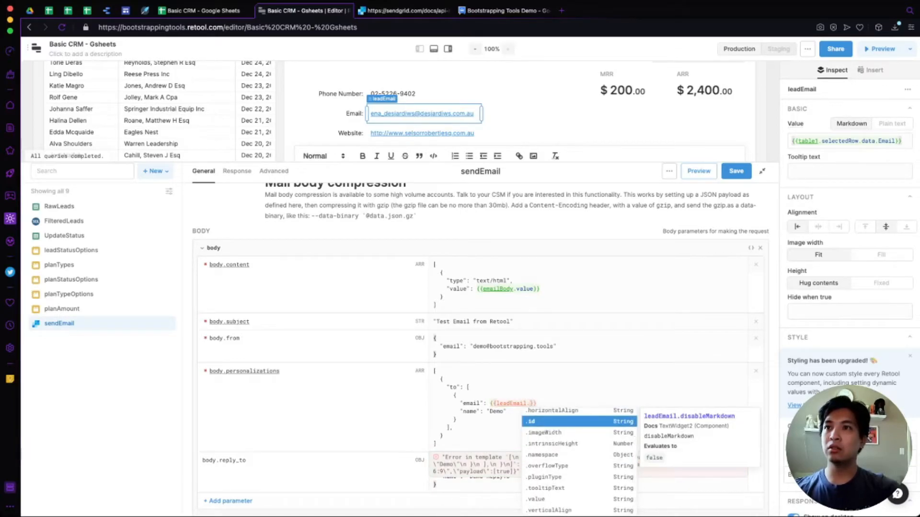
pyautogui.press('Return')
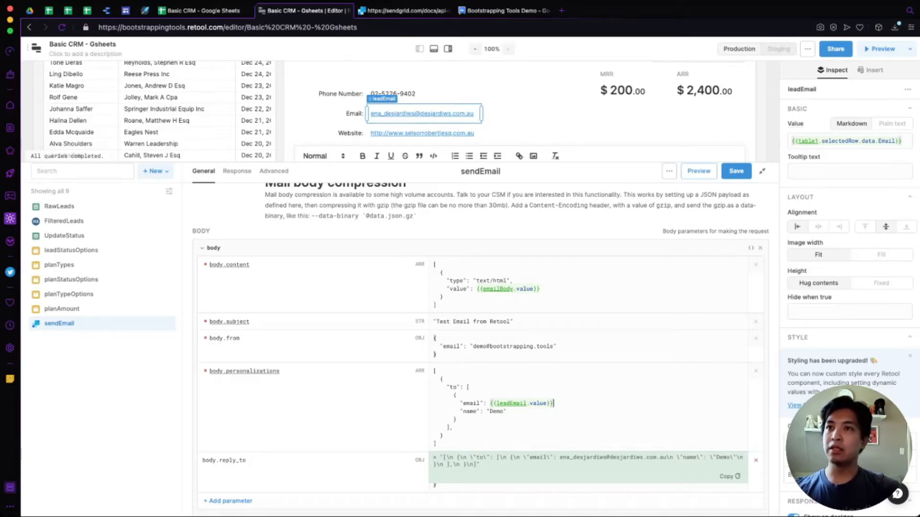
# Delete the hardcoded recipient name Demo, leaving an empty {{ }} expression.
pyautogui.click(506, 412)
pyautogui.hotkey('shift', 'Left')
pyautogui.hotkey('shift', 'Left')
pyautogui.hotkey('shift', 'Left')
pyautogui.hotkey('shift', 'Left')
pyautogui.hotkey('shift', 'Left')
pyautogui.hotkey('shift', 'Left')
pyautogui.press('BackSpace')
pyautogui.write('{{')
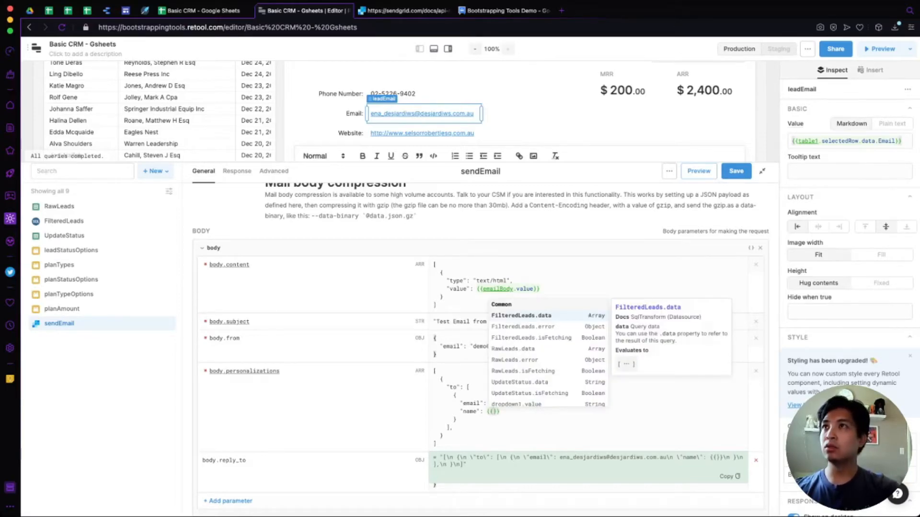
pyautogui.click(341, 95)
pyautogui.scroll(2, 341, 102)
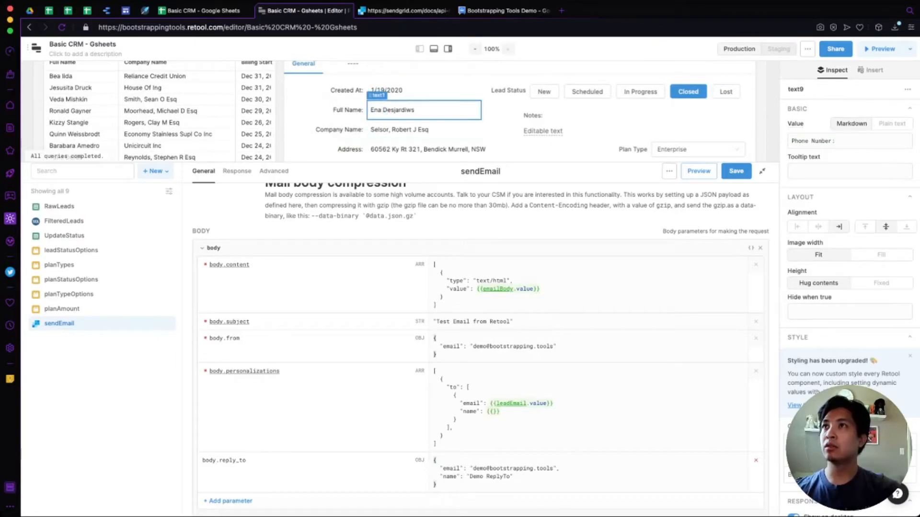
# Rename the Full Name text component text1 to leadName.
pyautogui.click(424, 110)
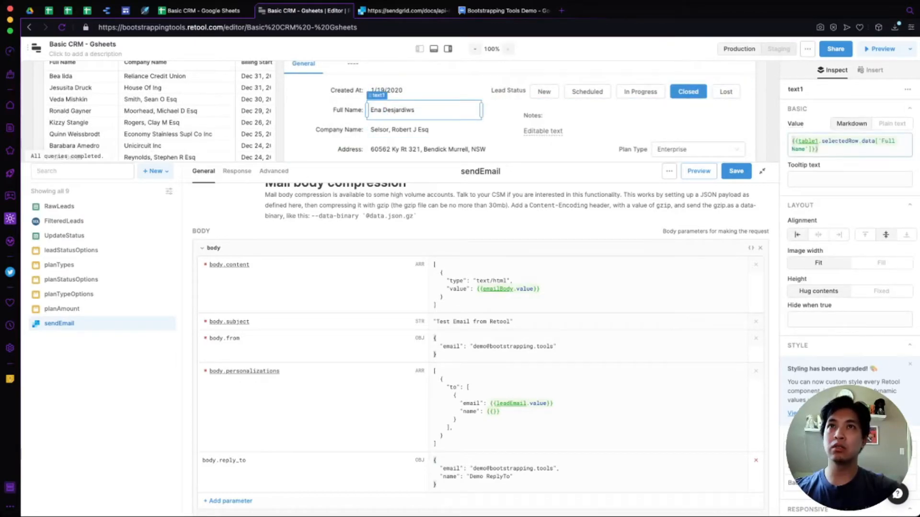
pyautogui.click(824, 90)
pyautogui.write('leadName')
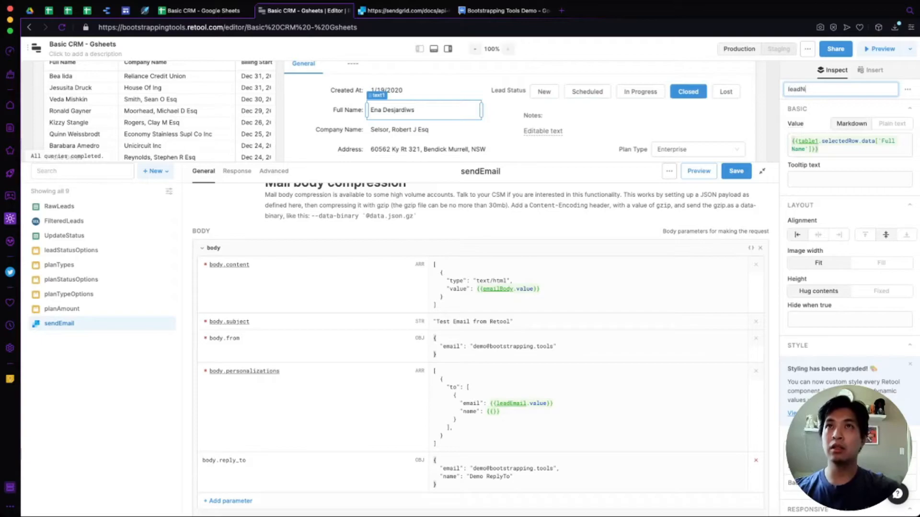
pyautogui.press('Return')
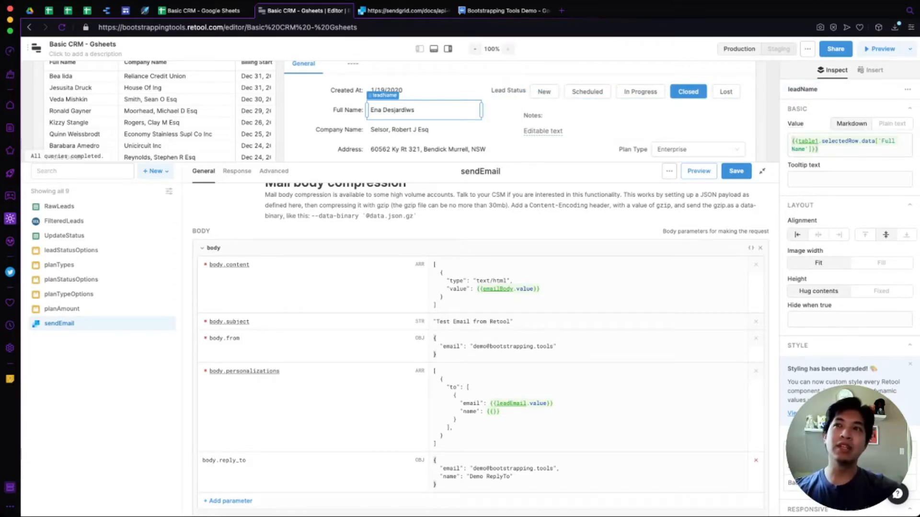
# Set the recipient name to {{leadName.value}}, save sendEmail, and test with another lead row.
pyautogui.click(493, 411)
pyautogui.write('leadNam')
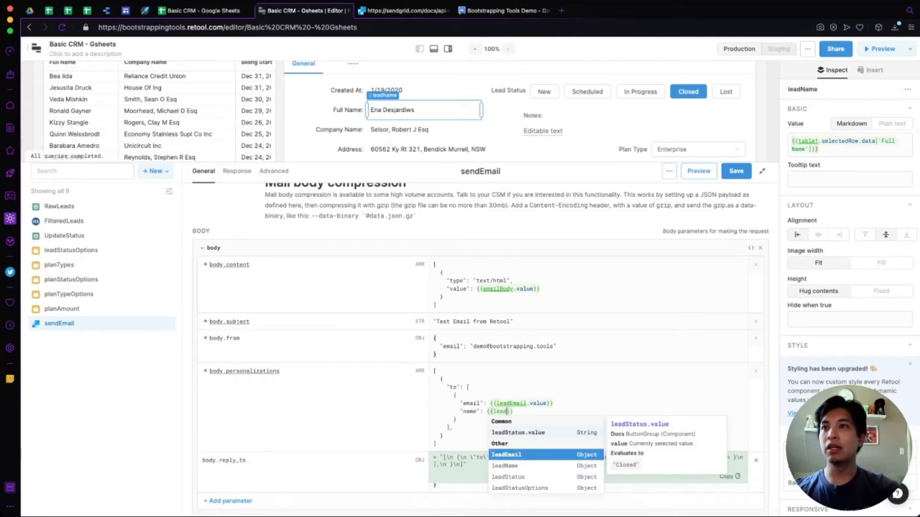
pyautogui.write('e.val')
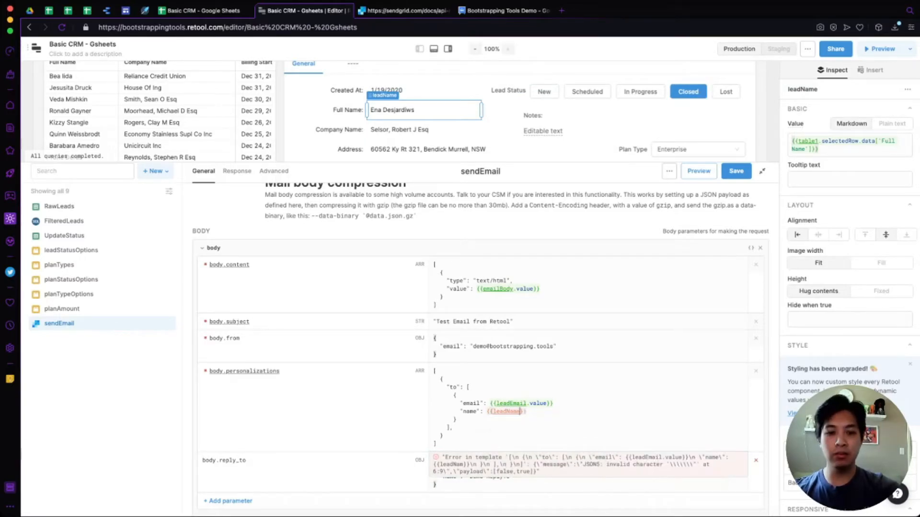
pyautogui.write('ue')
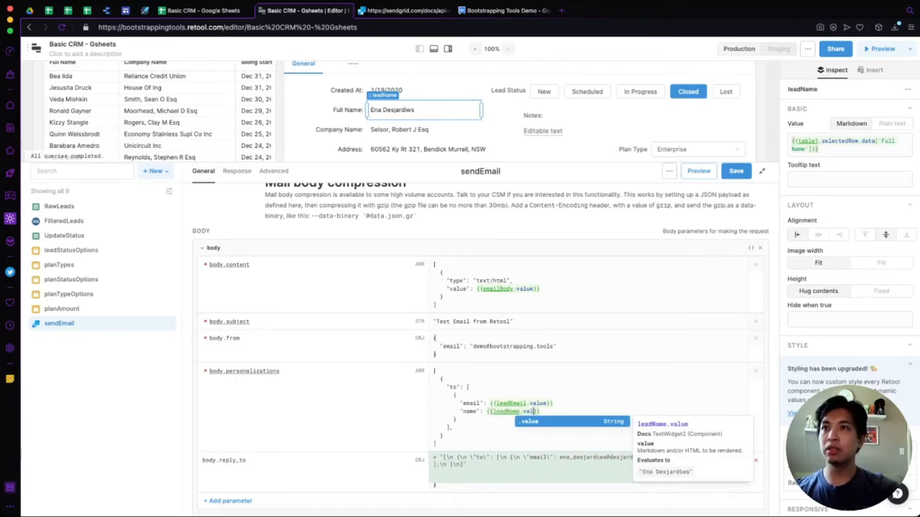
pyautogui.click(554, 403)
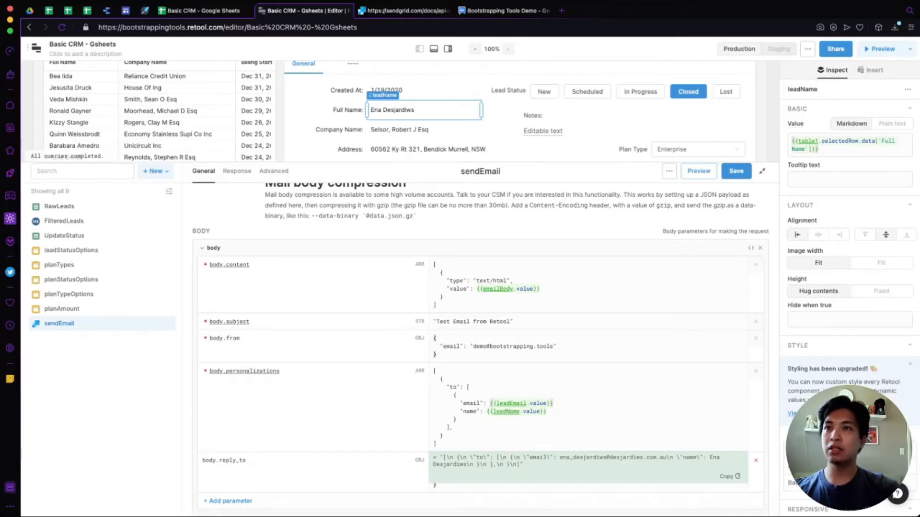
pyautogui.click(457, 396)
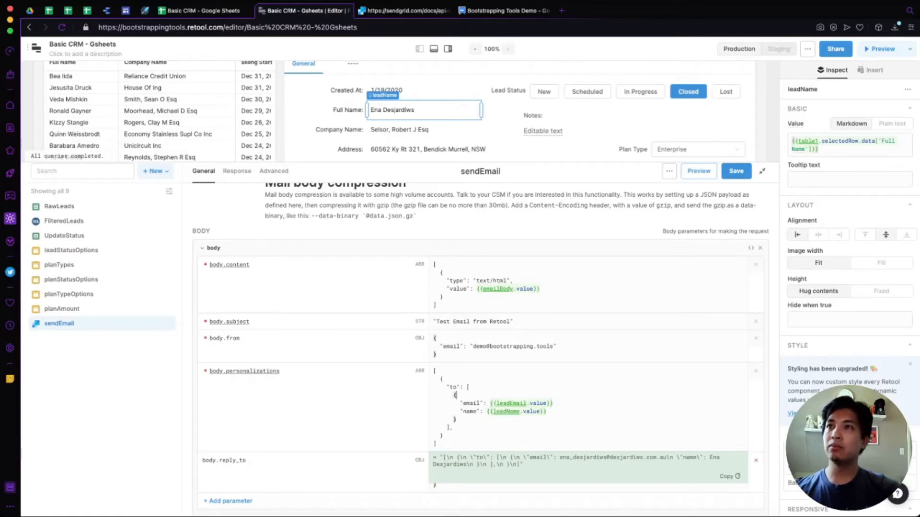
pyautogui.click(736, 171)
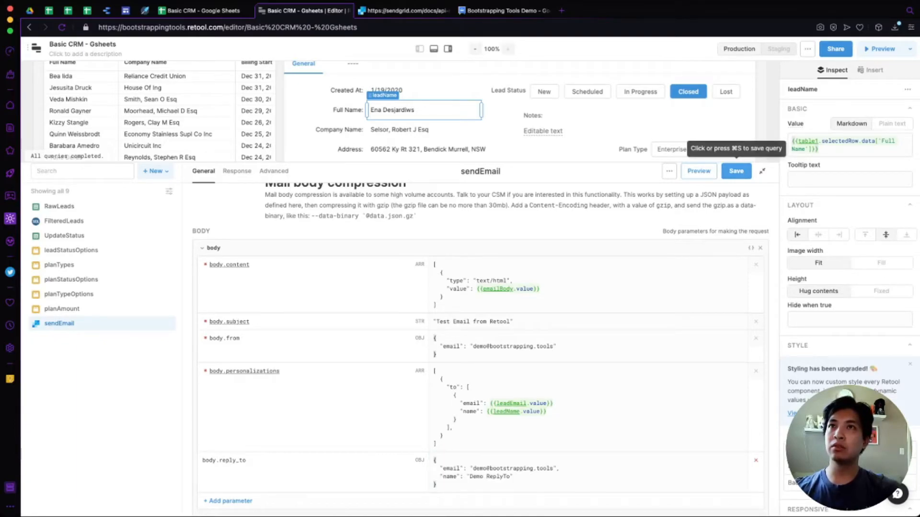
pyautogui.click(736, 171)
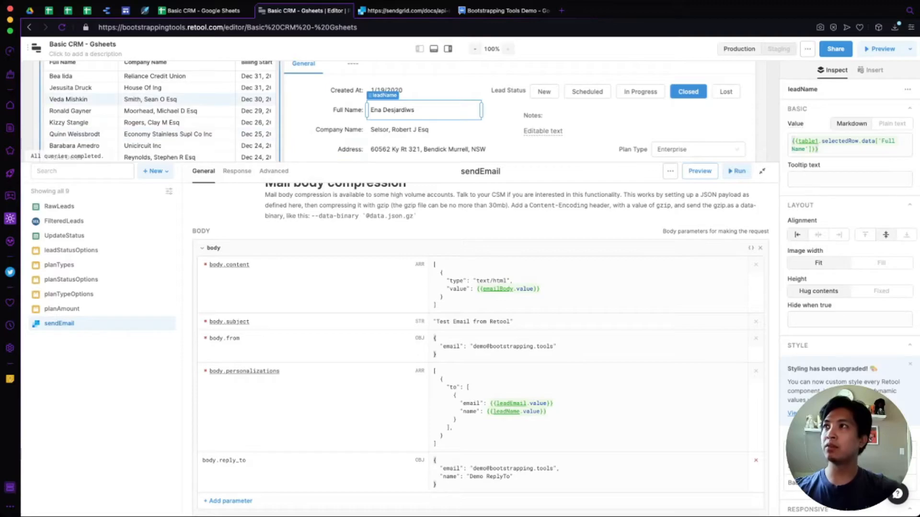
pyautogui.click(151, 99)
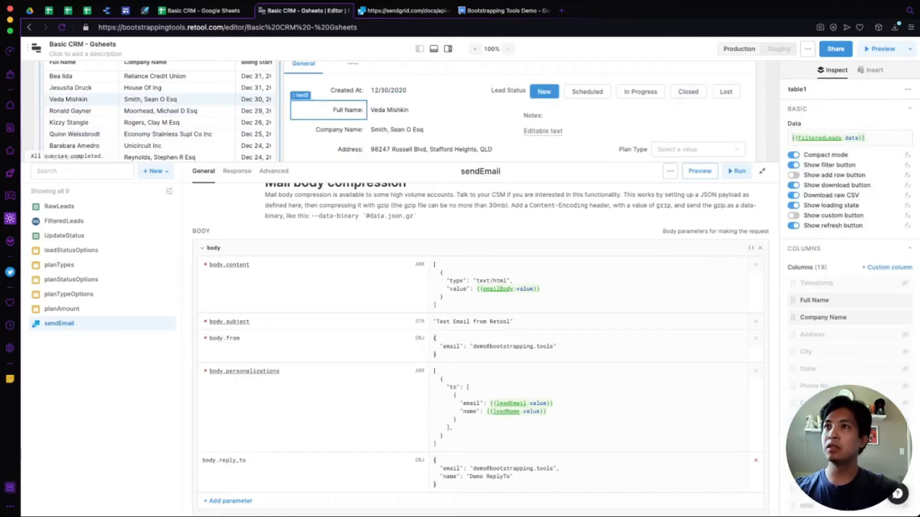
pyautogui.click(543, 404)
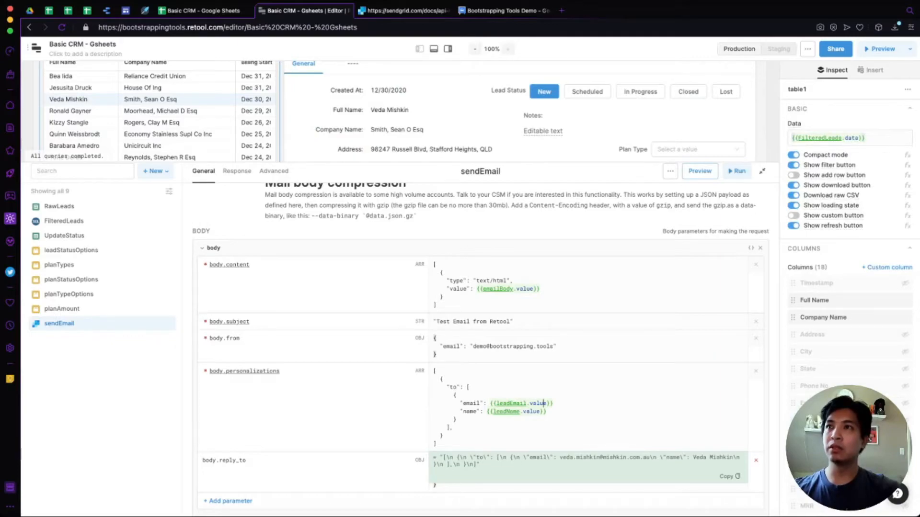
# Hardcode the recipient to the demo email address named 'Demo To Section' and save.
pyautogui.click(144, 122)
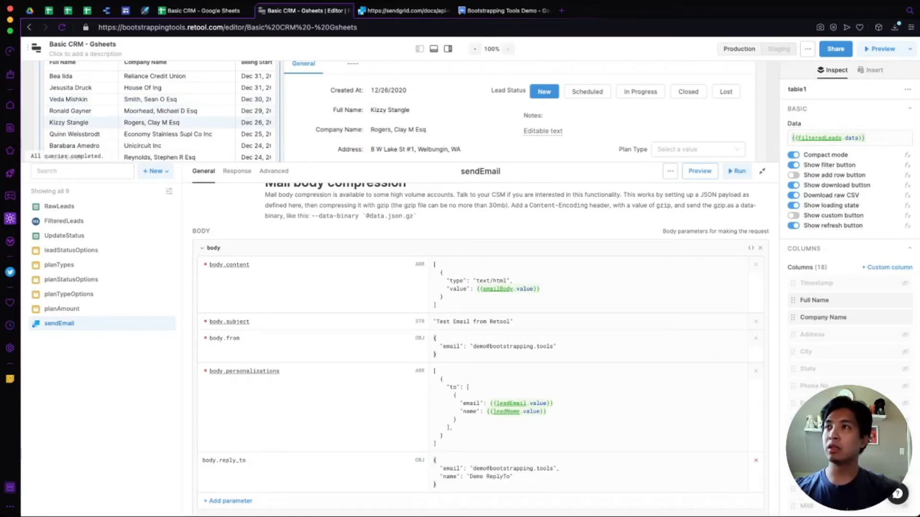
pyautogui.click(547, 412)
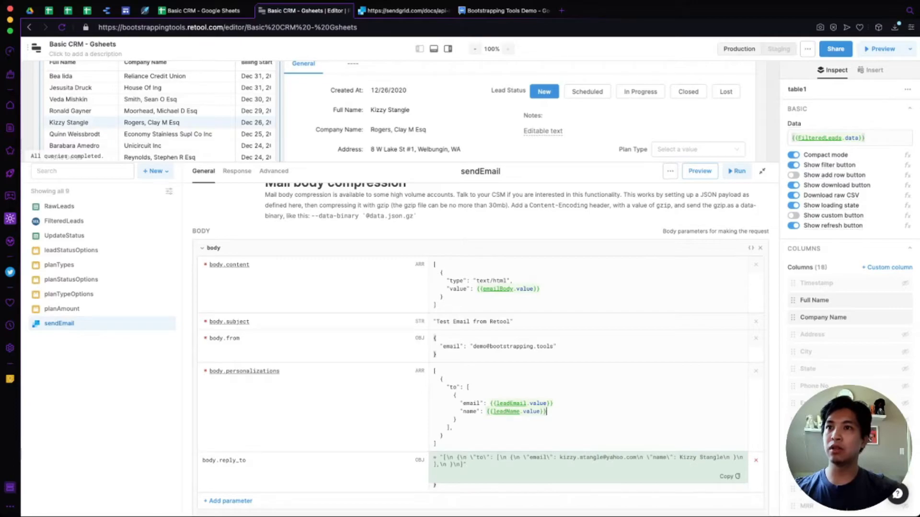
pyautogui.click(553, 404)
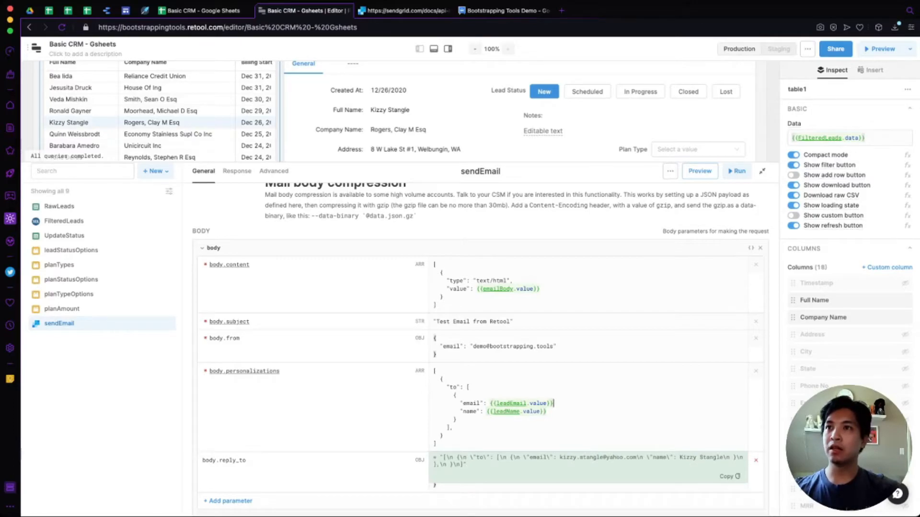
pyautogui.moveTo(554, 403); pyautogui.dragTo(487, 403)
pyautogui.write('": ')
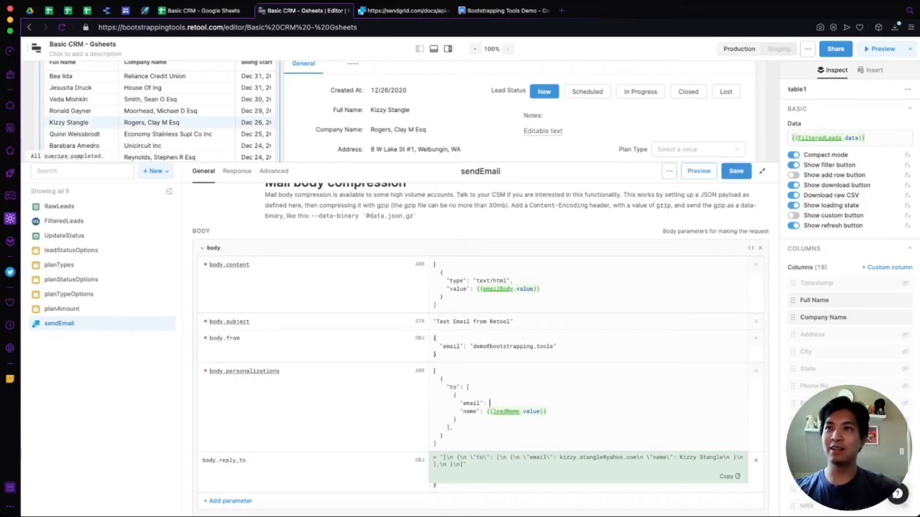
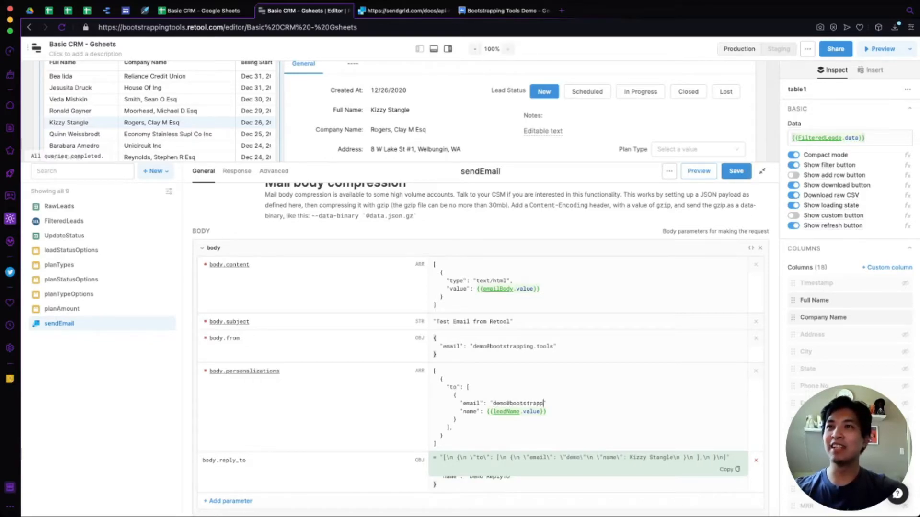
pyautogui.press('Down')
pyautogui.hotkey('shift', 'alt', 'Left')
pyautogui.hotkey('shift', 'alt', 'Left')
pyautogui.hotkey('shift', 'alt', 'Left')
pyautogui.hotkey('shift', 'alt', 'Left')
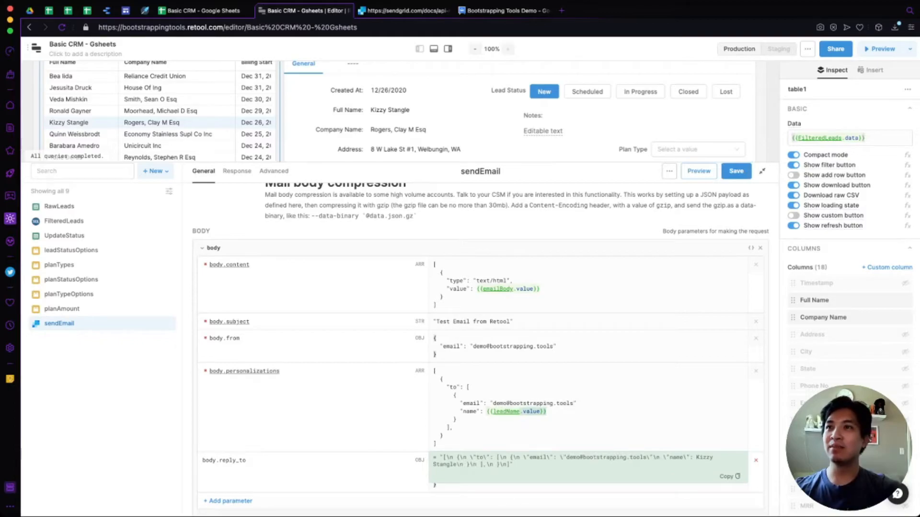
pyautogui.write('": "D')
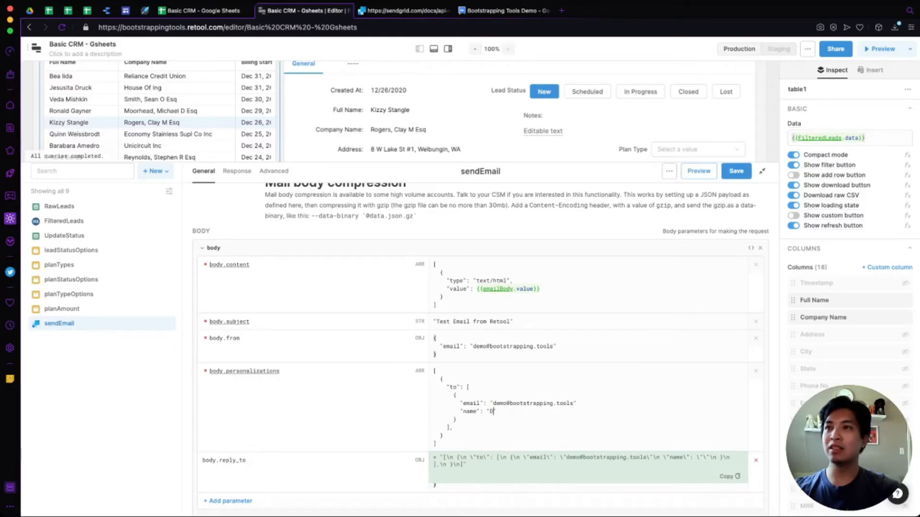
pyautogui.write('emo To Section')
pyautogui.click(443, 379)
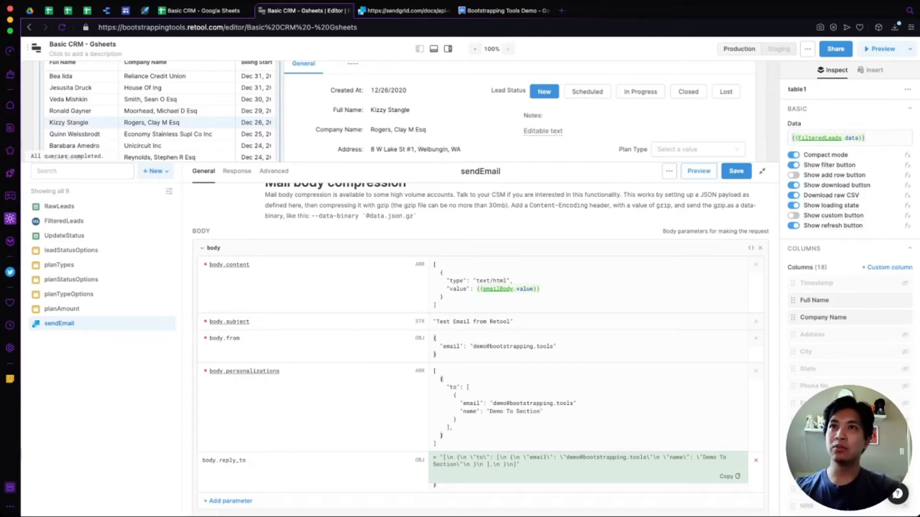
pyautogui.click(736, 172)
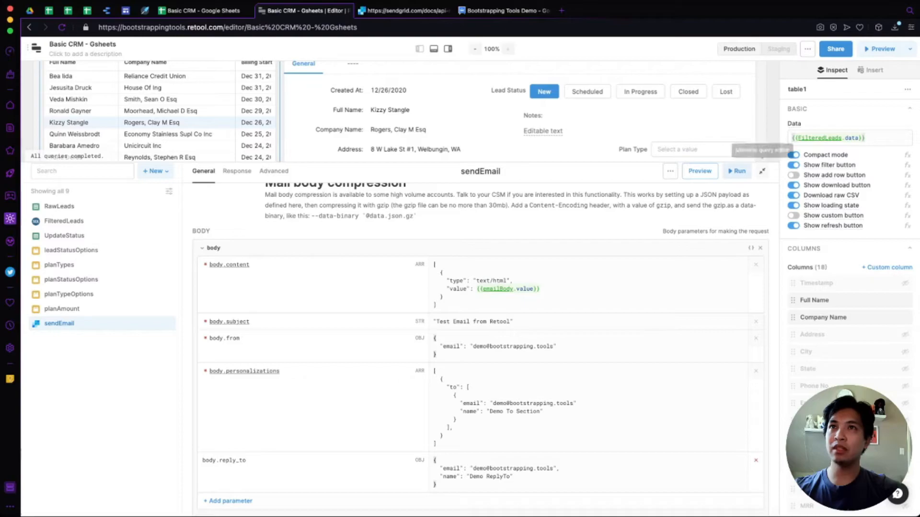
# Select the emailBody editor and preview what sendEmail's body.content evaluates to.
pyautogui.click(762, 171)
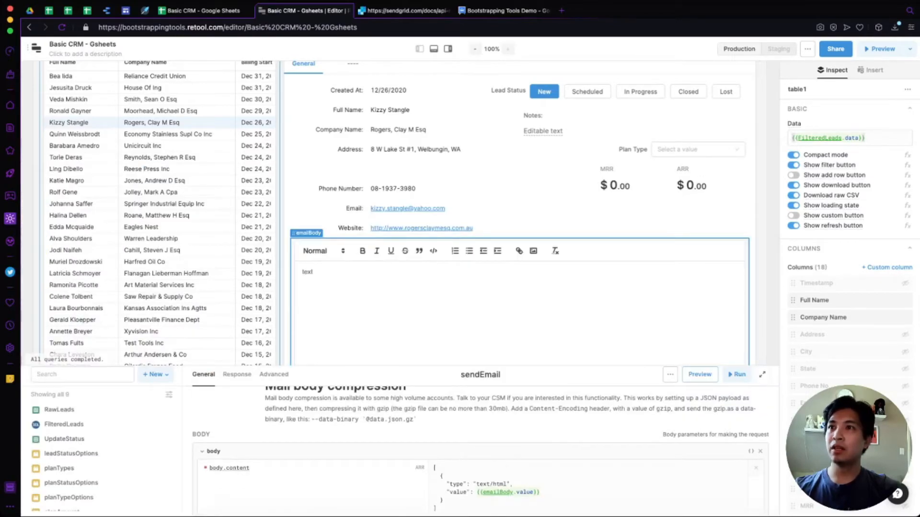
pyautogui.scroll(-2, 520, 213)
pyautogui.click(314, 228)
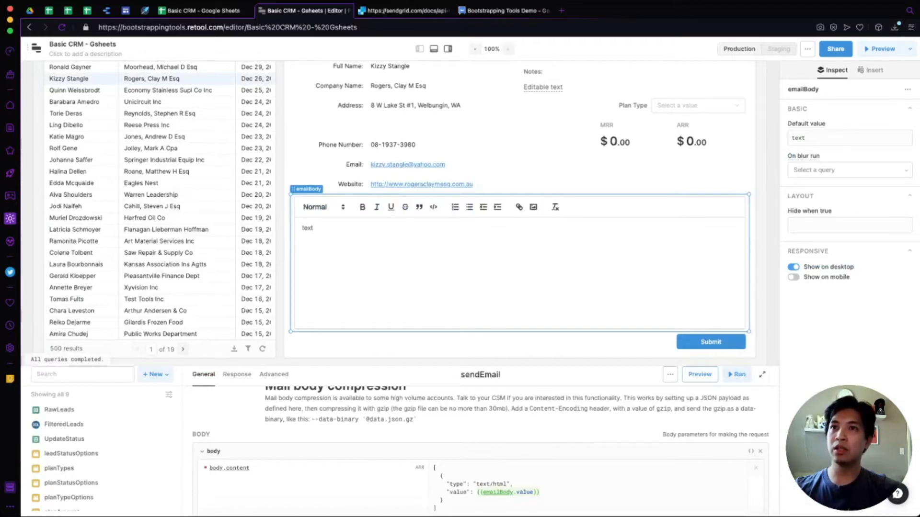
pyautogui.click(762, 375)
pyautogui.click(539, 289)
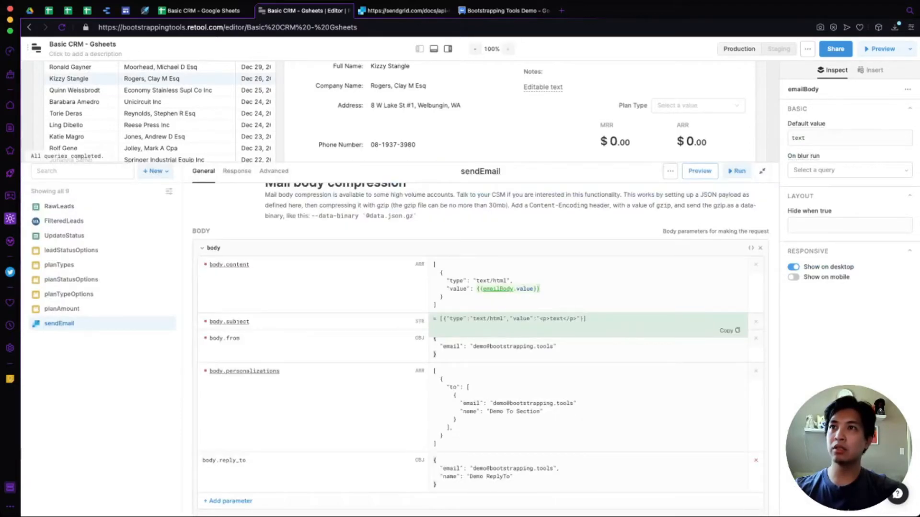
pyautogui.press('Escape')
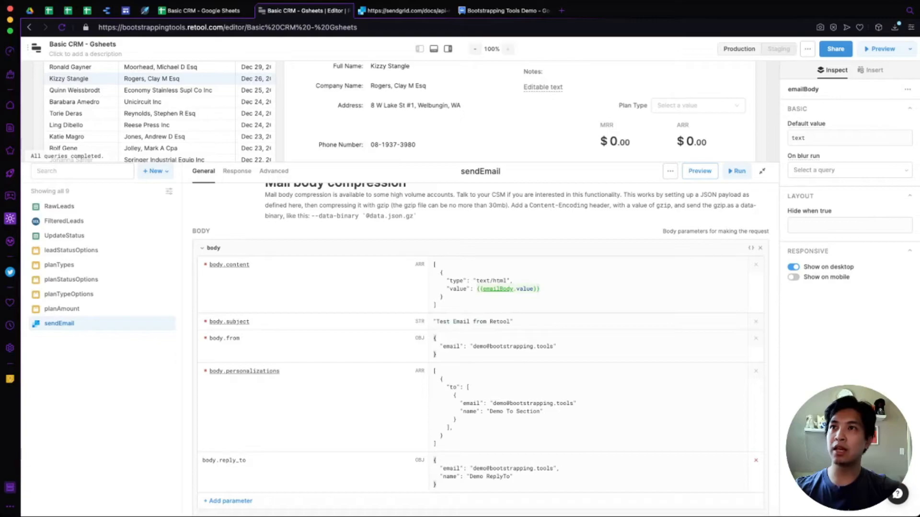
pyautogui.click(540, 289)
# Replace 'text' in emailBody with 'This is a rich text editor' and confirm body.content updates.
pyautogui.scroll(-2, 445, 98)
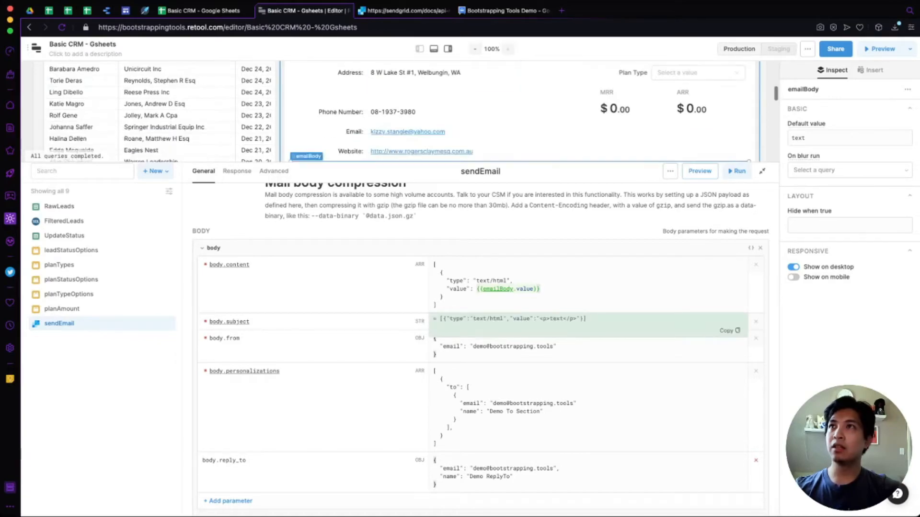
pyautogui.doubleClick(307, 132)
pyautogui.write('This is a ')
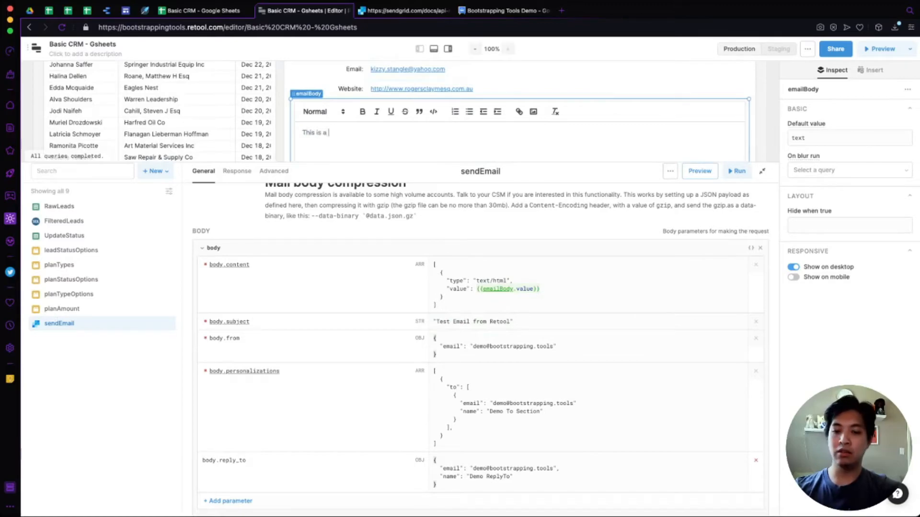
pyautogui.write('rich text editor')
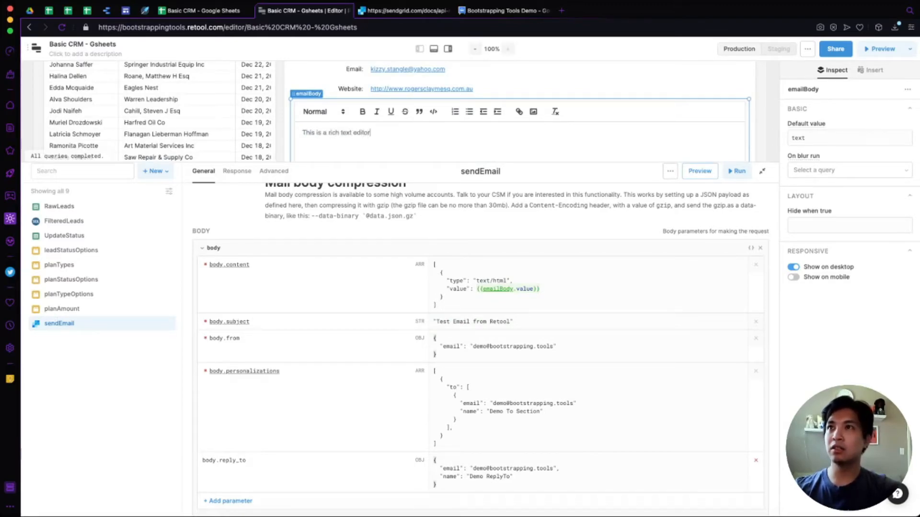
pyautogui.click(540, 289)
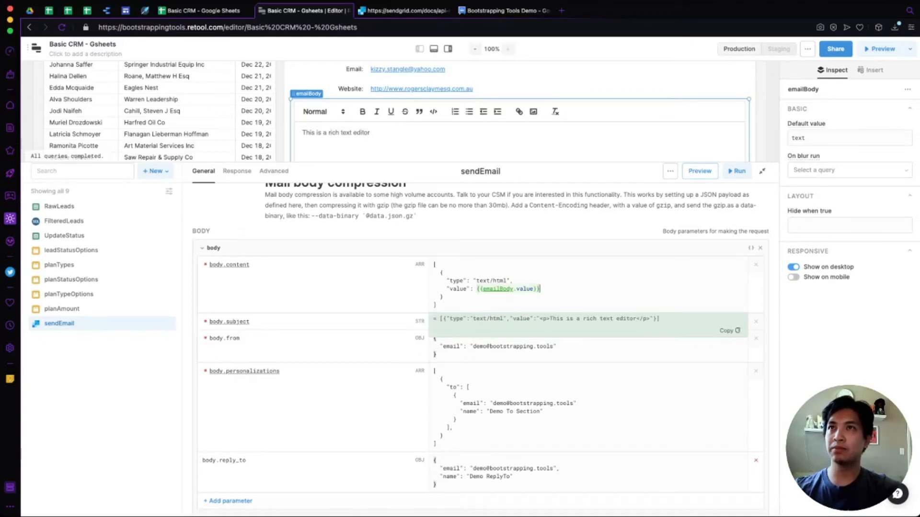
pyautogui.press('Escape')
# Label the button 'Send Email' and make its click handler run the sendEmail query.
pyautogui.click(762, 171)
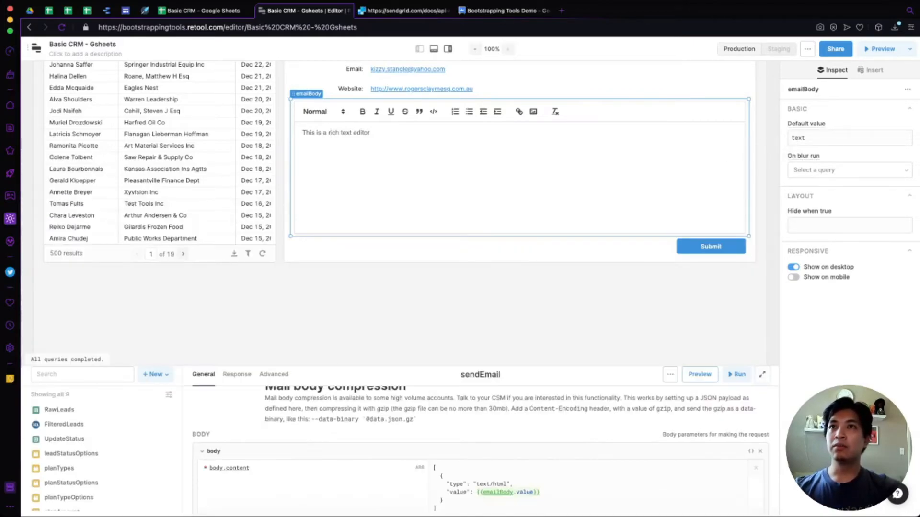
pyautogui.click(711, 246)
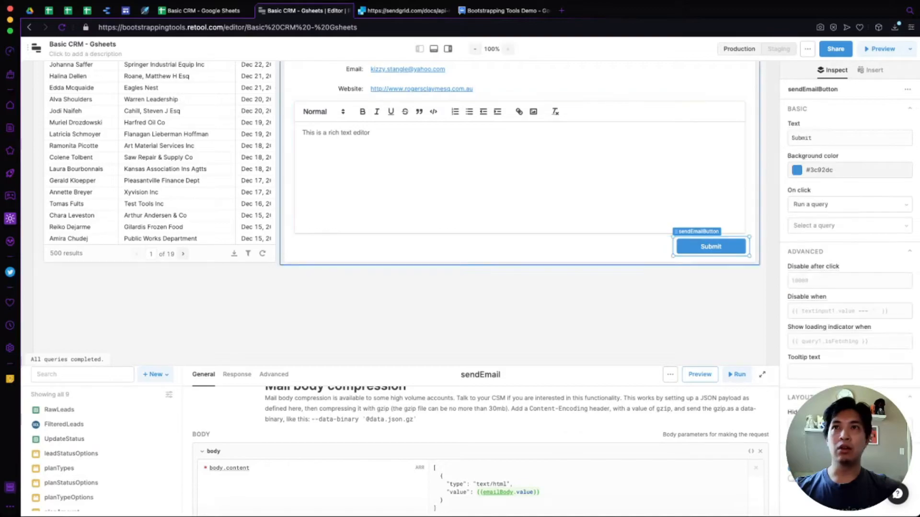
pyautogui.scroll(2, 527, 191)
pyautogui.write('Send Email')
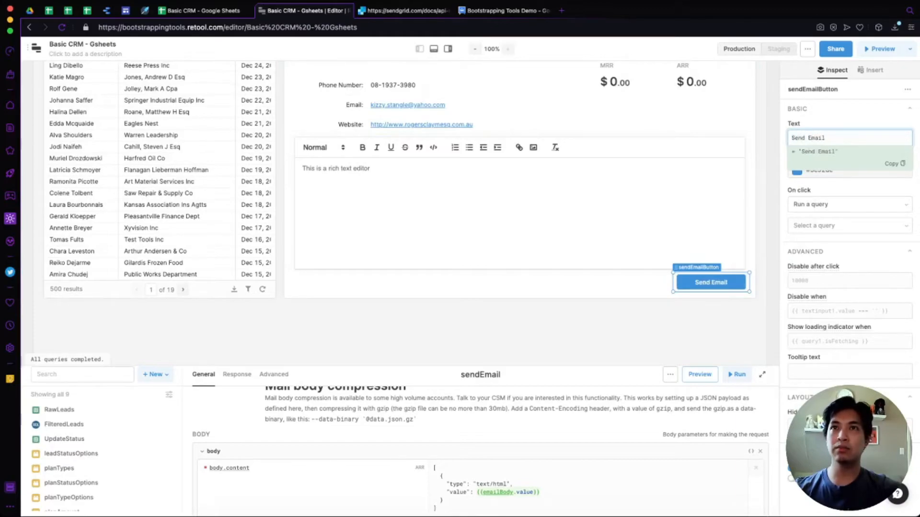
pyautogui.press('Tab')
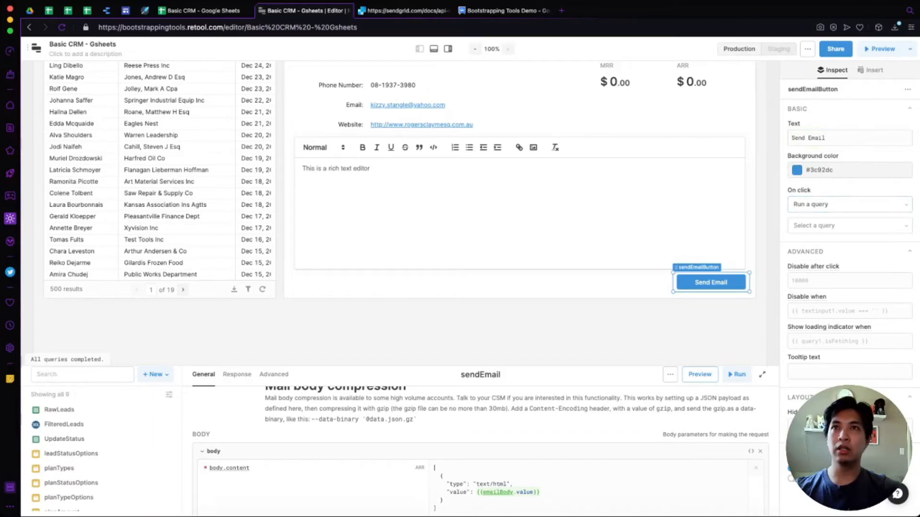
pyautogui.click(849, 226)
pyautogui.click(808, 324)
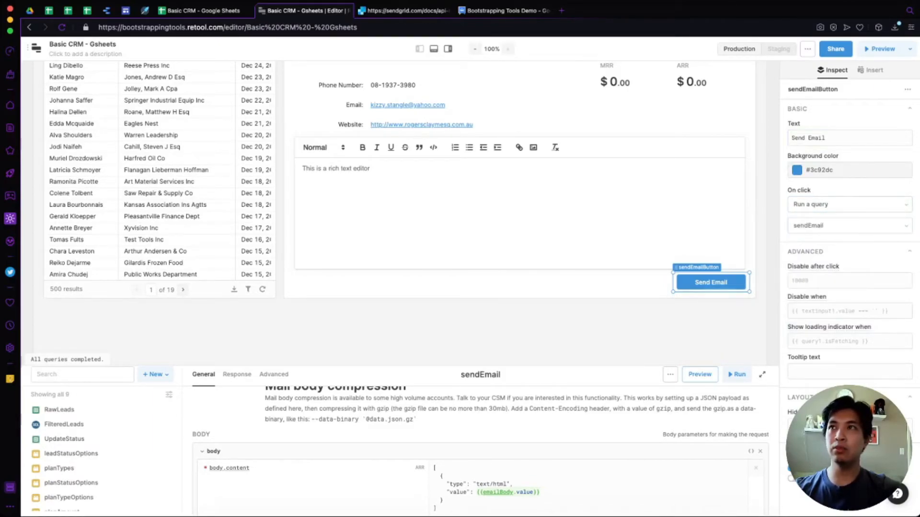
pyautogui.click(519, 211)
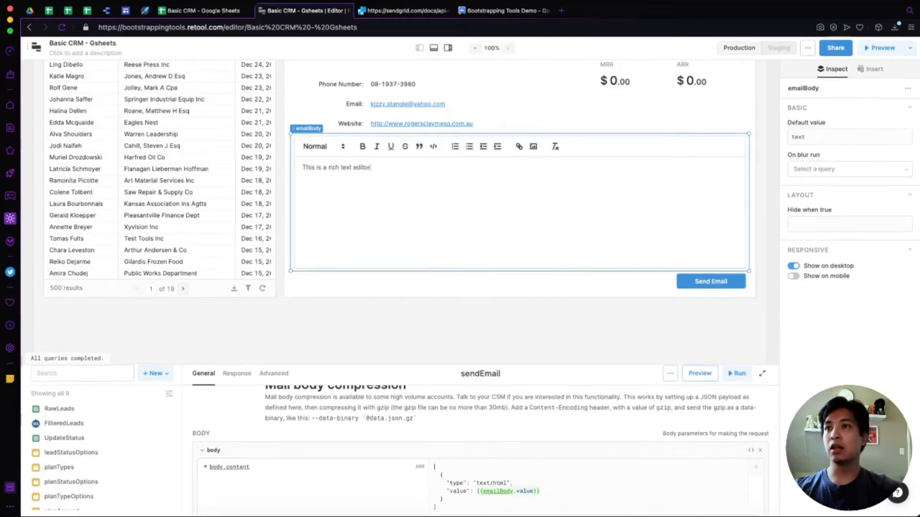
# Place the caret at the end of the existing emailBody sentence.
pyautogui.scroll(-5, 479, 448)
pyautogui.scroll(-3, 479, 448)
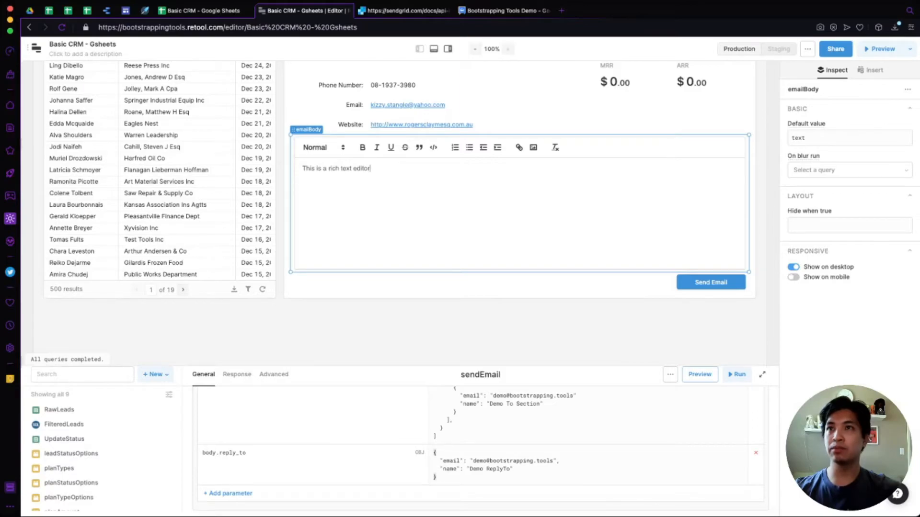
pyautogui.scroll(5, 400, 213)
pyautogui.scroll(1, 480, 448)
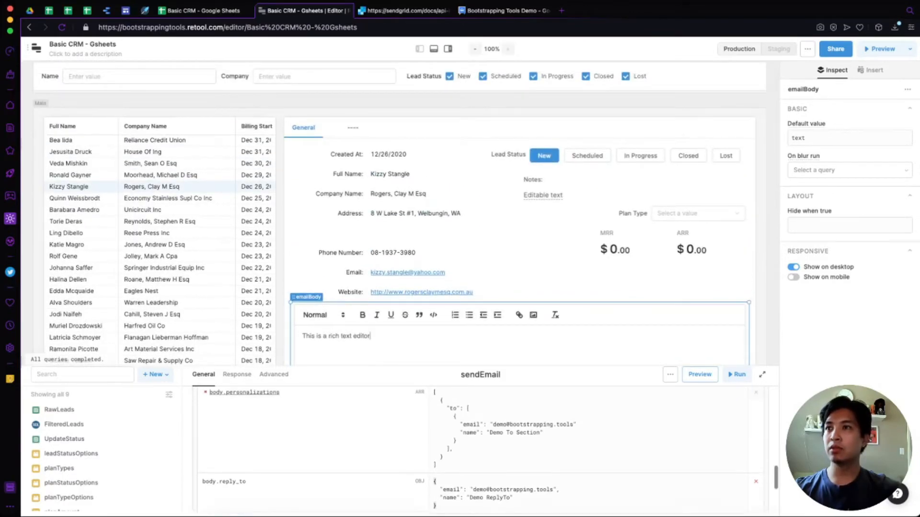
pyautogui.scroll(1, 480, 448)
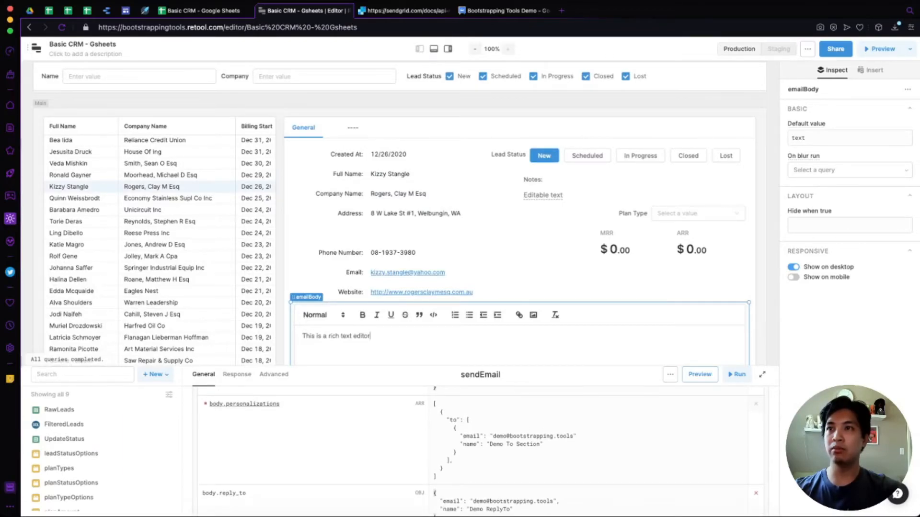
pyautogui.moveTo(486, 445); pyautogui.dragTo(543, 444)
pyautogui.click(544, 444)
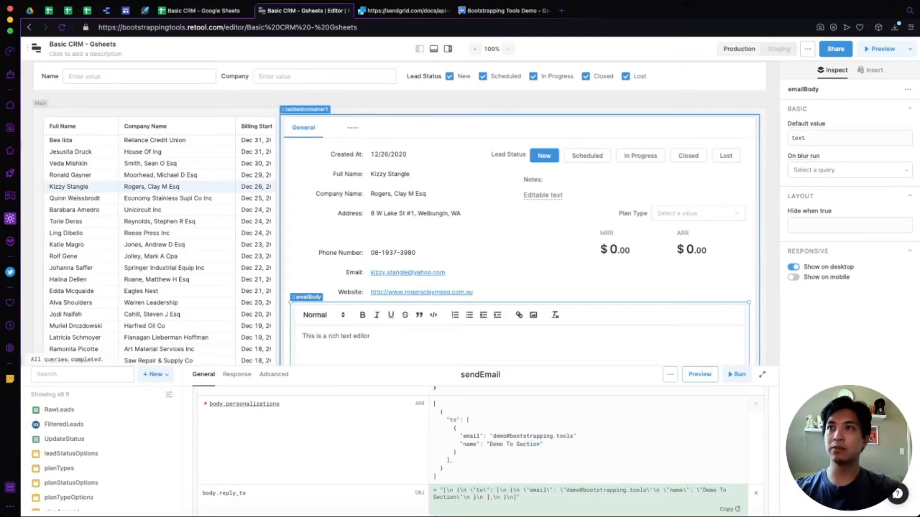
pyautogui.scroll(-1, 594, 268)
pyautogui.scroll(-1, 594, 268)
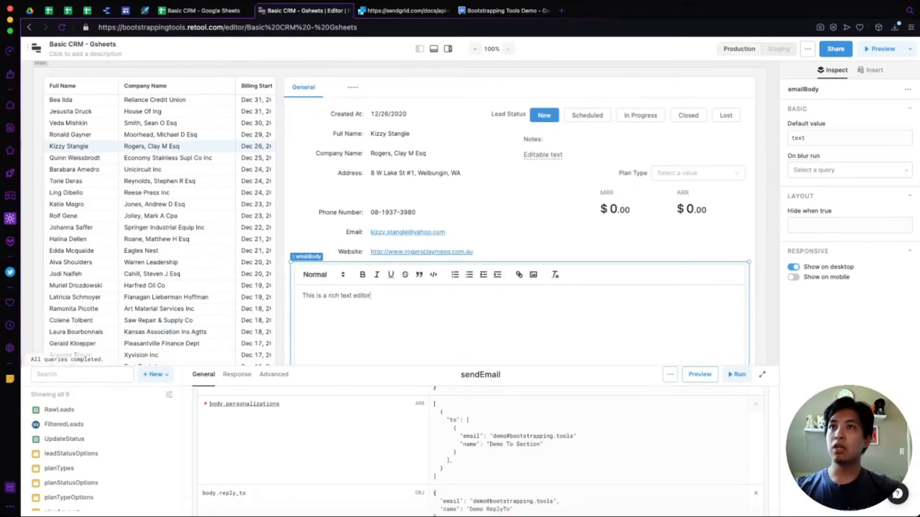
pyautogui.scroll(-1, 594, 269)
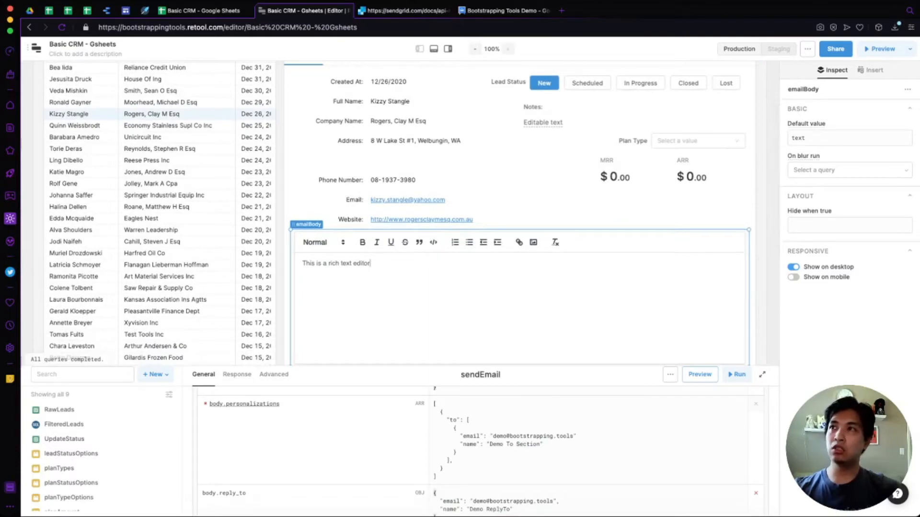
pyautogui.press('super+a')
pyautogui.click(370, 263)
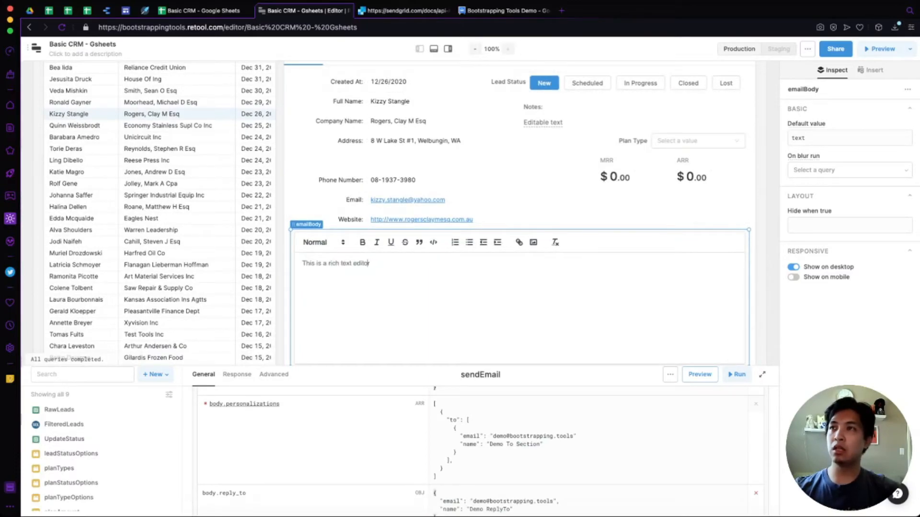
pyautogui.click(322, 242)
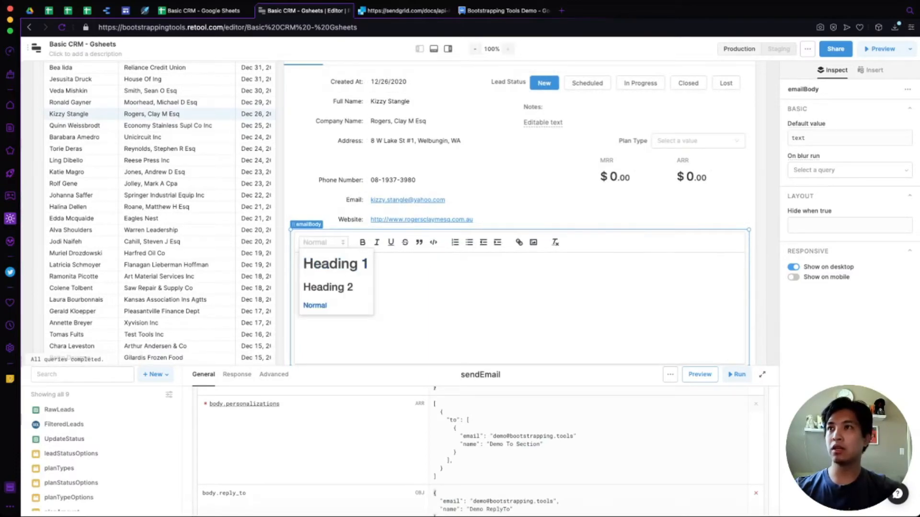
pyautogui.click(315, 306)
# Add an 'H1' line formatted Heading 1 and an 'H2' line formatted Heading 2.
pyautogui.press('Return')
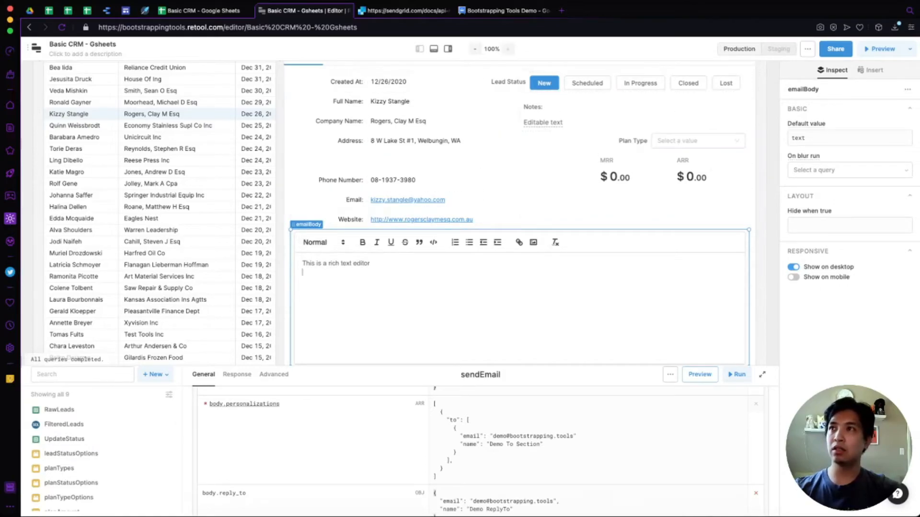
pyautogui.click(323, 243)
pyautogui.click(335, 264)
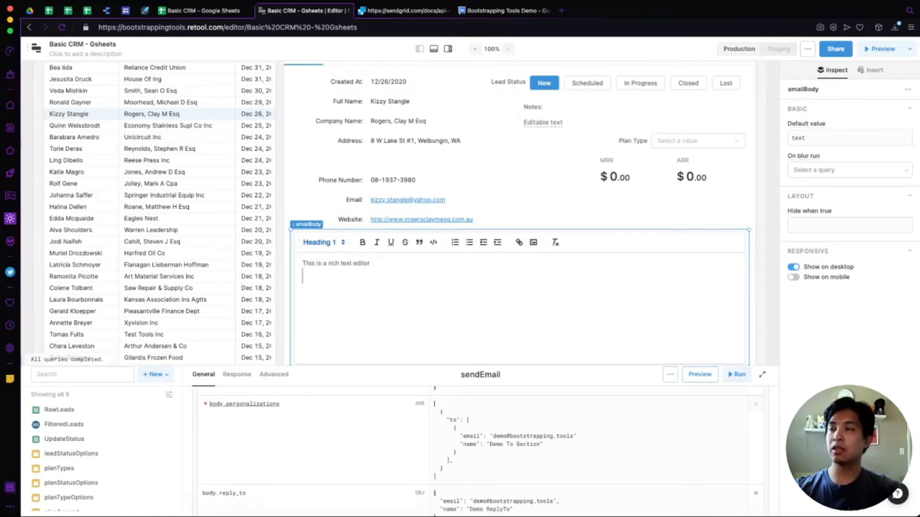
pyautogui.write('H1')
pyautogui.press('Return')
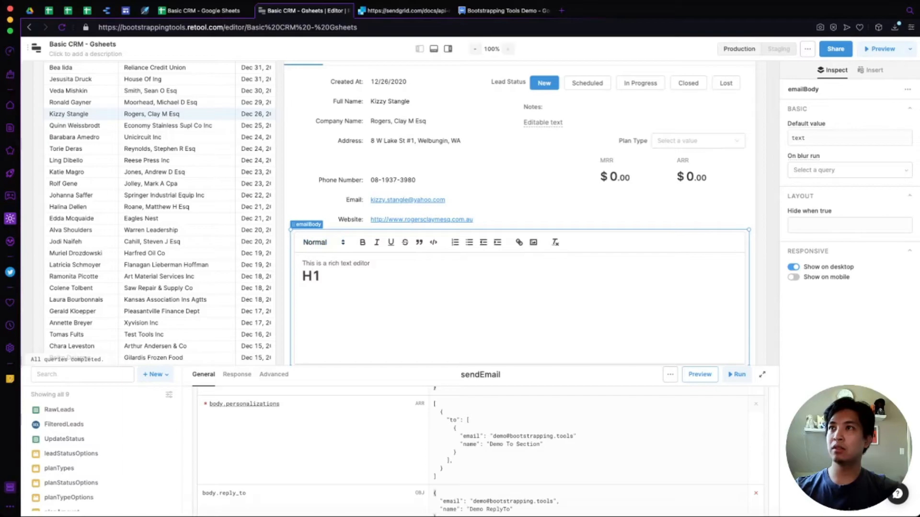
pyautogui.click(322, 242)
pyautogui.click(321, 285)
pyautogui.write('H2')
# Add a bold 'Bold' line and an italic 'Italic' line below the headings.
pyautogui.press('Return')
pyautogui.write('Bold')
pyautogui.hotkey('shift', 'Home')
pyautogui.hotkey('ctrl', 'b')
pyautogui.press('Right')
pyautogui.write('Italic')
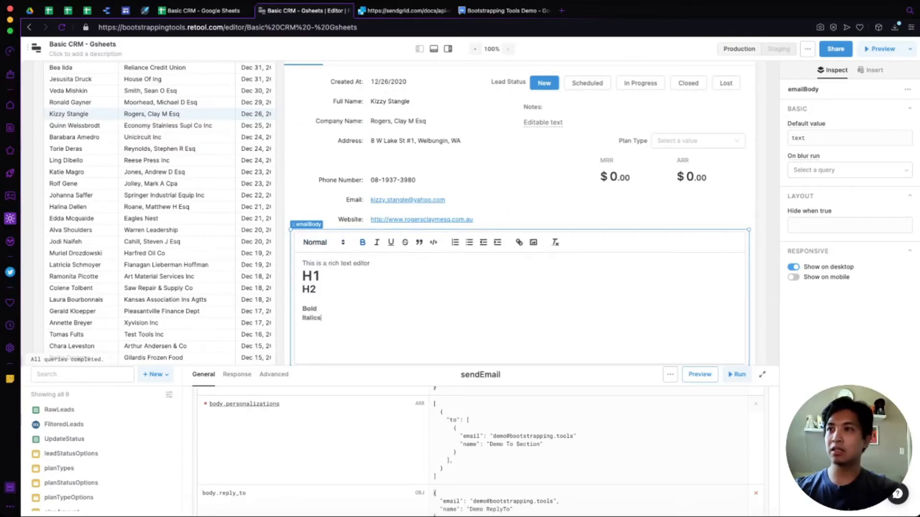
pyautogui.hotkey('shift', 'Home')
pyautogui.hotkey('ctrl', 'i')
pyautogui.press('Right')
pyautogui.click(322, 276)
pyautogui.scroll(-2, 519, 297)
pyautogui.scroll(1, 480, 445)
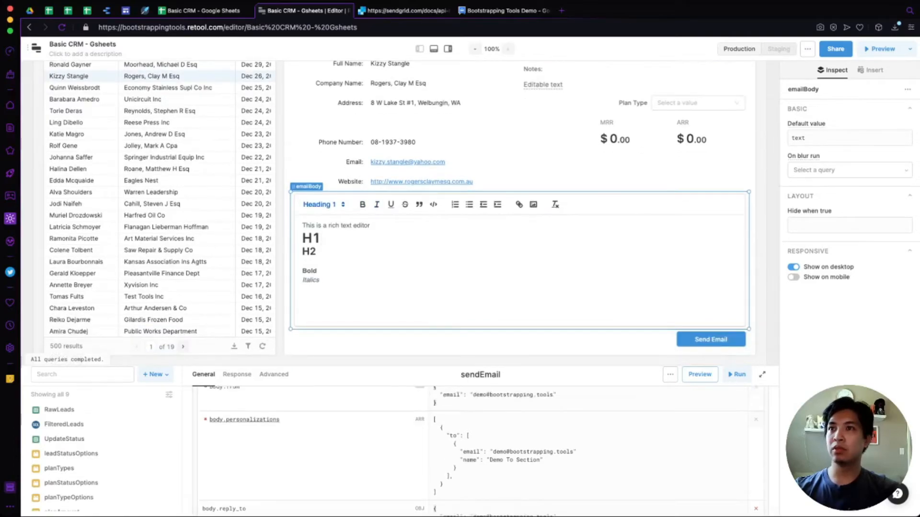
pyautogui.scroll(2, 515, 431)
# Preview the HTML body.content sendEmail sends, then close the Inspector and query panels.
pyautogui.click(515, 420)
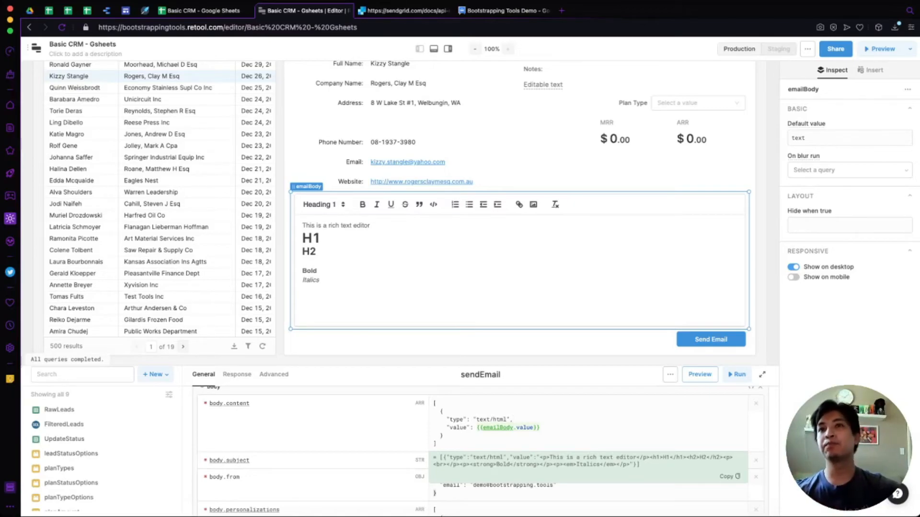
pyautogui.click(618, 342)
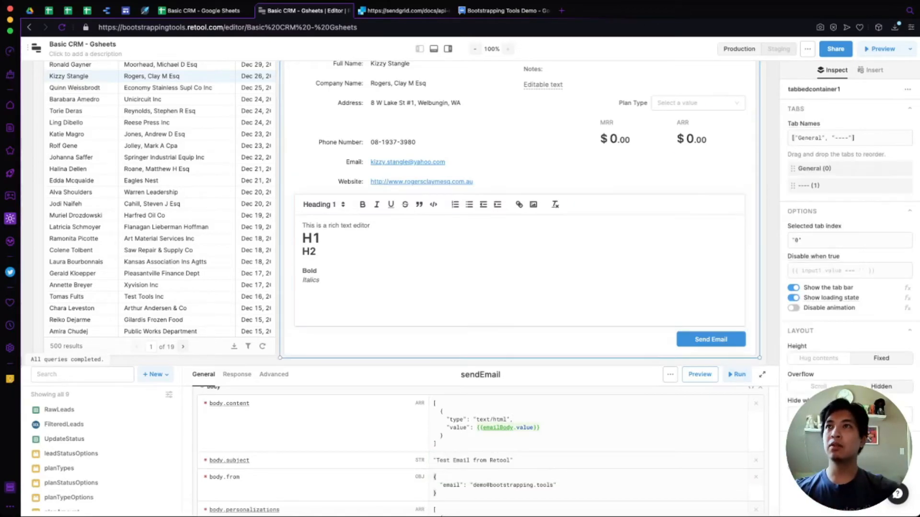
pyautogui.click(448, 48)
pyautogui.click(434, 48)
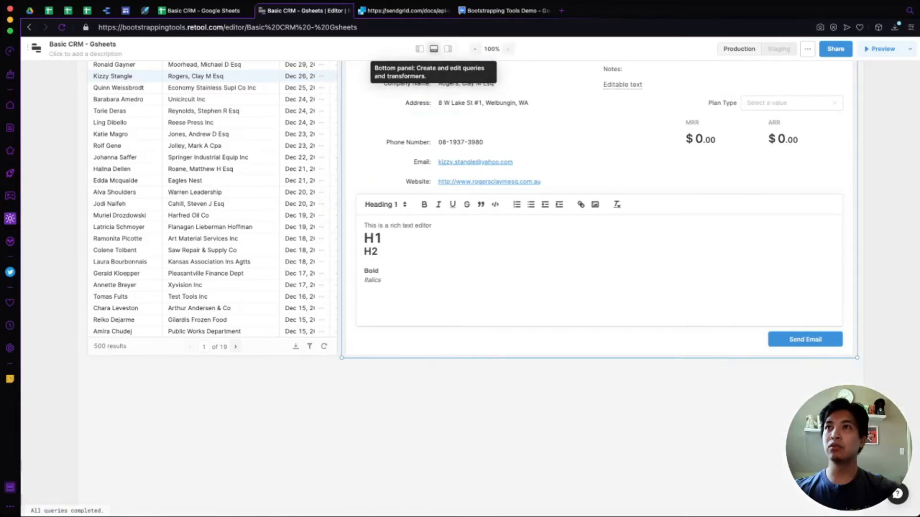
# Undo an accidental move of the emailBody editor and show the Reese Press Inc lead's details.
pyautogui.scroll(2, 551, 336)
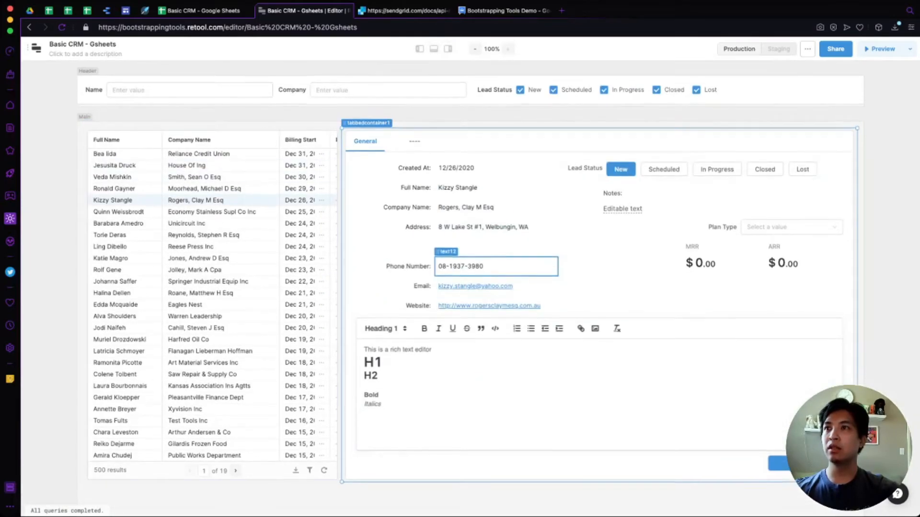
pyautogui.click(365, 384)
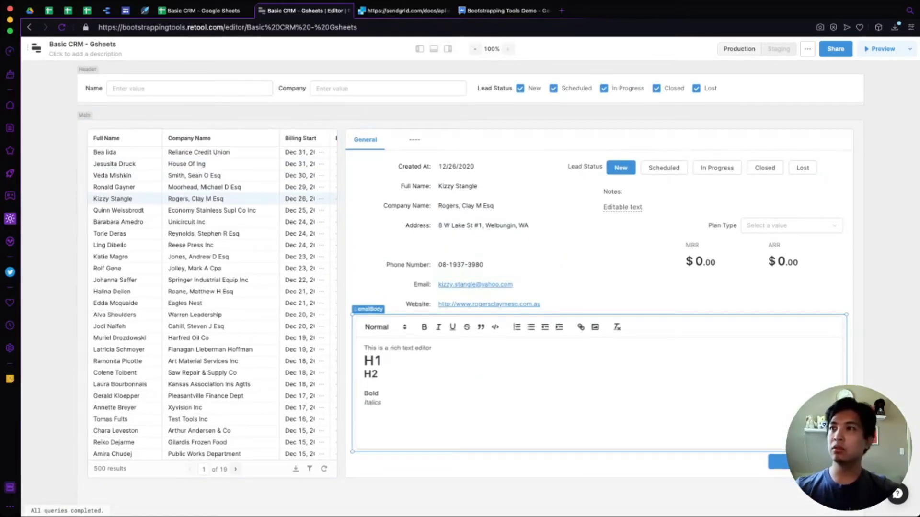
pyautogui.press('super+a')
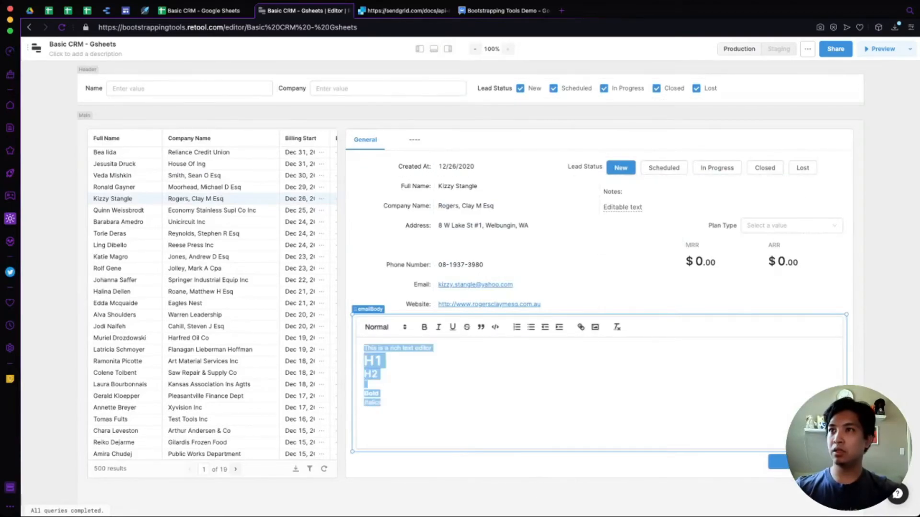
pyautogui.doubleClick(371, 394)
pyautogui.click(382, 403)
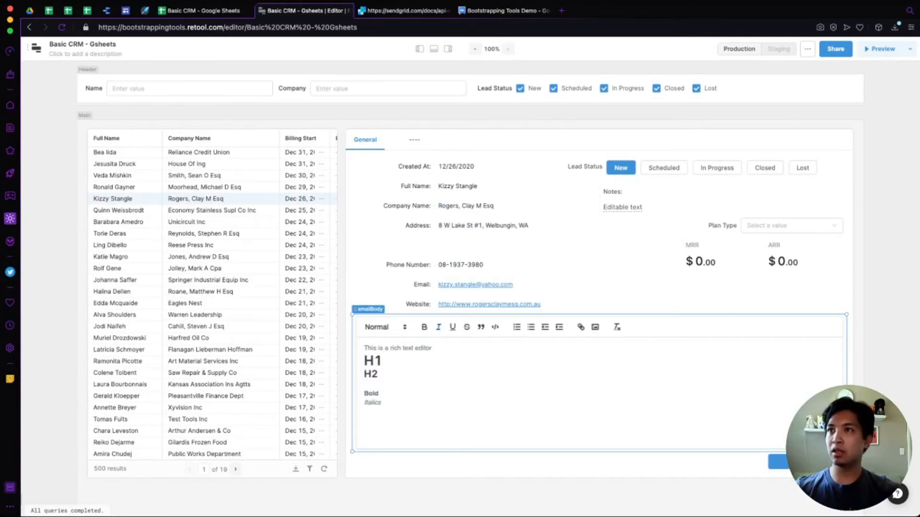
pyautogui.moveTo(368, 309); pyautogui.dragTo(369, 231)
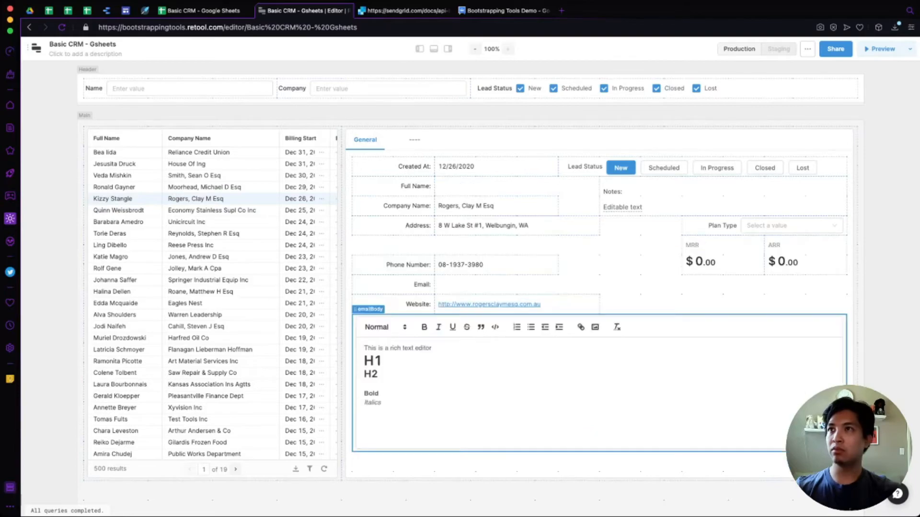
pyautogui.hotkey('ctrl', 'z')
pyautogui.click(379, 394)
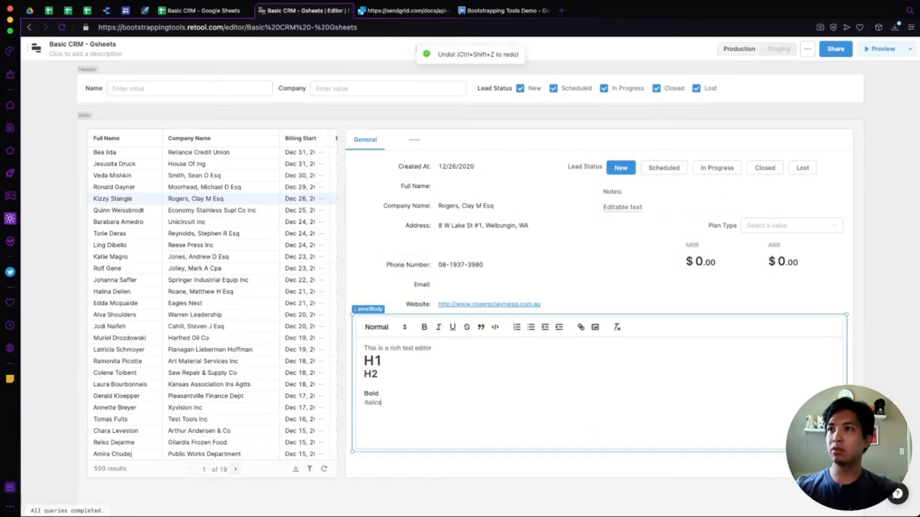
pyautogui.hotkey('ctrl', 'a')
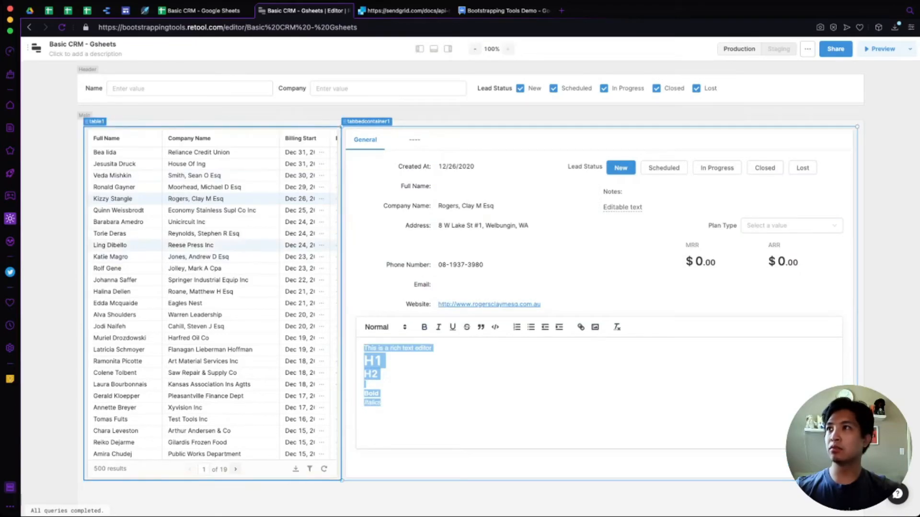
pyautogui.click(206, 245)
# Reselect the previous lead and rich text editor, then maximize the query panel showing sendEmails.
pyautogui.click(206, 198)
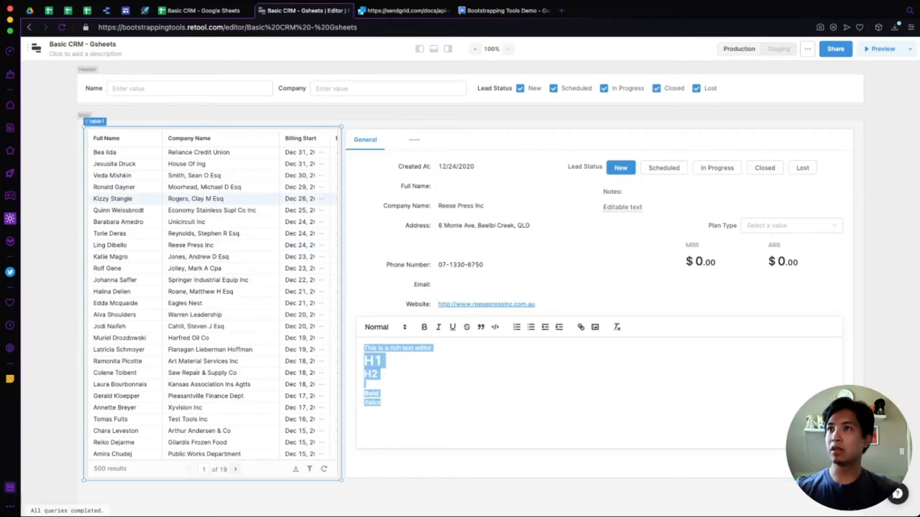
pyautogui.click(412, 384)
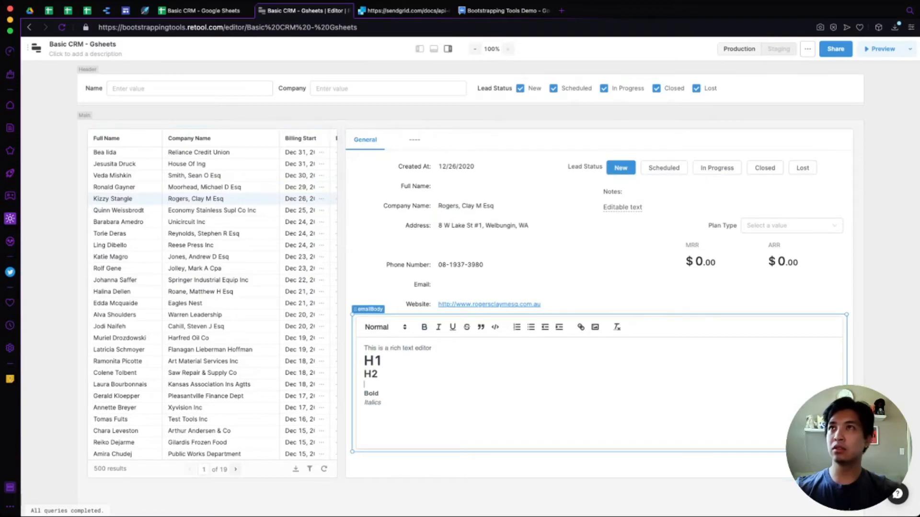
pyautogui.click(433, 48)
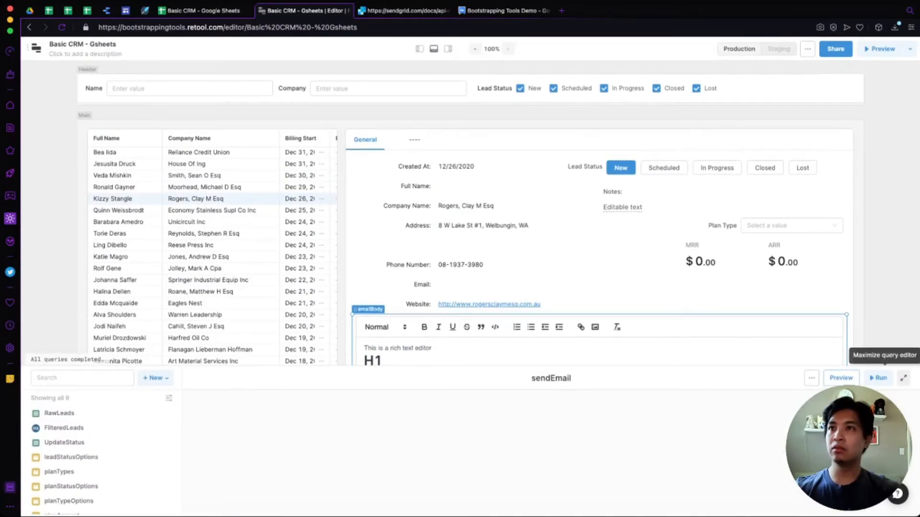
pyautogui.click(903, 378)
pyautogui.click(61, 328)
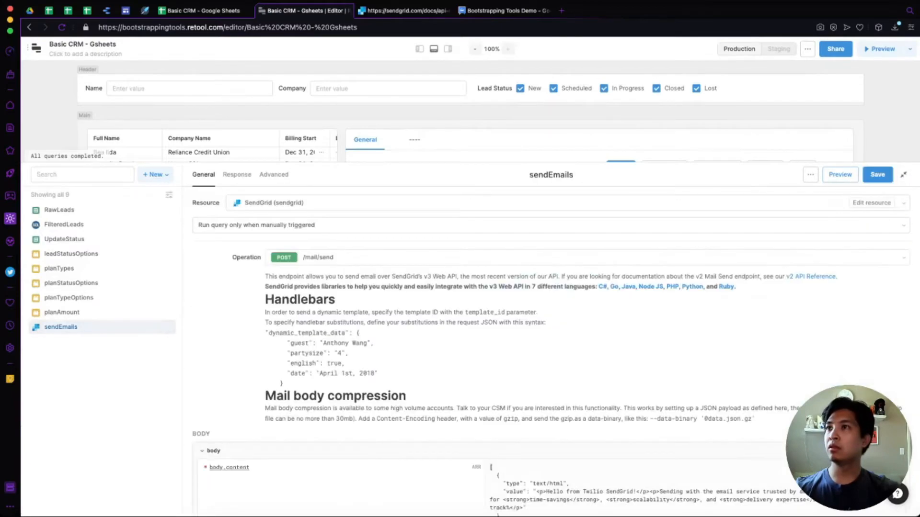
pyautogui.scroll(-5, 551, 345)
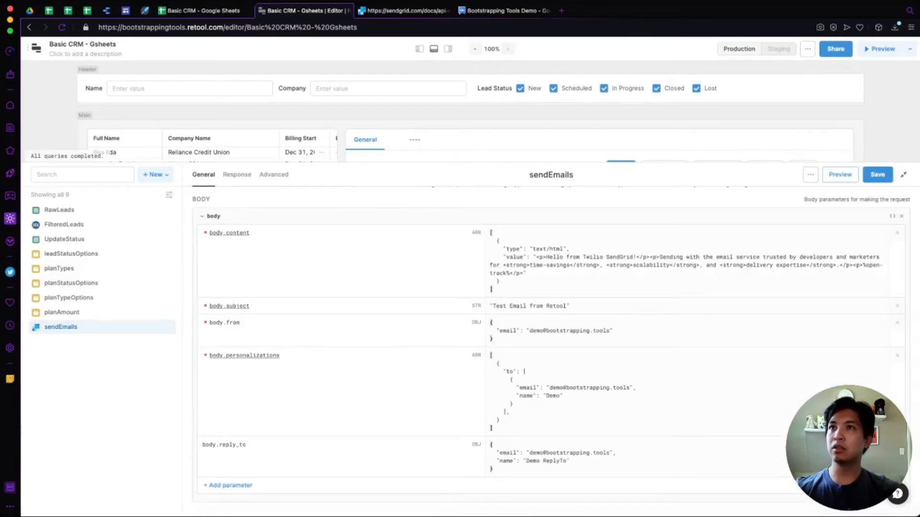
pyautogui.scroll(1, 551, 345)
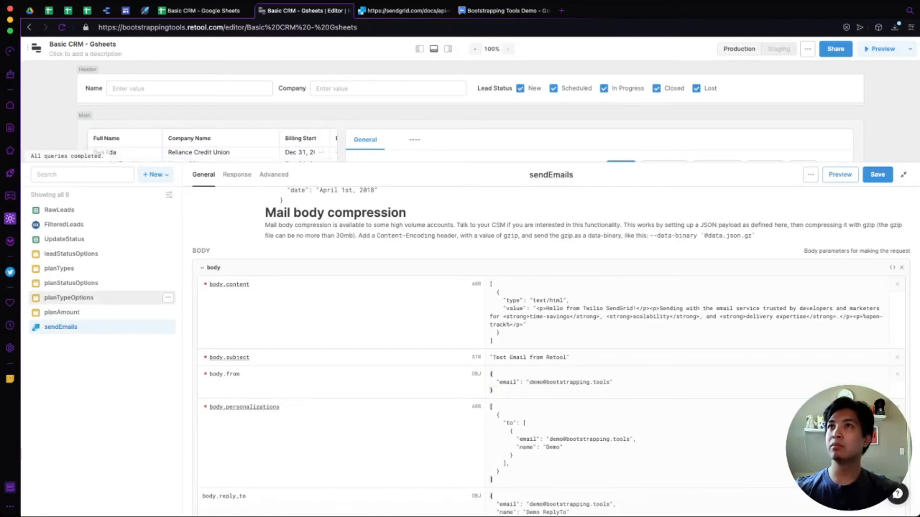
pyautogui.click(72, 298)
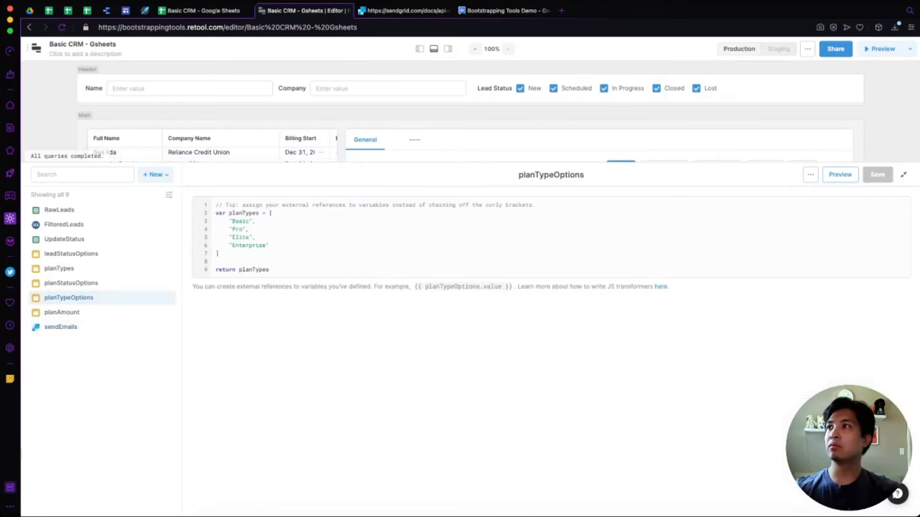
# Reload the app page and reopen the sendEmails query at its BODY fields.
pyautogui.click(62, 27)
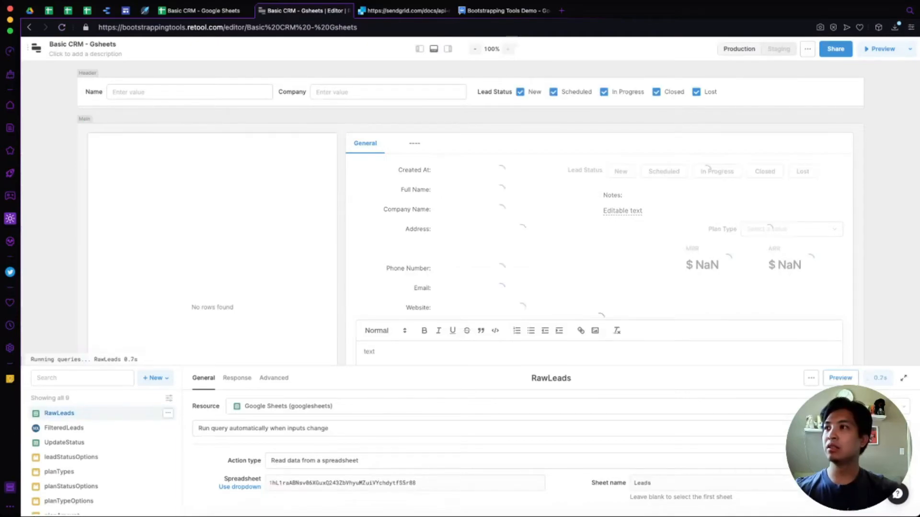
pyautogui.scroll(-1, 102, 441)
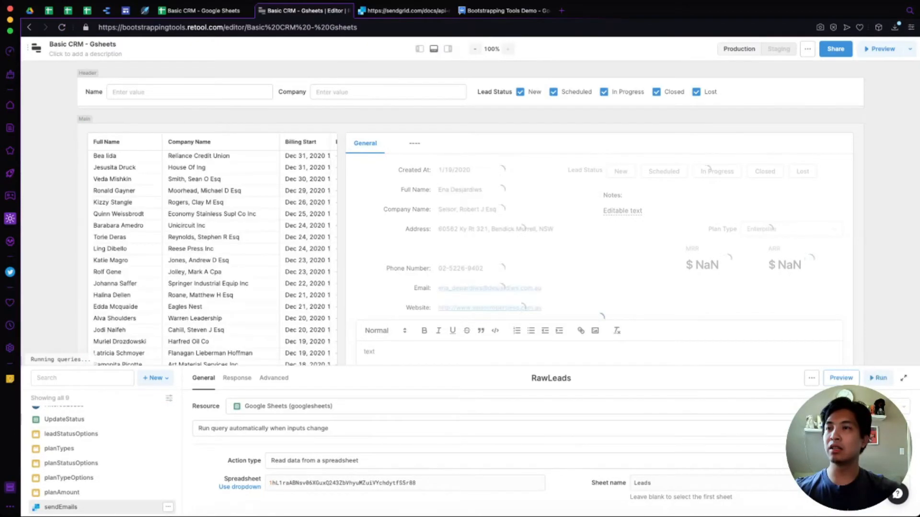
pyautogui.click(61, 507)
pyautogui.scroll(-10, 479, 456)
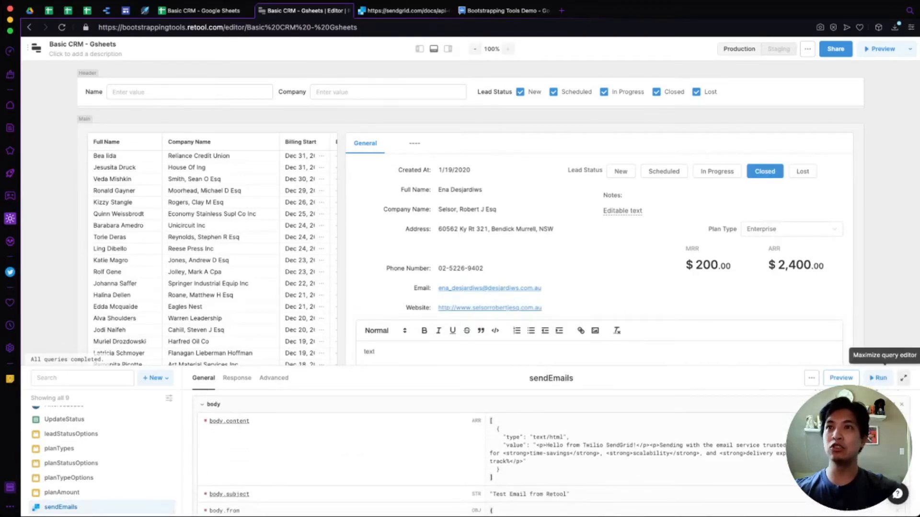
# Restore the formatted sample text in emailBody and set body.content to {{emailBody.value}}.
pyautogui.doubleClick(370, 351)
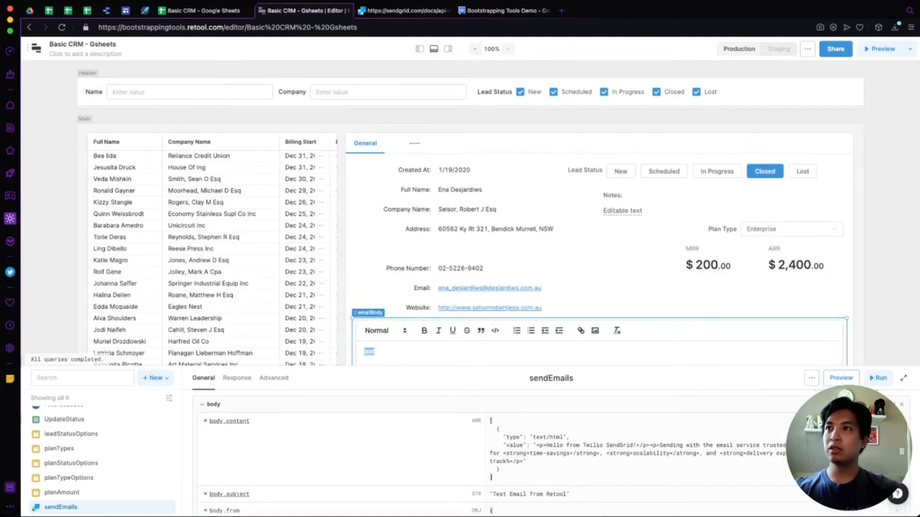
pyautogui.write('This is a rich text editor H1 H2  Bold Italics')
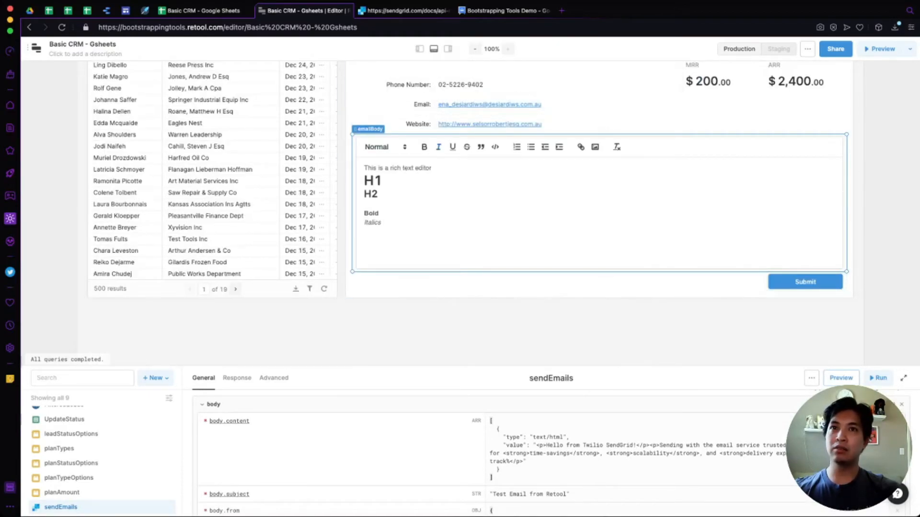
pyautogui.click(904, 378)
pyautogui.click(527, 258)
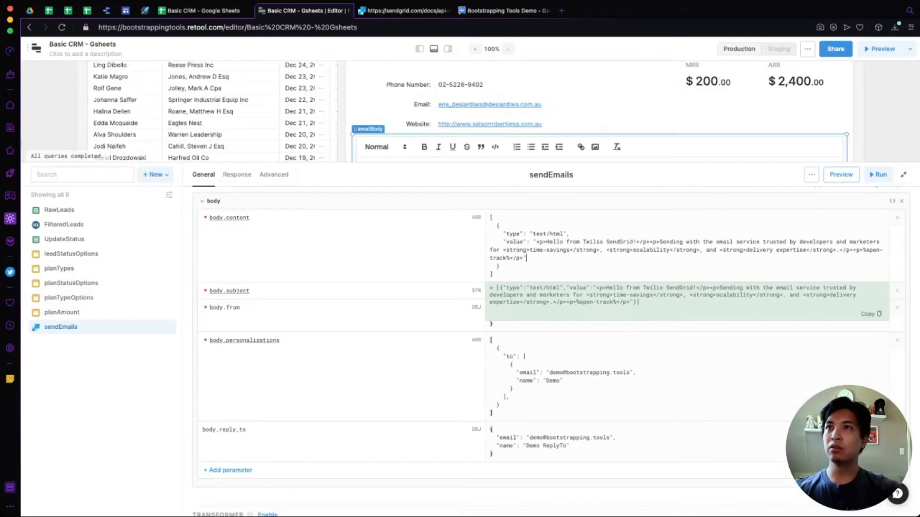
pyautogui.moveTo(527, 258); pyautogui.dragTo(533, 242)
pyautogui.scroll(1, 534, 242)
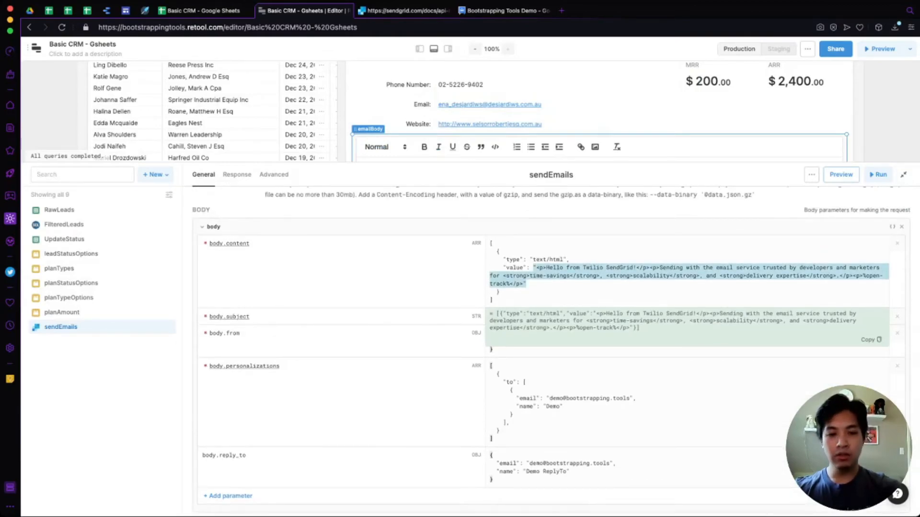
pyautogui.write('{{')
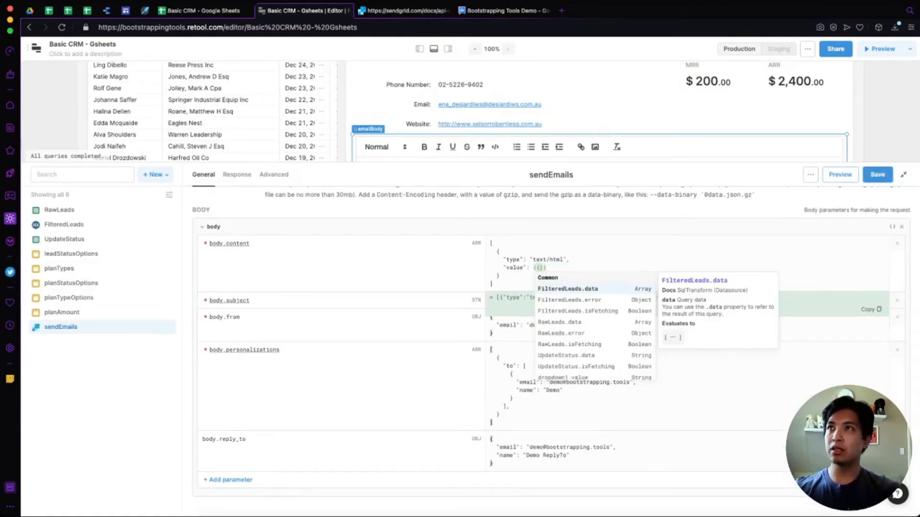
pyautogui.write('email')
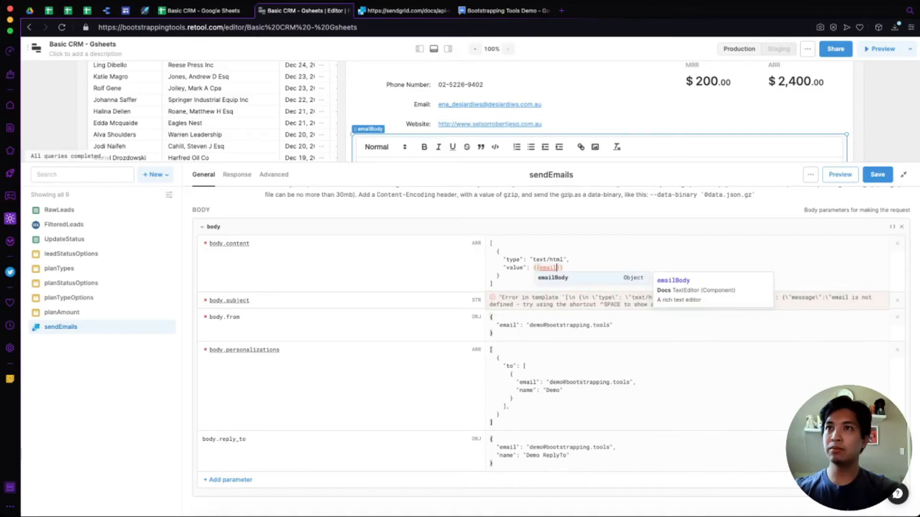
pyautogui.press('Tab')
pyautogui.write('.value')
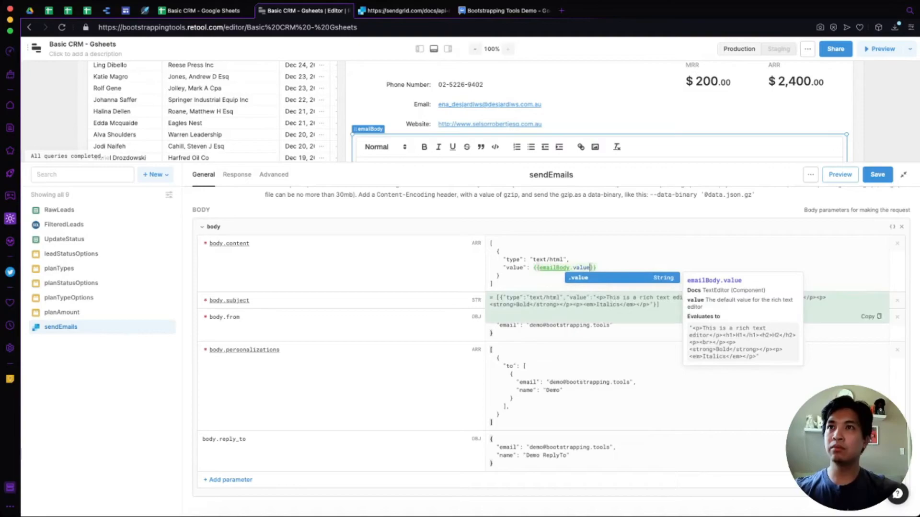
pyautogui.press('Return')
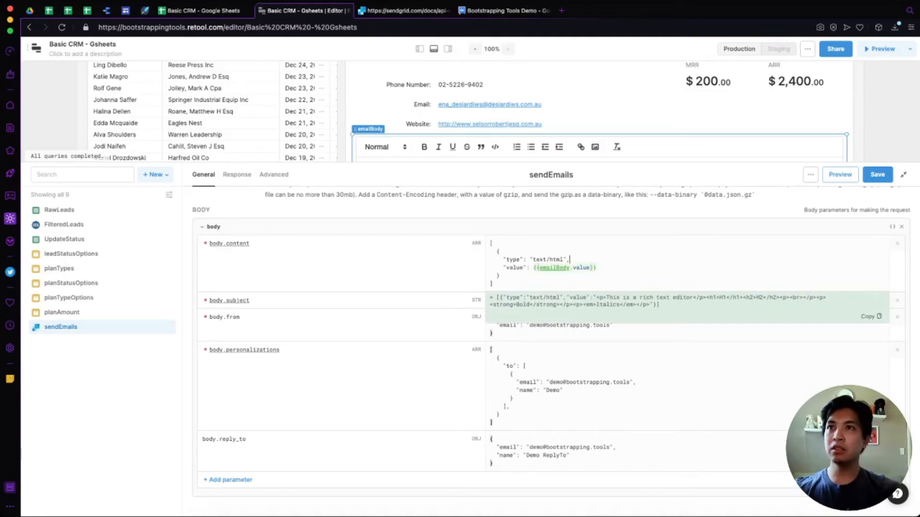
# Change the recipient name to 'Demo To Section' and save the sendEmails query.
pyautogui.scroll(-1, 594, 112)
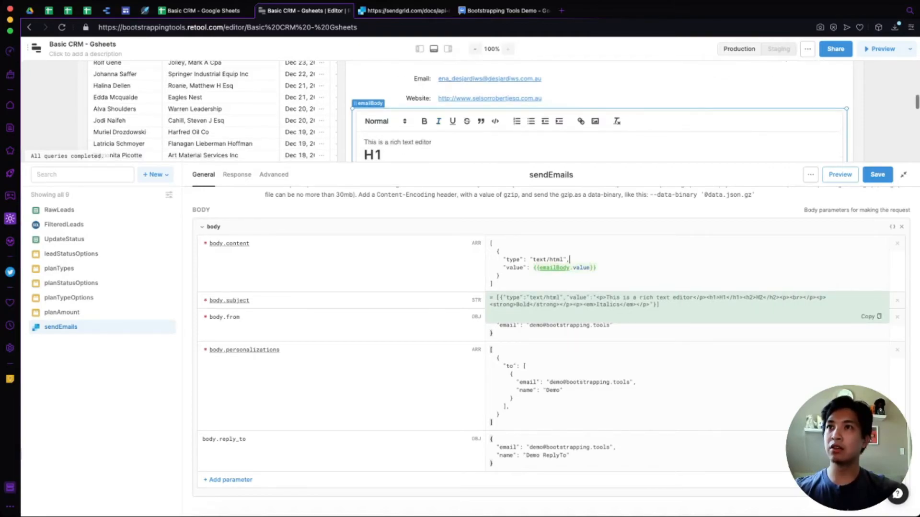
pyautogui.click(508, 448)
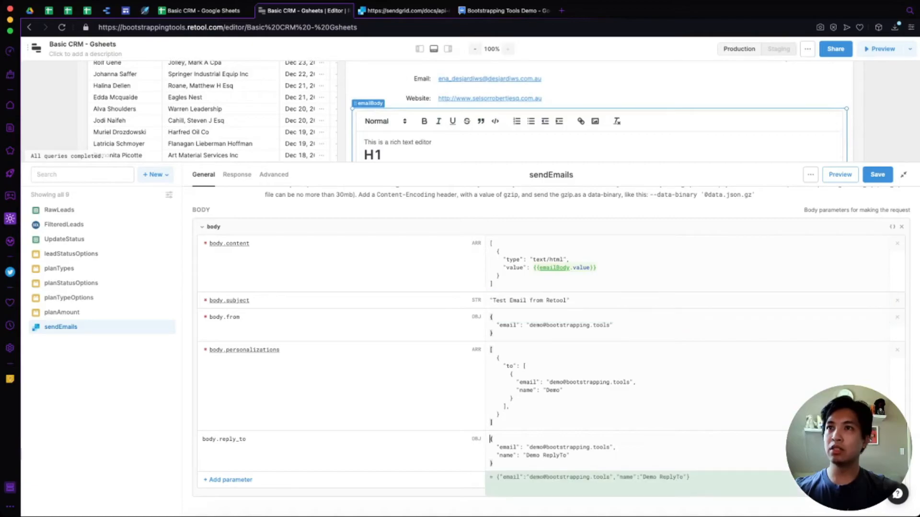
pyautogui.click(511, 374)
pyautogui.write('To ')
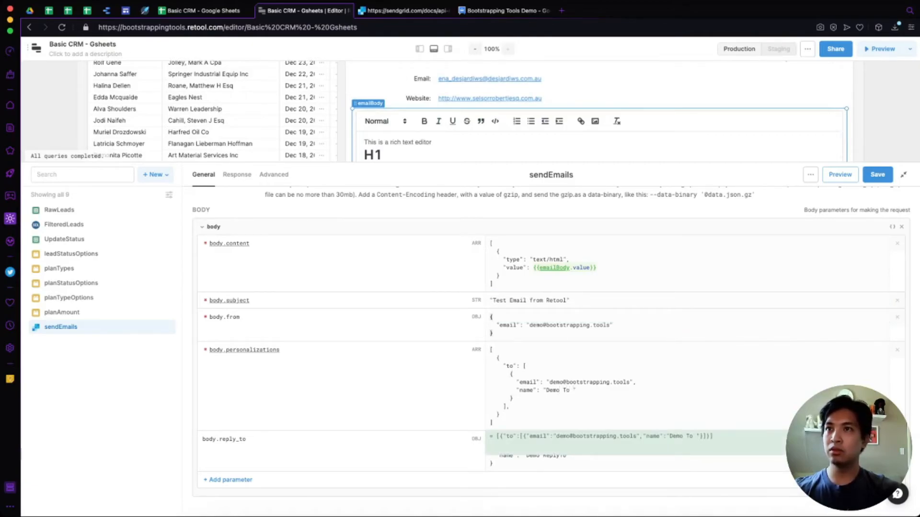
pyautogui.write('Section')
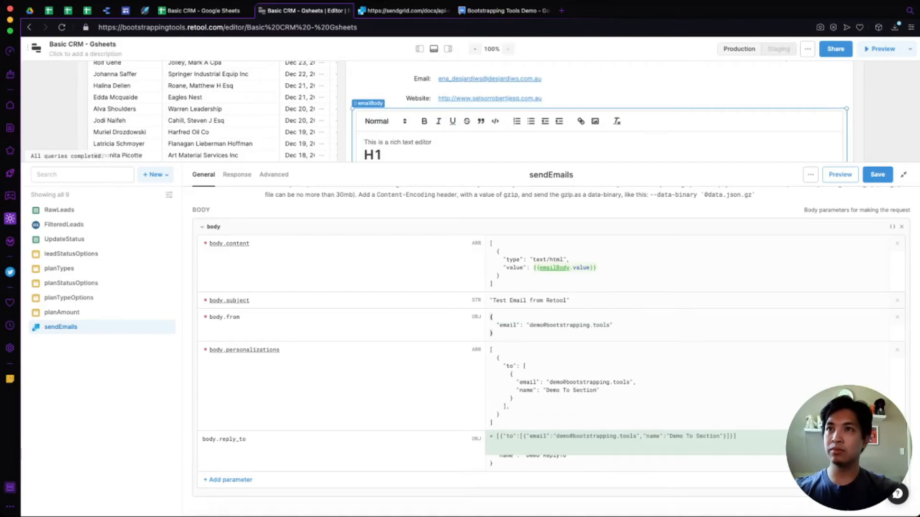
pyautogui.click(877, 174)
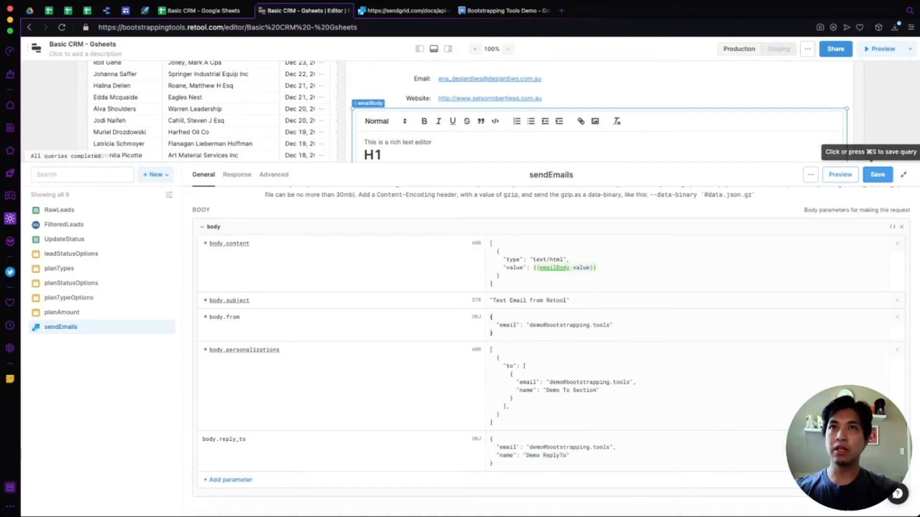
pyautogui.scroll(-5, 459, 110)
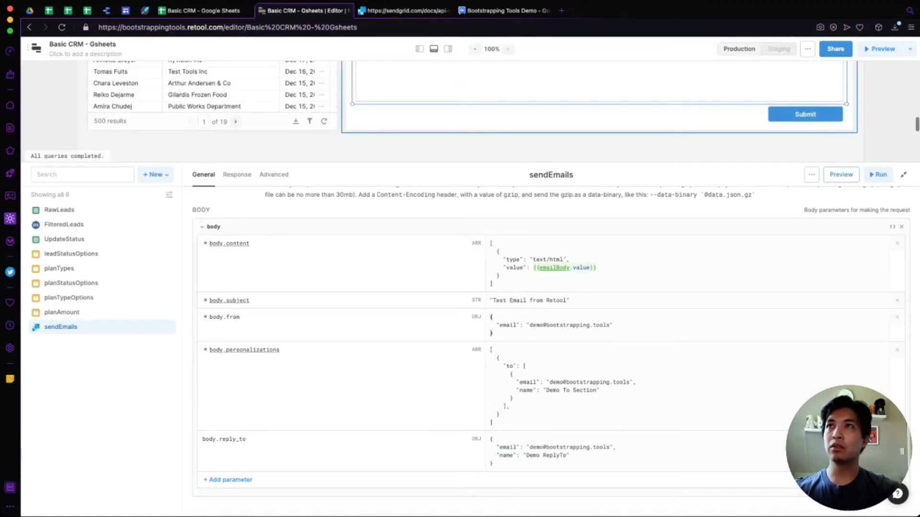
# Rename the Submit button from button1 to sendEmailButton in the Inspect panel.
pyautogui.click(448, 49)
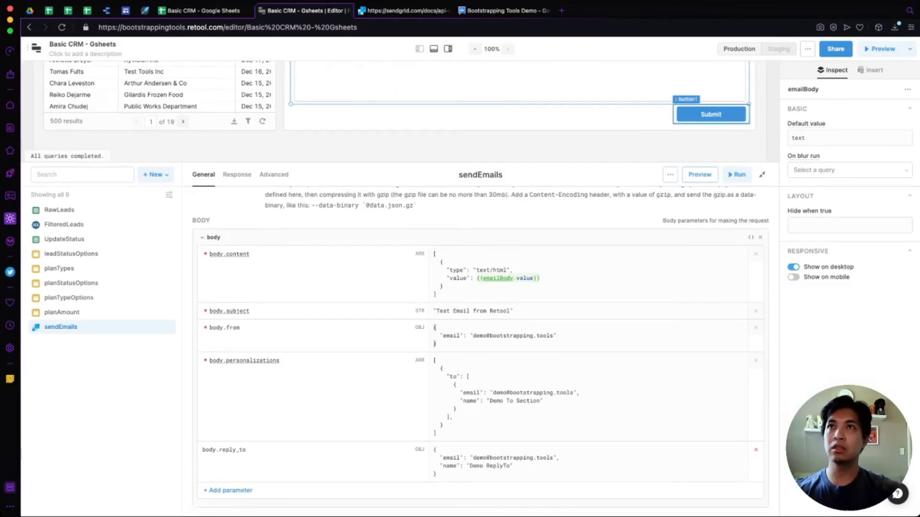
pyautogui.click(711, 115)
pyautogui.click(803, 89)
pyautogui.write('semdEmail')
pyautogui.hotkey('alt', 'BackSpace')
pyautogui.write('Se')
pyautogui.hotkey('alt', 'BackSpace')
pyautogui.write('sendEmailButton')
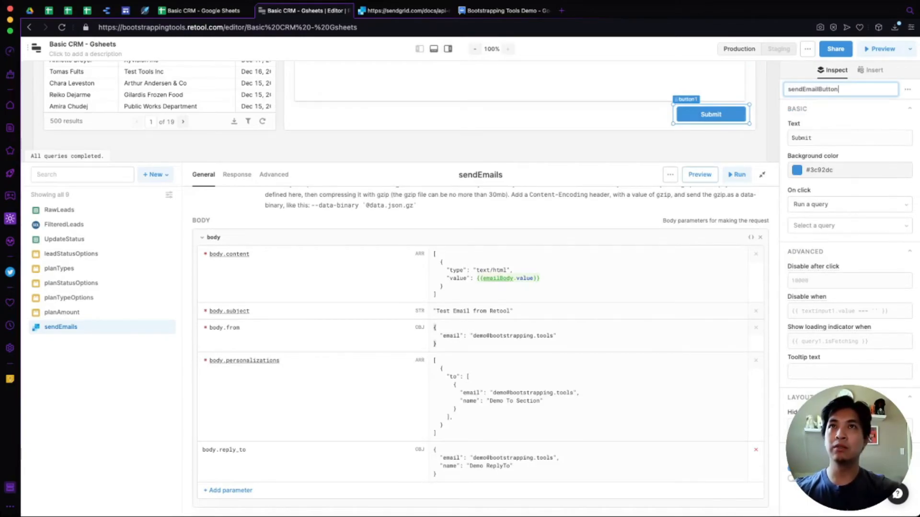
pyautogui.press('Return')
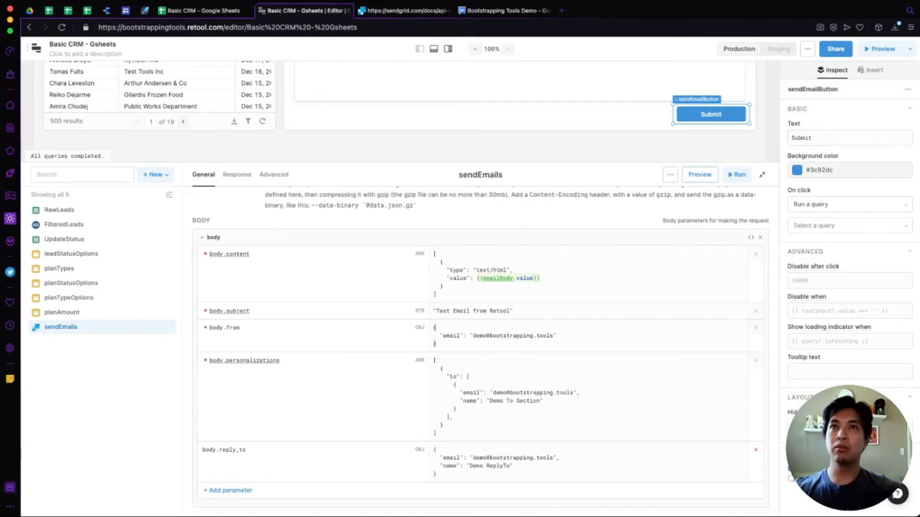
# Have the button's On click run sendEmails, then rename that query to sendEmail.
pyautogui.click(794, 225)
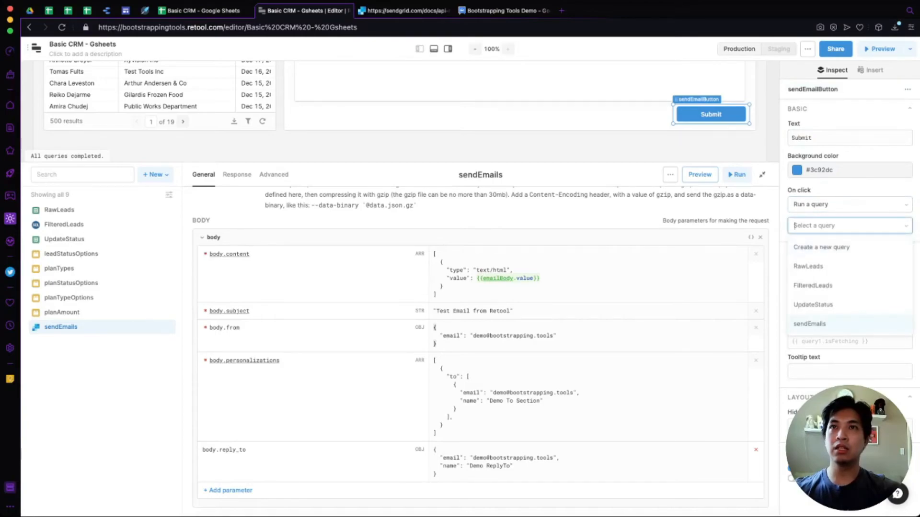
pyautogui.click(810, 324)
pyautogui.click(481, 174)
pyautogui.press('End')
pyautogui.press('BackSpace')
pyautogui.press('Return')
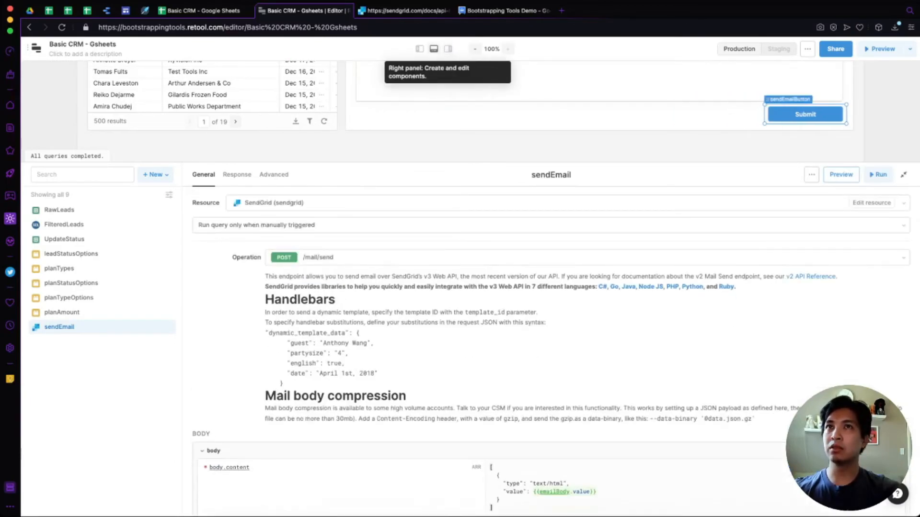
pyautogui.click(434, 48)
# Run the sendEmail query with sendEmailButton beneath the rich text editor.
pyautogui.scroll(5, 479, 206)
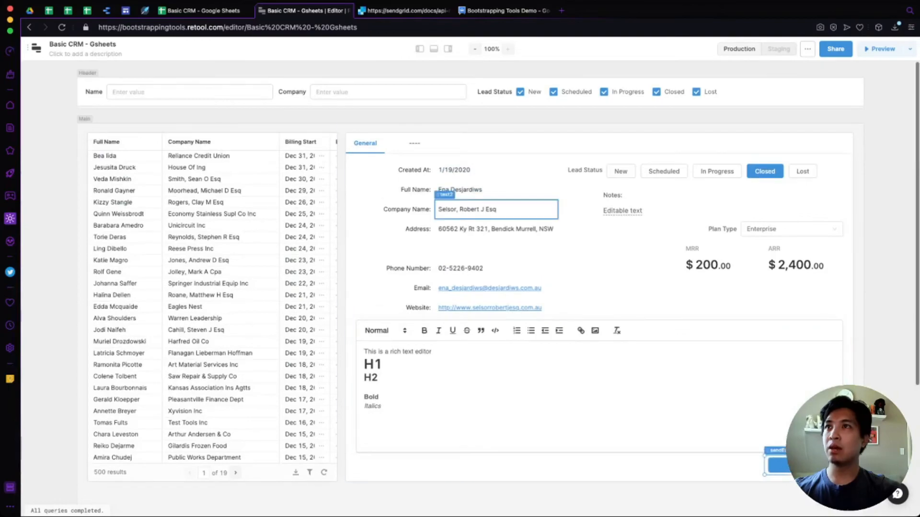
pyautogui.scroll(-1, 479, 268)
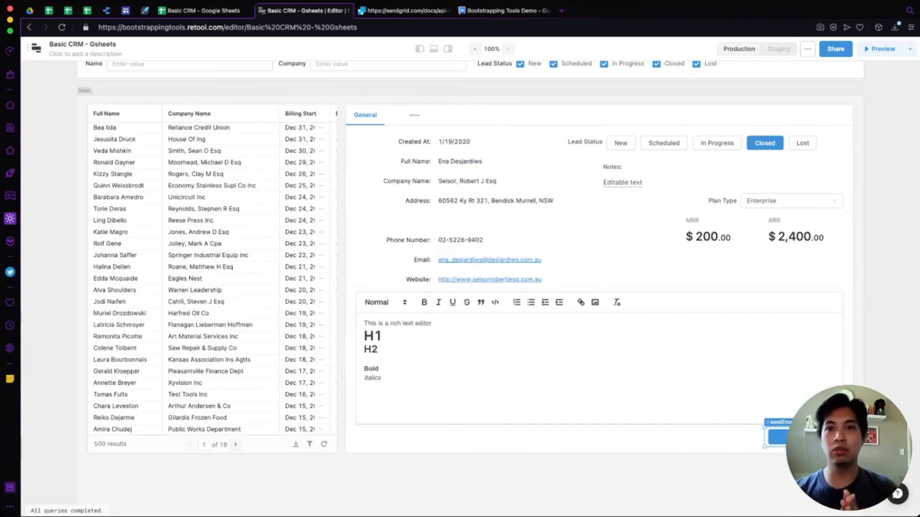
pyautogui.click(776, 437)
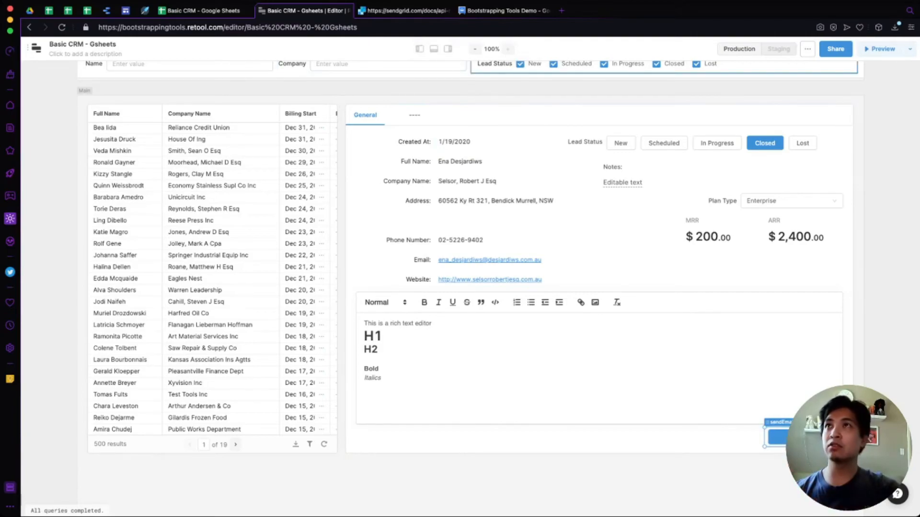
# Refresh Google Groups' Test Email from Retool thread and check the new message's headings, bold and italics.
pyautogui.click(506, 10)
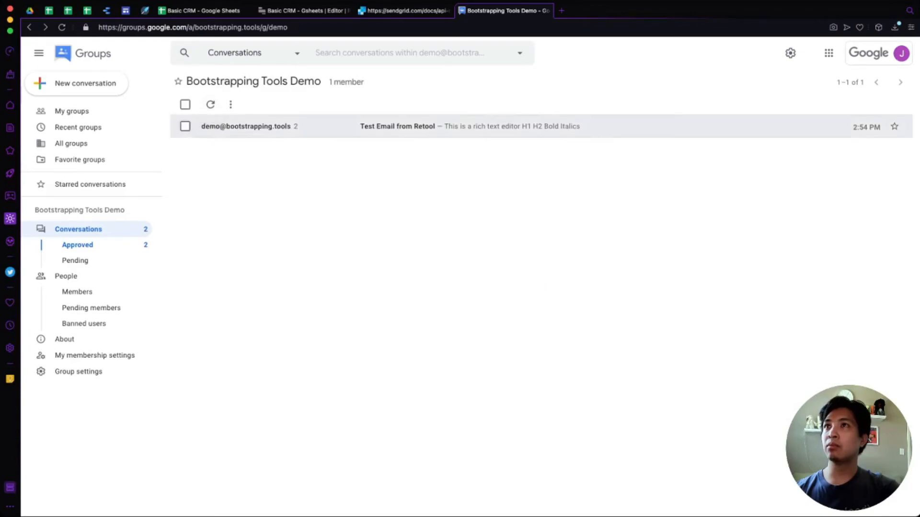
pyautogui.click(398, 126)
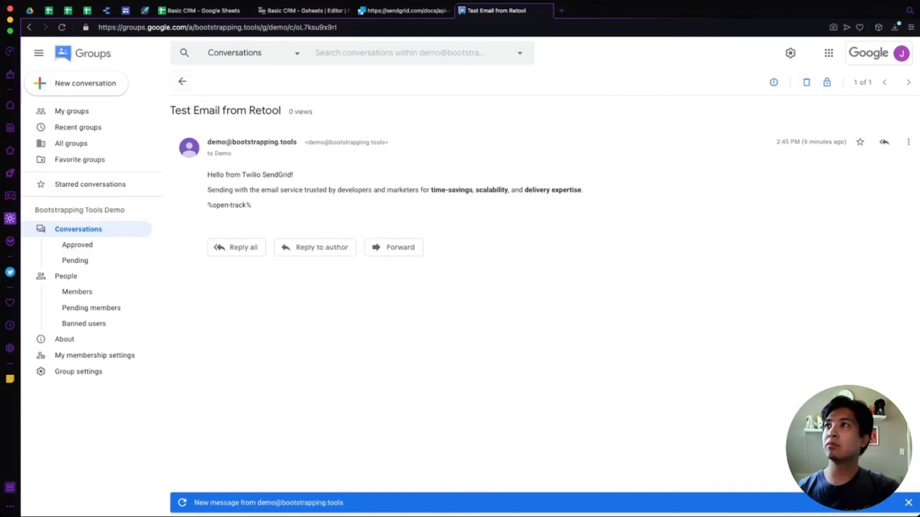
pyautogui.click(182, 82)
pyautogui.click(210, 104)
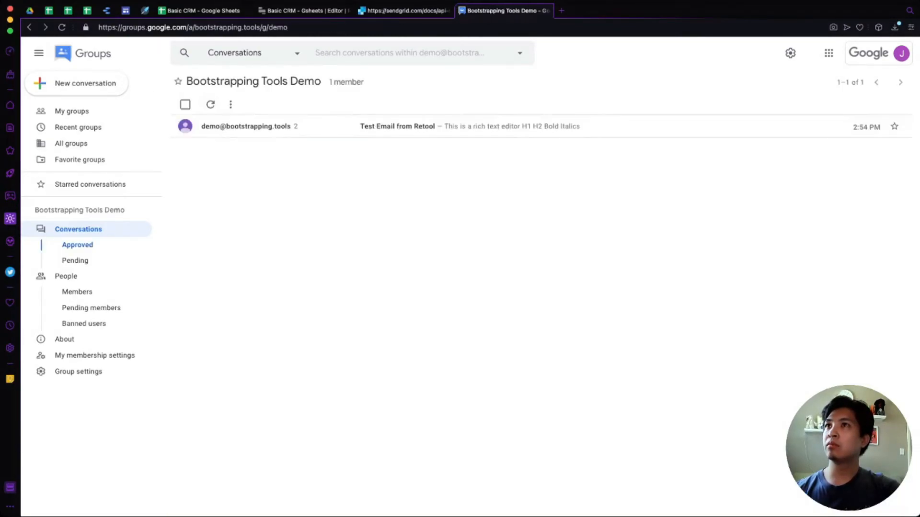
pyautogui.click(227, 126)
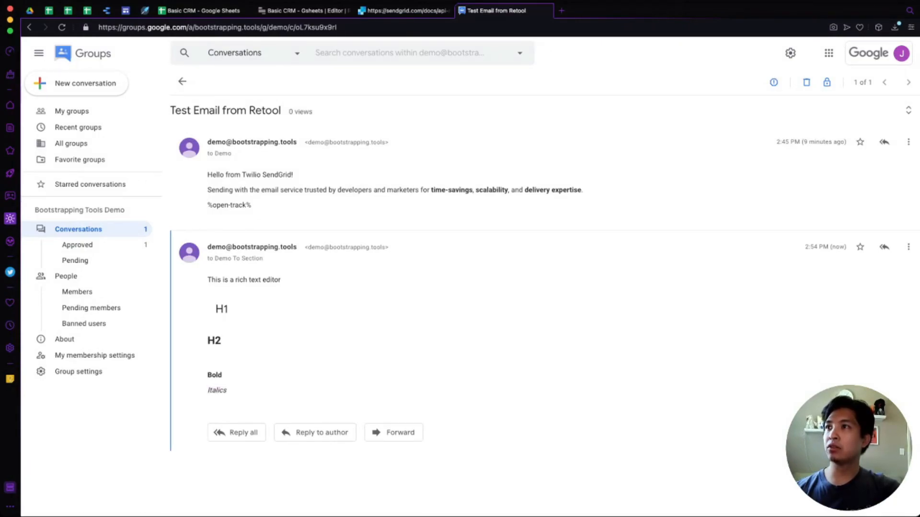
pyautogui.moveTo(216, 280); pyautogui.dragTo(281, 280)
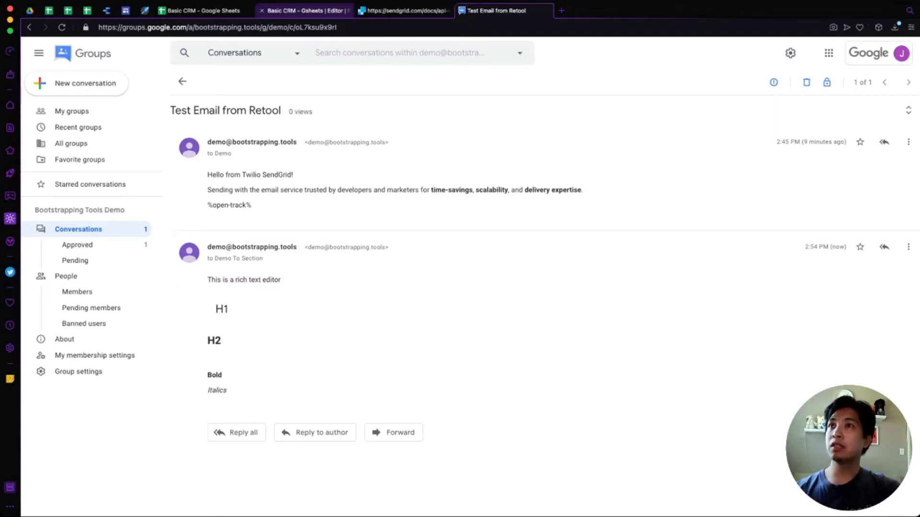
pyautogui.click(306, 10)
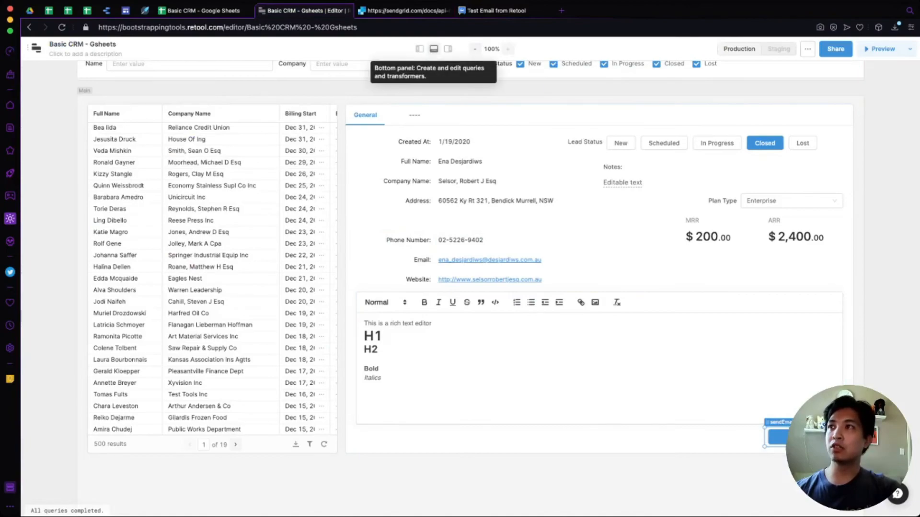
# Review the {{emailBody.value}} reference in the sendEmail query's body content.
pyautogui.click(434, 48)
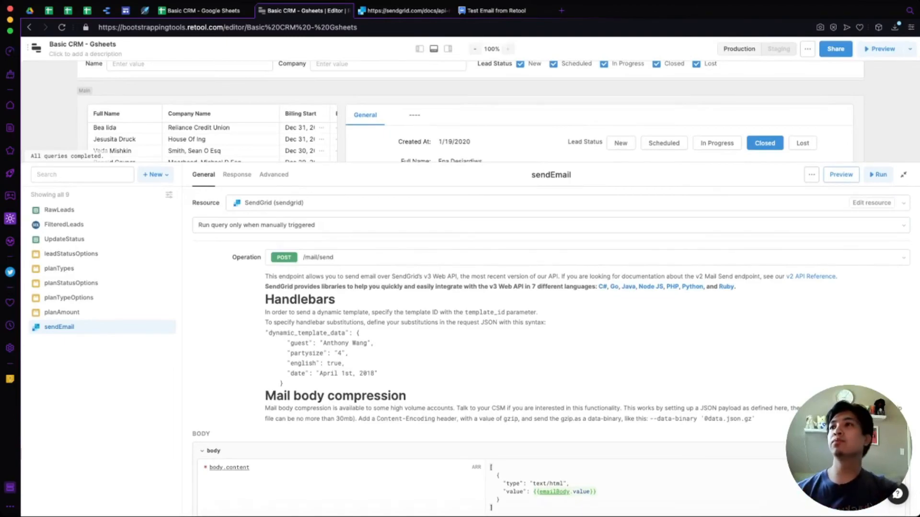
pyautogui.scroll(-5, 551, 349)
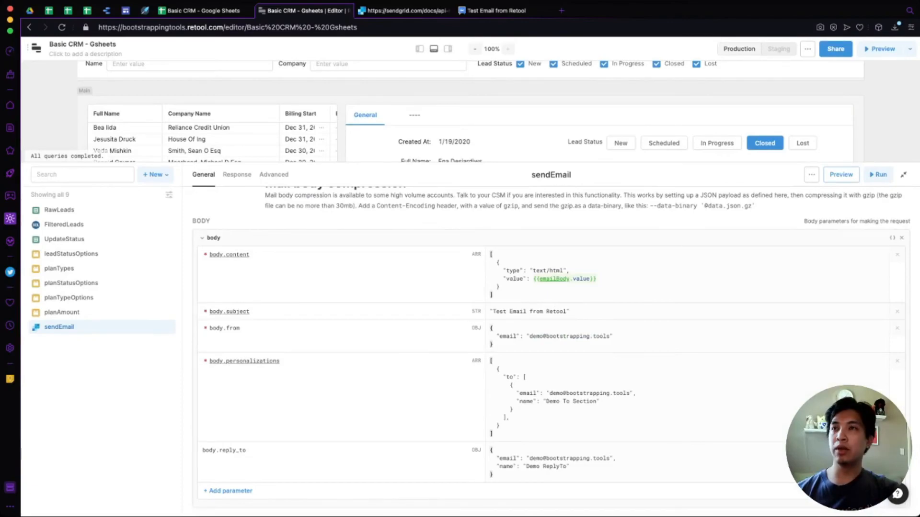
pyautogui.moveTo(533, 279); pyautogui.dragTo(597, 279)
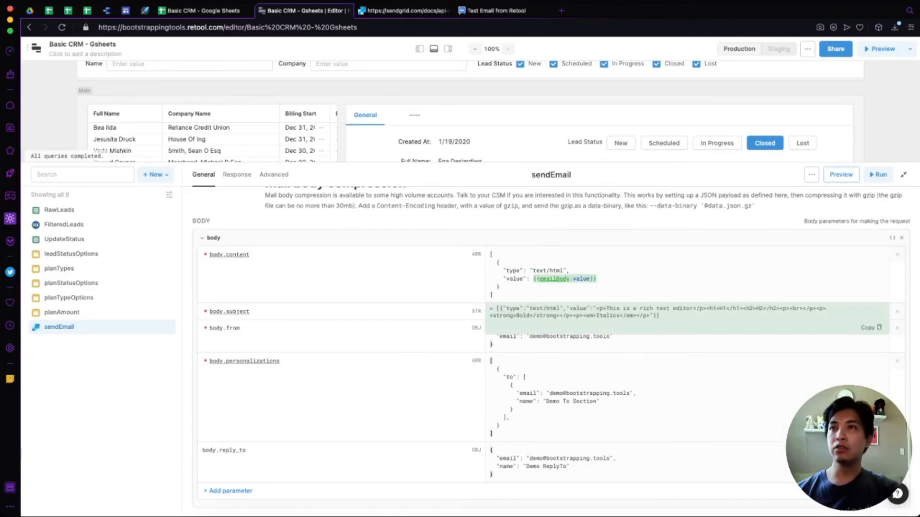
pyautogui.scroll(1, 589, 283)
pyautogui.scroll(-1, 455, 130)
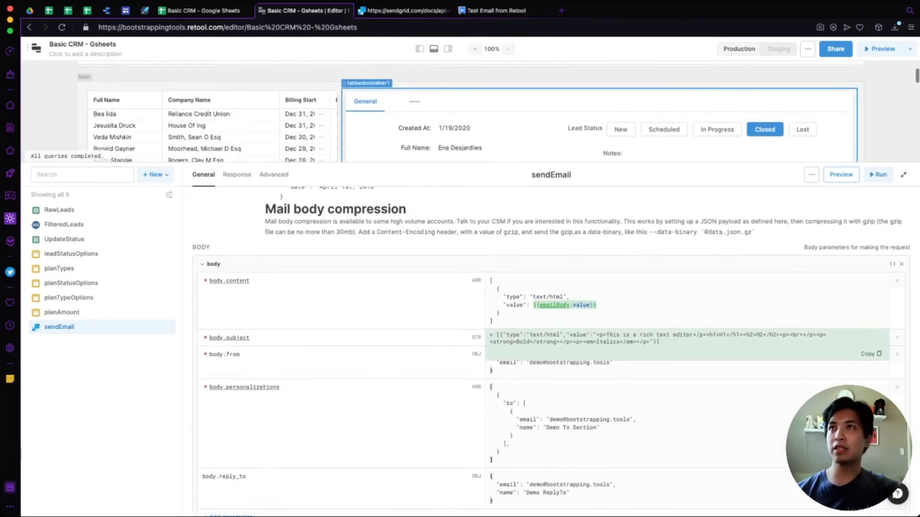
pyautogui.scroll(-5, 455, 125)
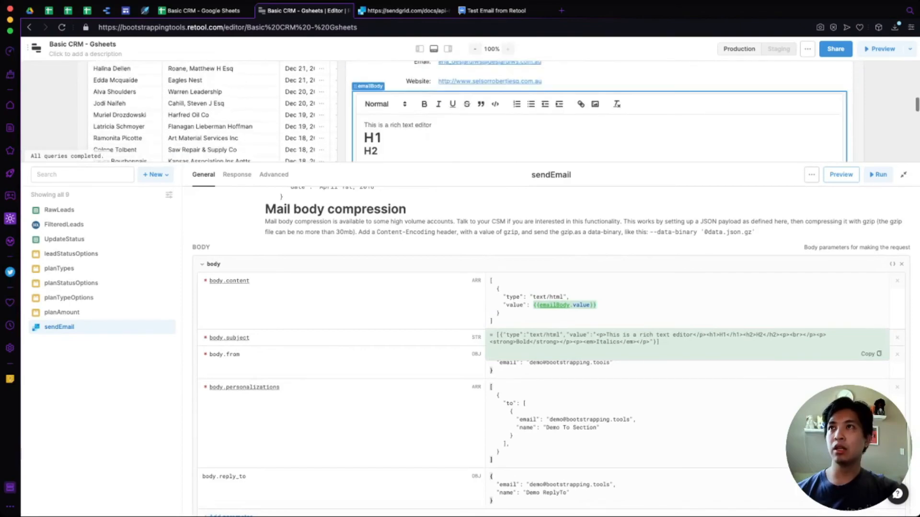
pyautogui.scroll(-1, 551, 352)
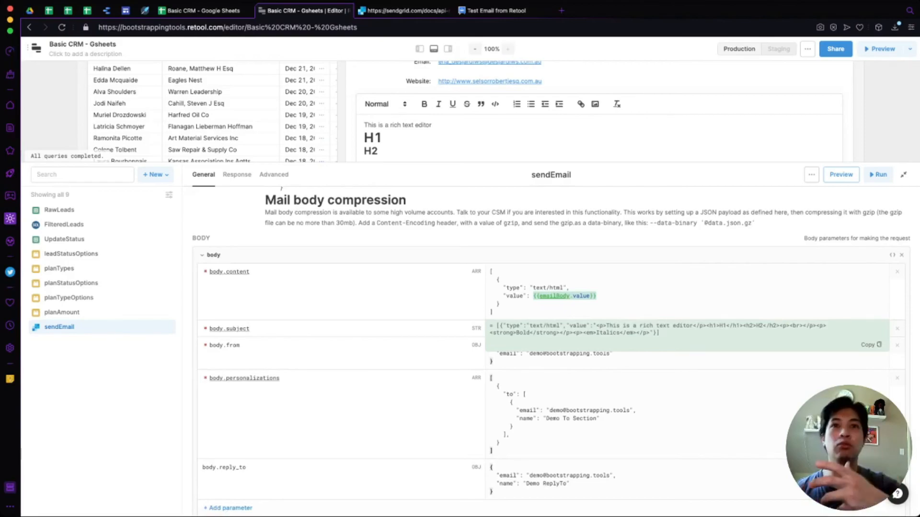
pyautogui.scroll(-1, 551, 352)
pyautogui.scroll(1, 551, 352)
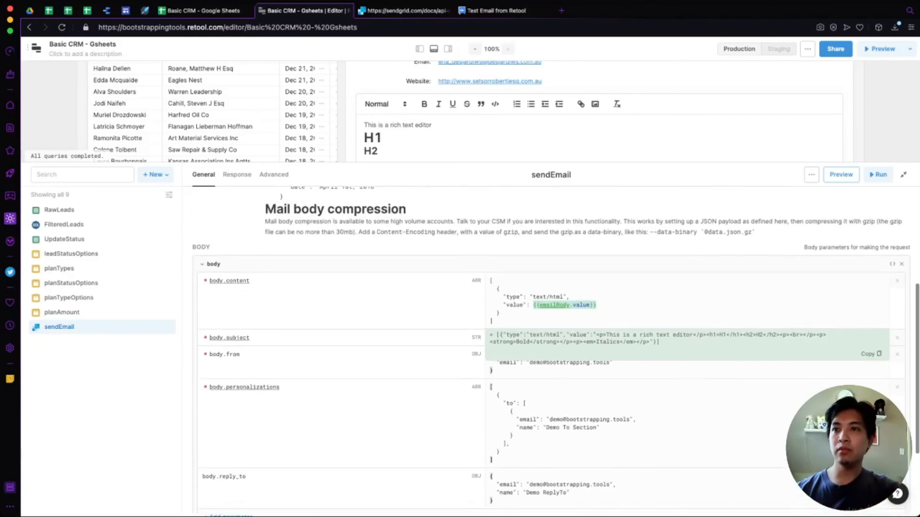
pyautogui.press('super+Tab')
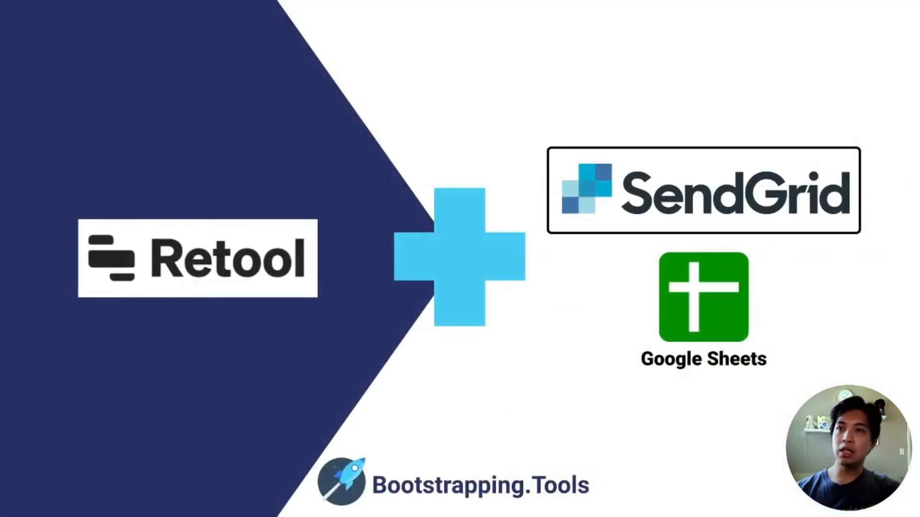